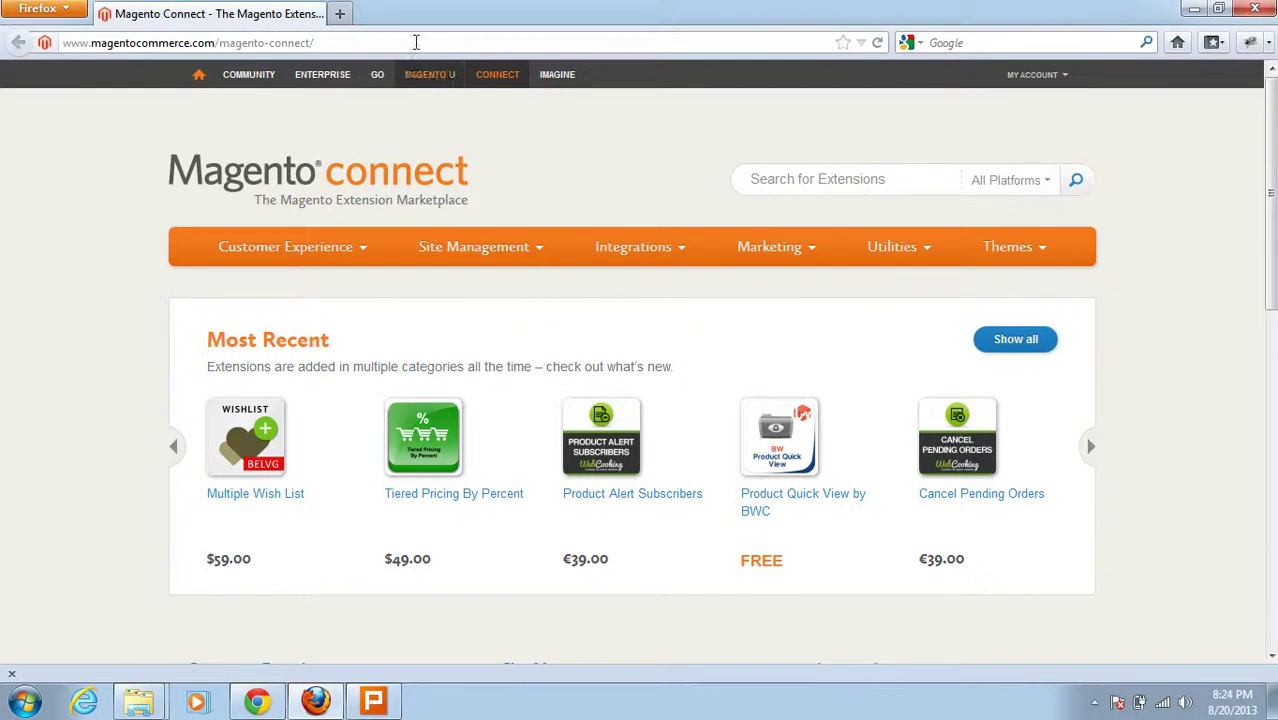
Load localhost/magentotest/magento/ in a new tab and select its address for copying.
{"action": "left_click", "coordinate": [339, 14]}
{"action": "left_click", "coordinate": [240, 22]}
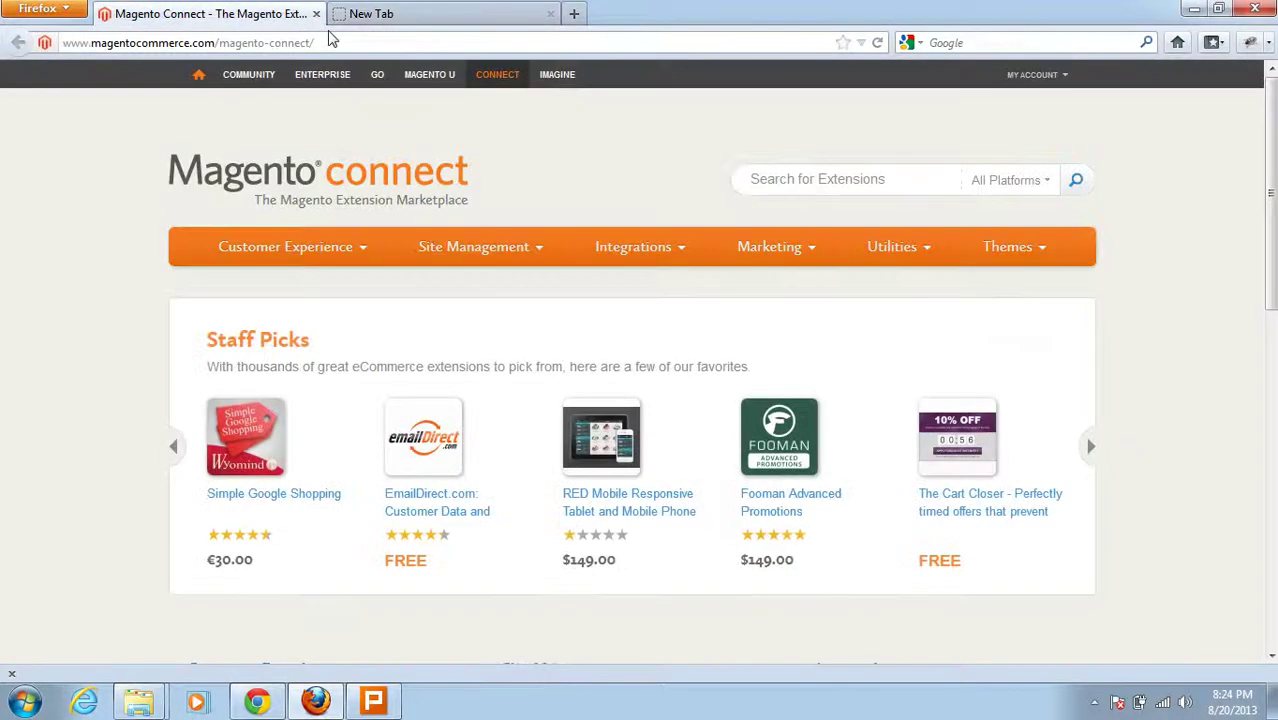
{"action": "left_click", "coordinate": [365, 20]}
{"action": "left_click", "coordinate": [329, 41]}
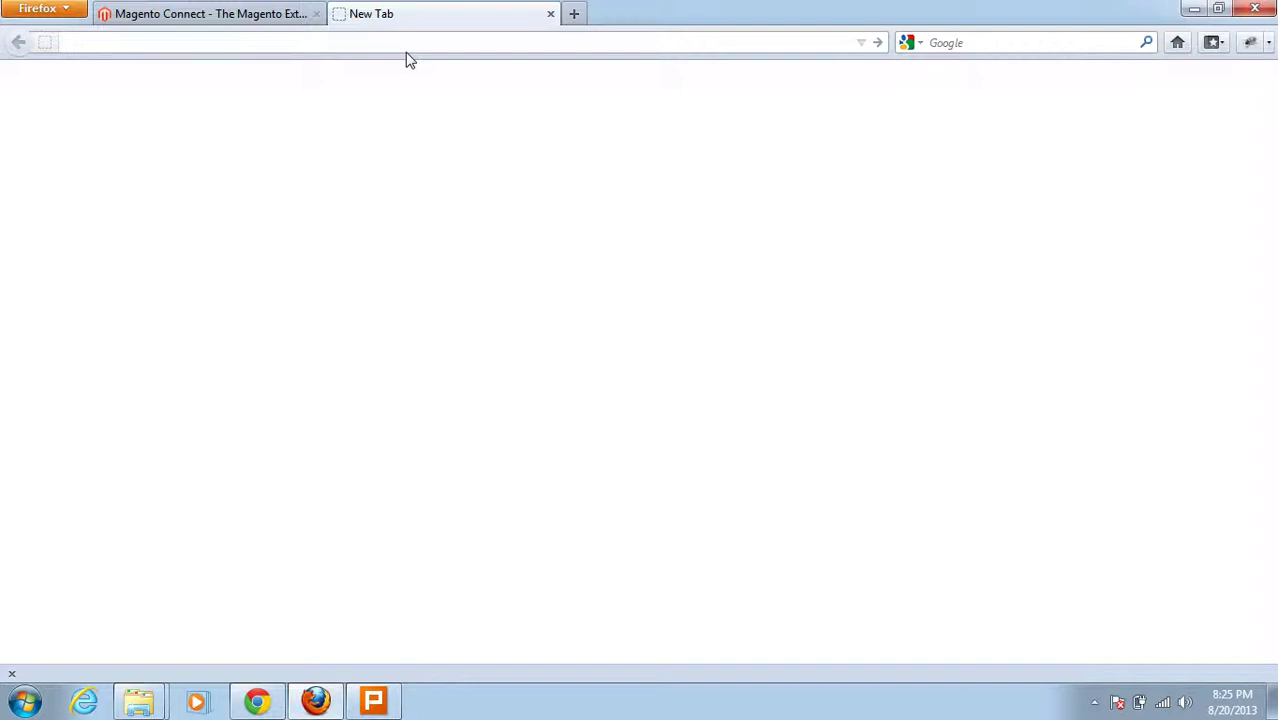
{"action": "type", "text": "loca"}
{"action": "key", "text": "Down"}
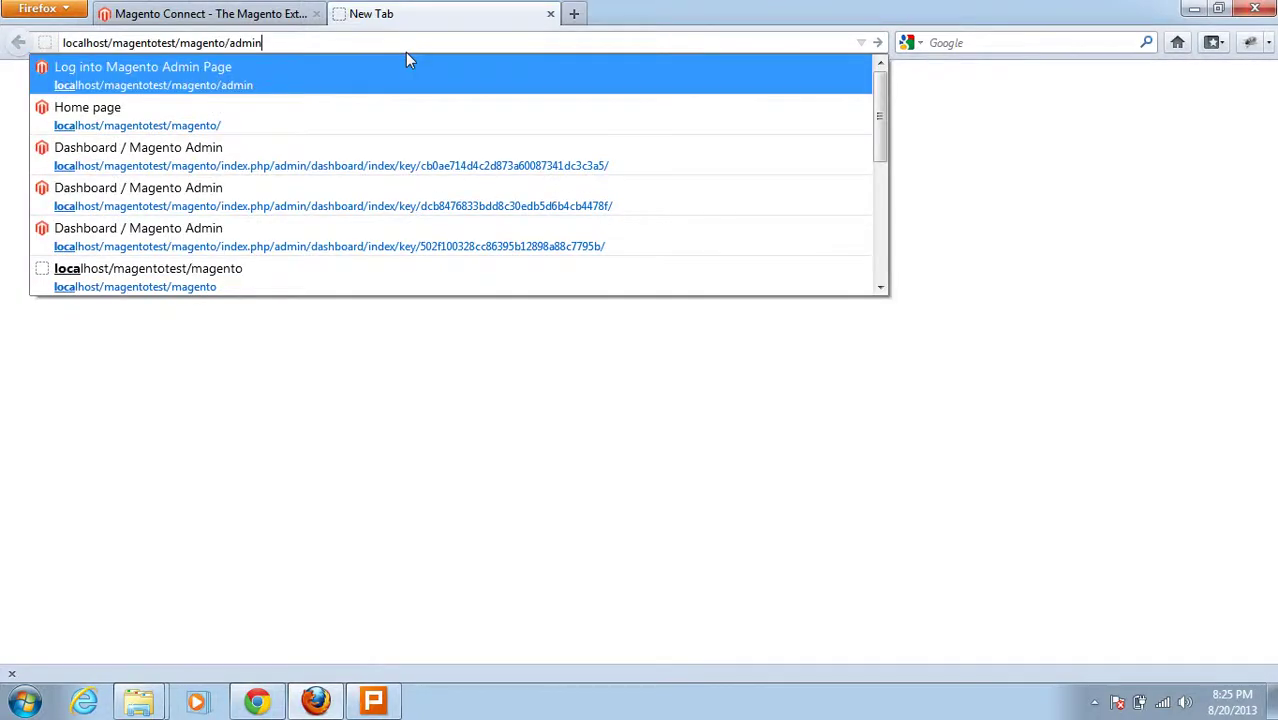
{"action": "key", "text": "BackSpace"}
{"action": "key", "text": "BackSpace"}
{"action": "key", "text": "BackSpace"}
{"action": "key", "text": "BackSpace"}
{"action": "key", "text": "BackSpace"}
{"action": "key", "text": "Return"}
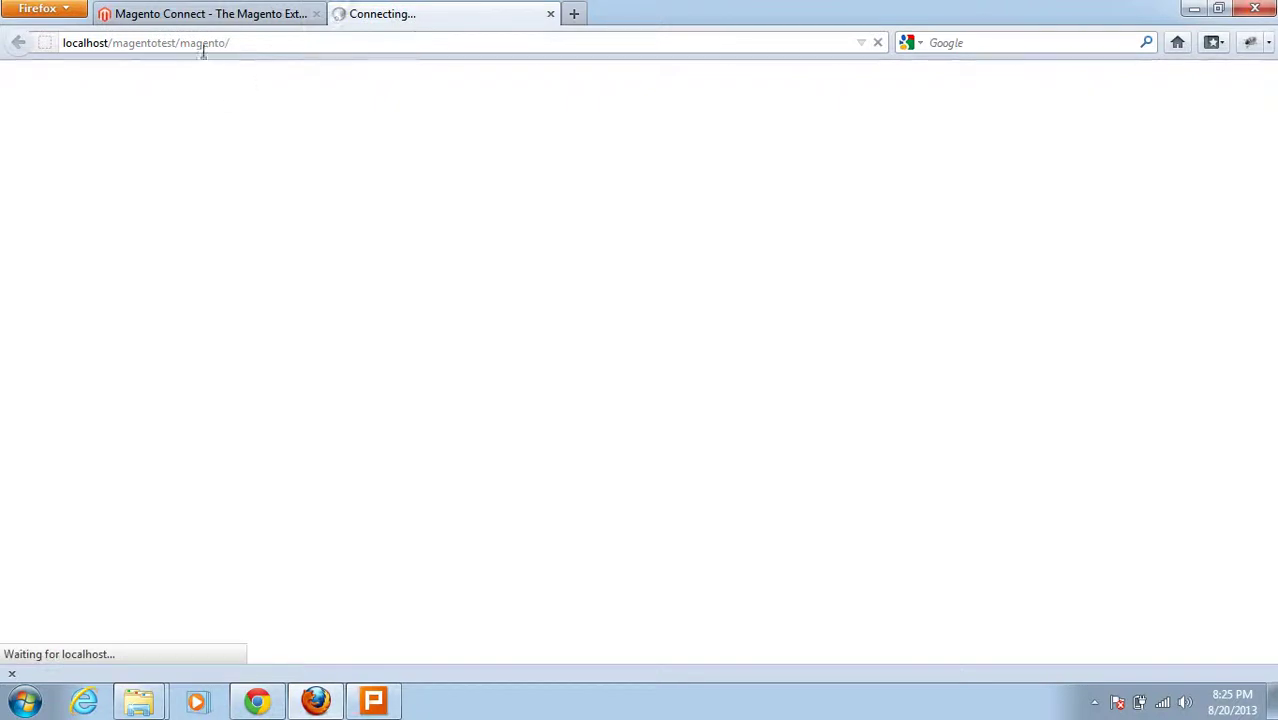
{"action": "left_click", "coordinate": [205, 50]}
{"action": "key", "text": "ctrl+c"}
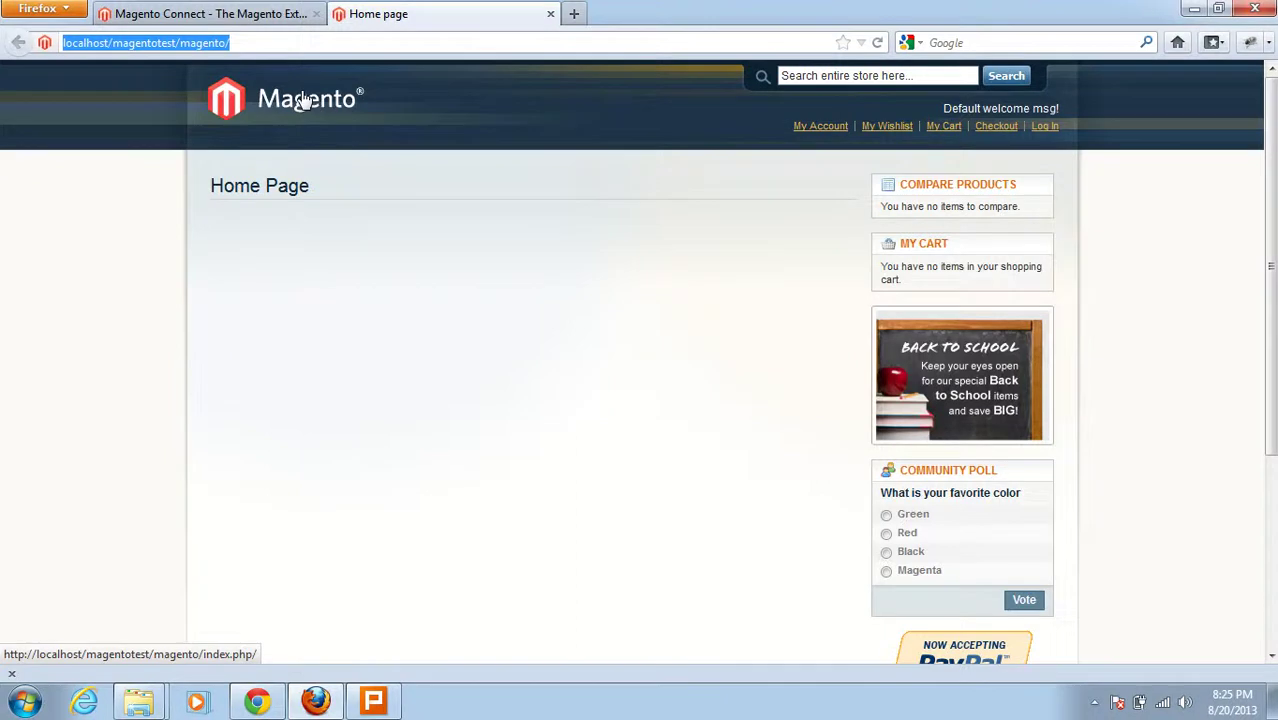
Open localhost/magentotest/magento/admin in another new tab by pasting the store address.
{"action": "left_click", "coordinate": [574, 14]}
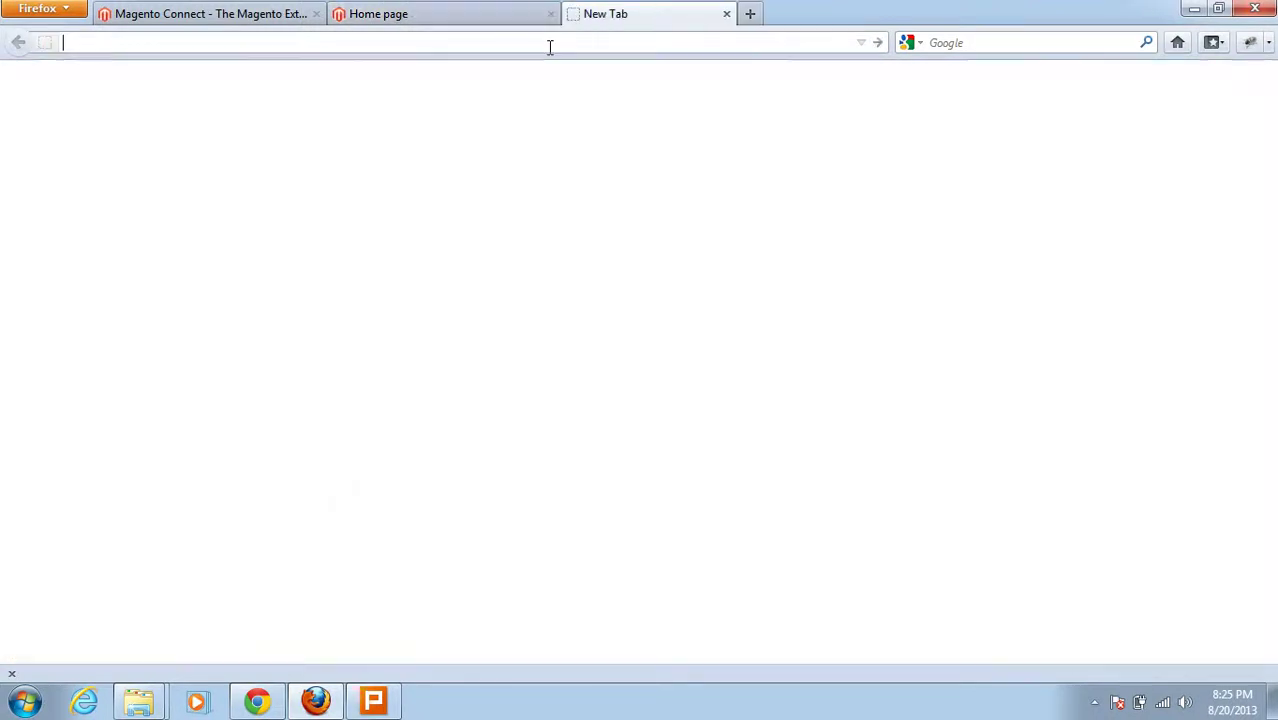
{"action": "key", "text": "ctrl+v"}
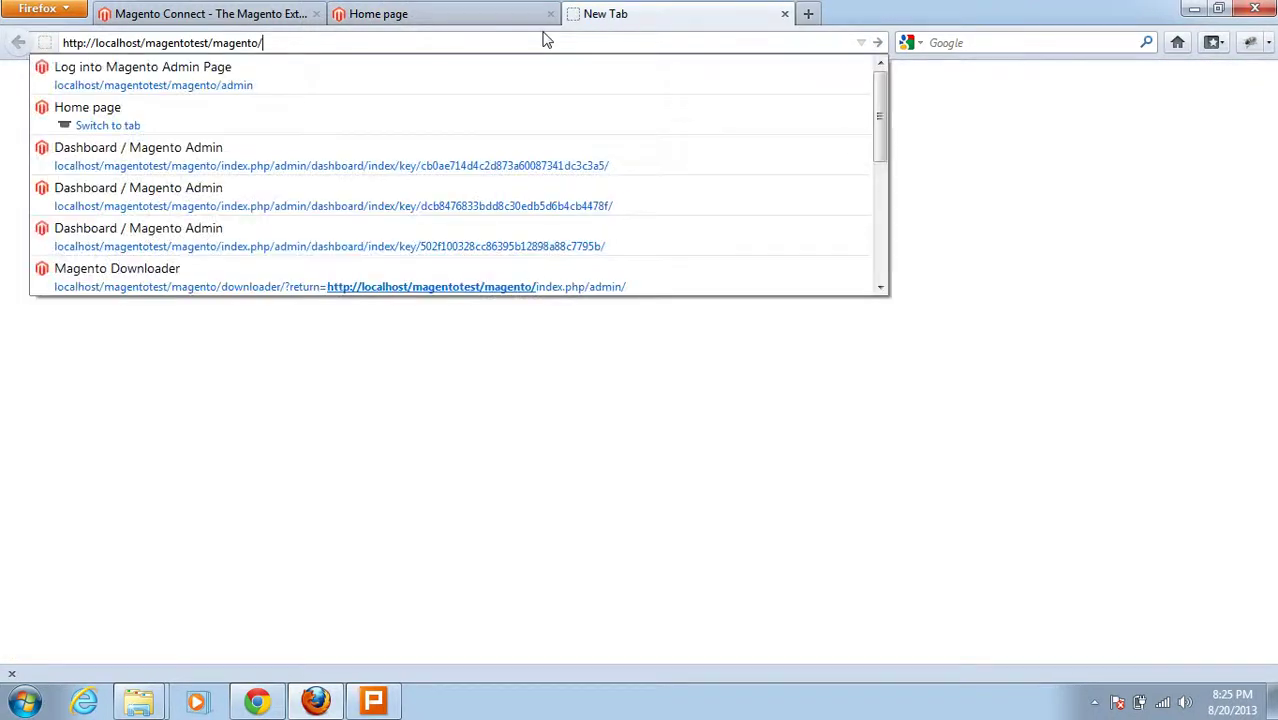
{"action": "type", "text": "admin"}
{"action": "key", "text": "Return"}
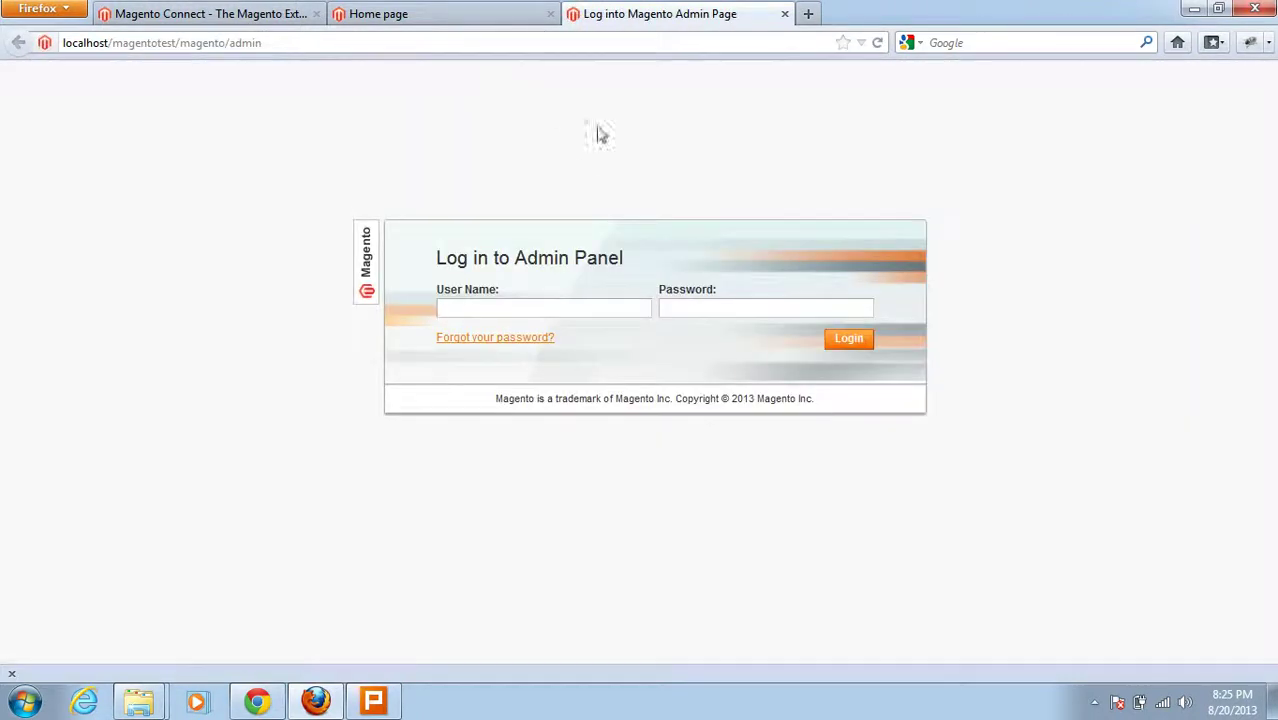
Sign in to the admin panel with the admin credentials and decline saving the password.
{"action": "type", "text": "a"}
{"action": "left_click", "coordinate": [475, 329]}
{"action": "left_click", "coordinate": [668, 310]}
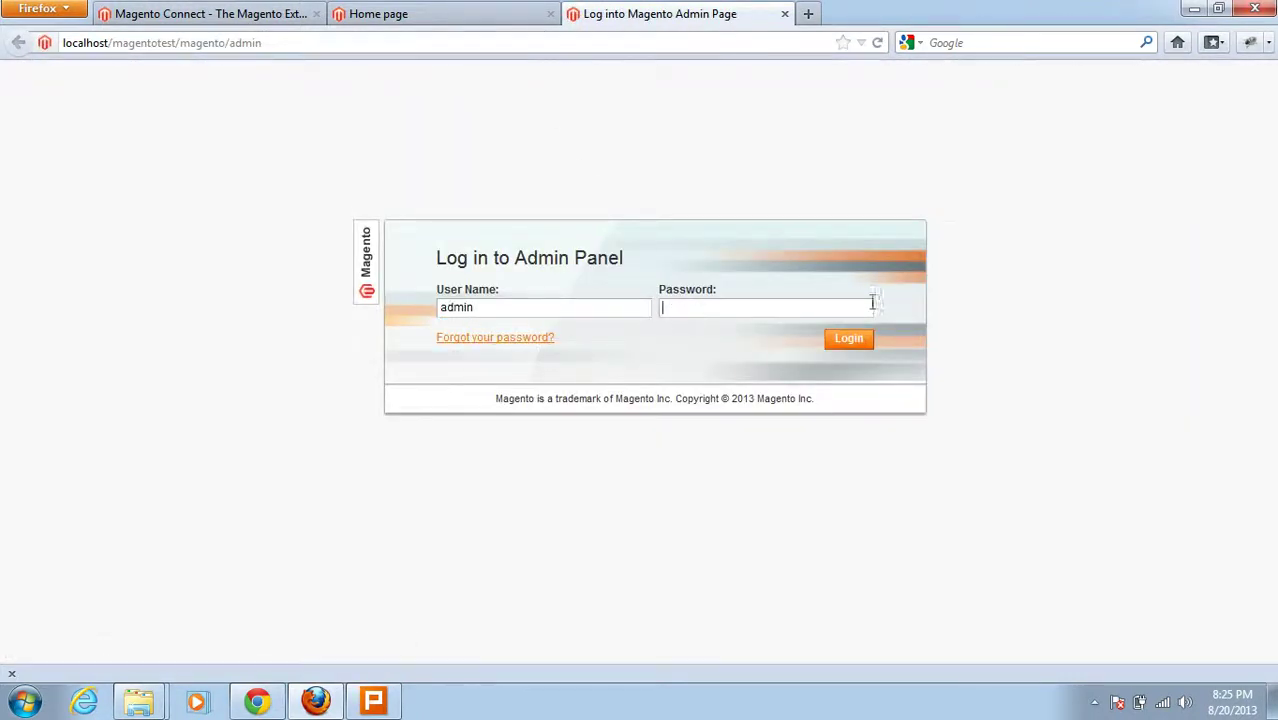
{"action": "left_click", "coordinate": [851, 353]}
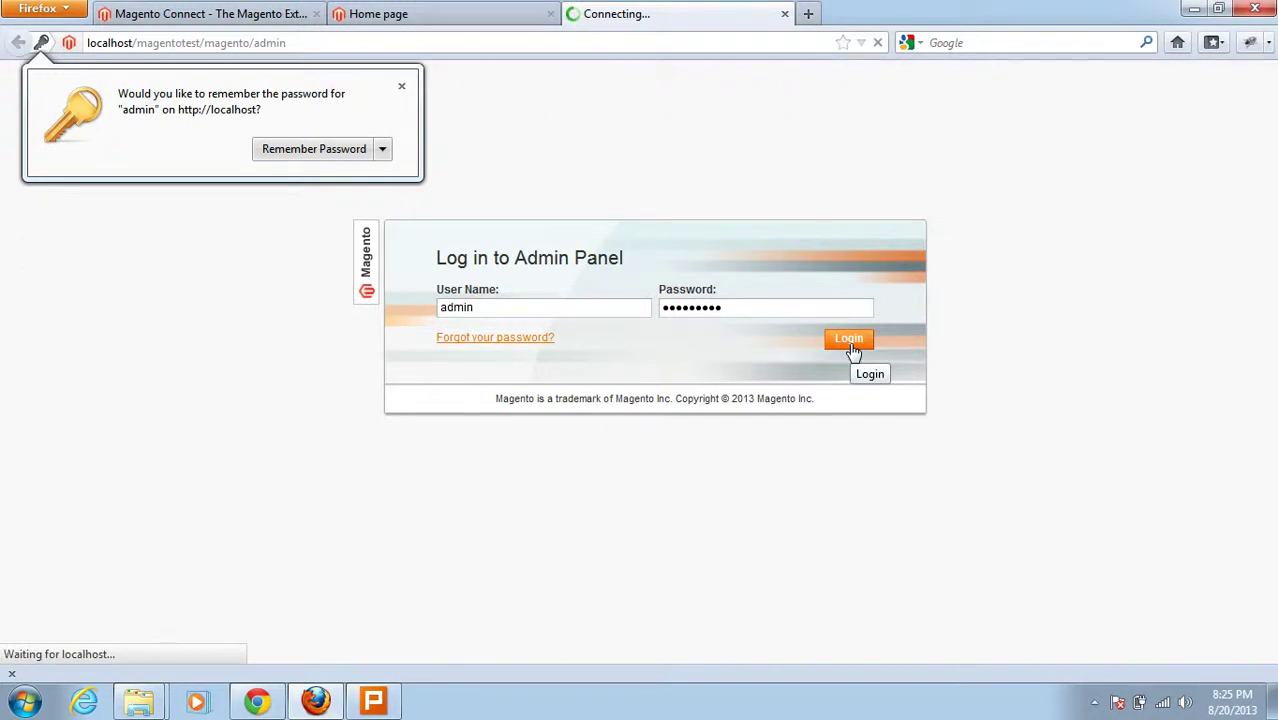
{"action": "left_click", "coordinate": [402, 87]}
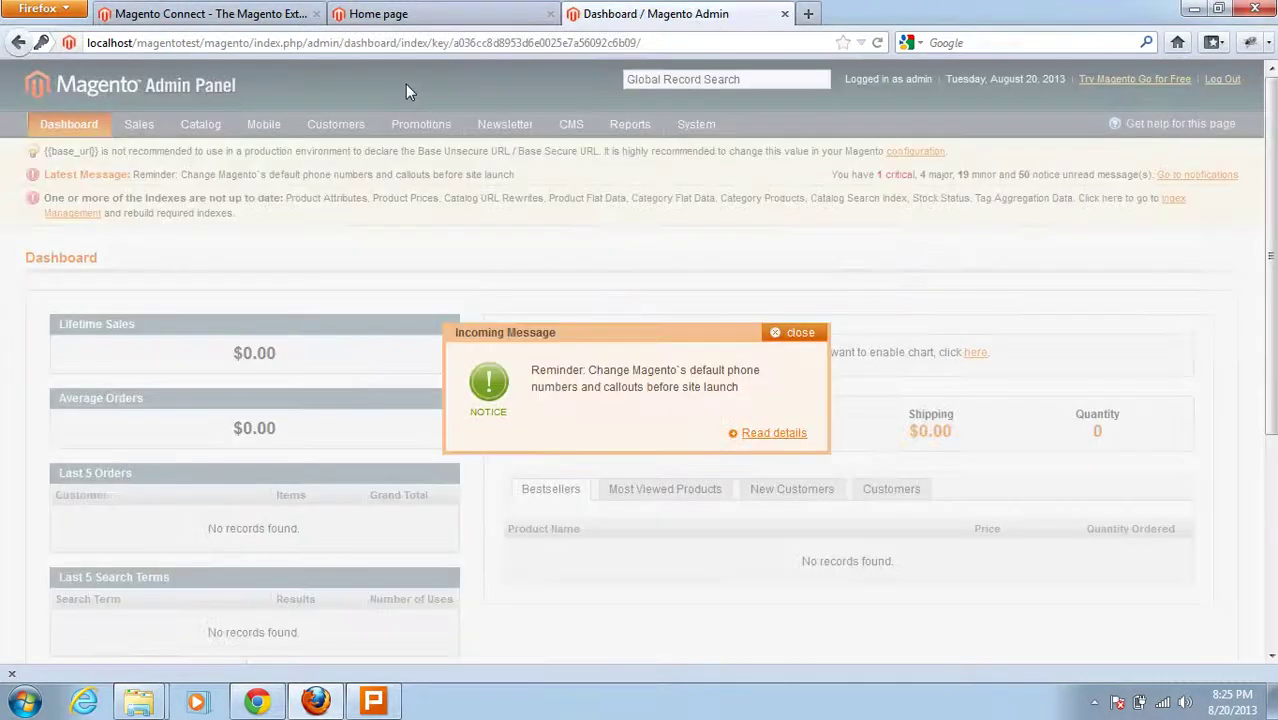
Close the message notice and go to System > Magento Connect > Magento Connect Manager.
{"action": "left_click", "coordinate": [782, 333]}
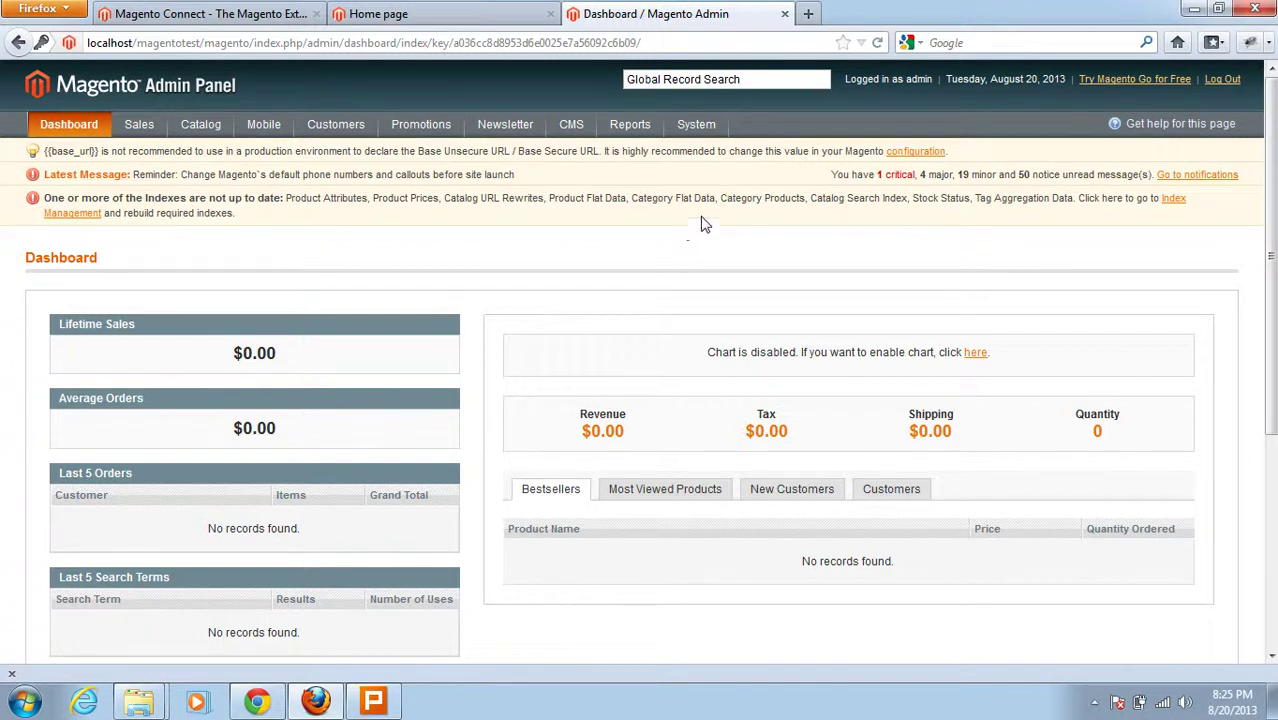
{"action": "mouse_move", "coordinate": [689, 132]}
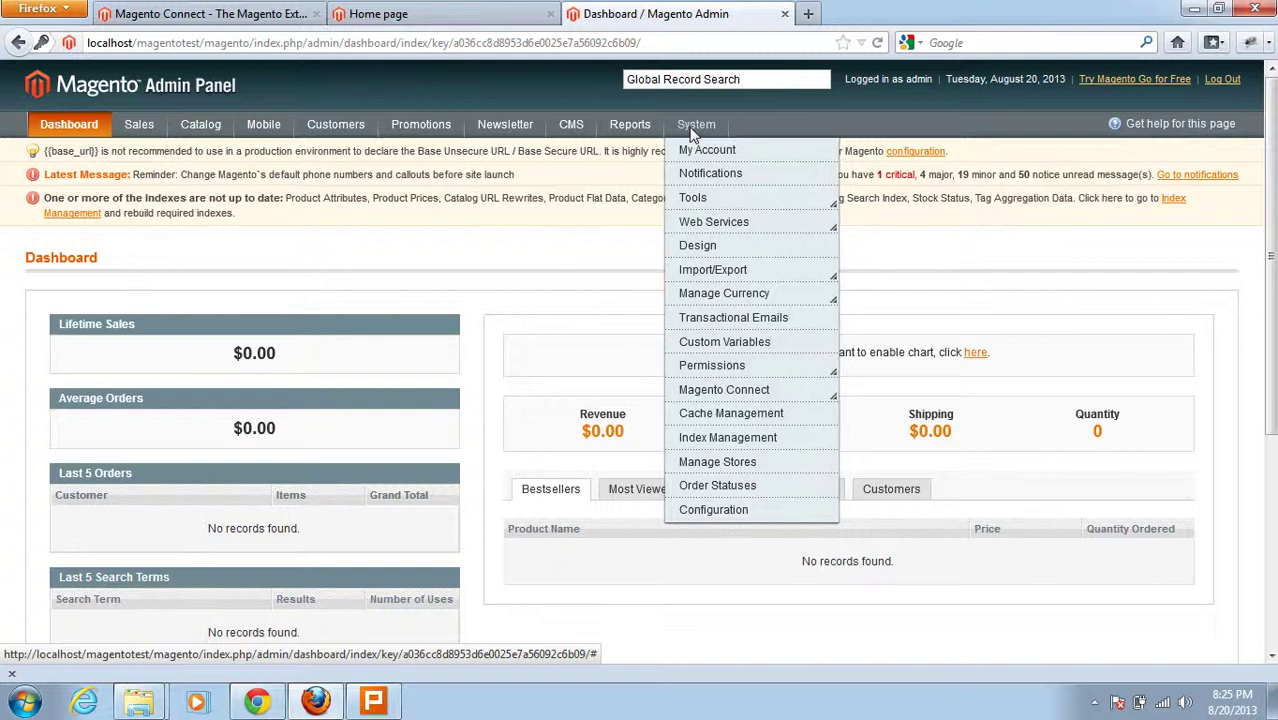
{"action": "mouse_move", "coordinate": [748, 396]}
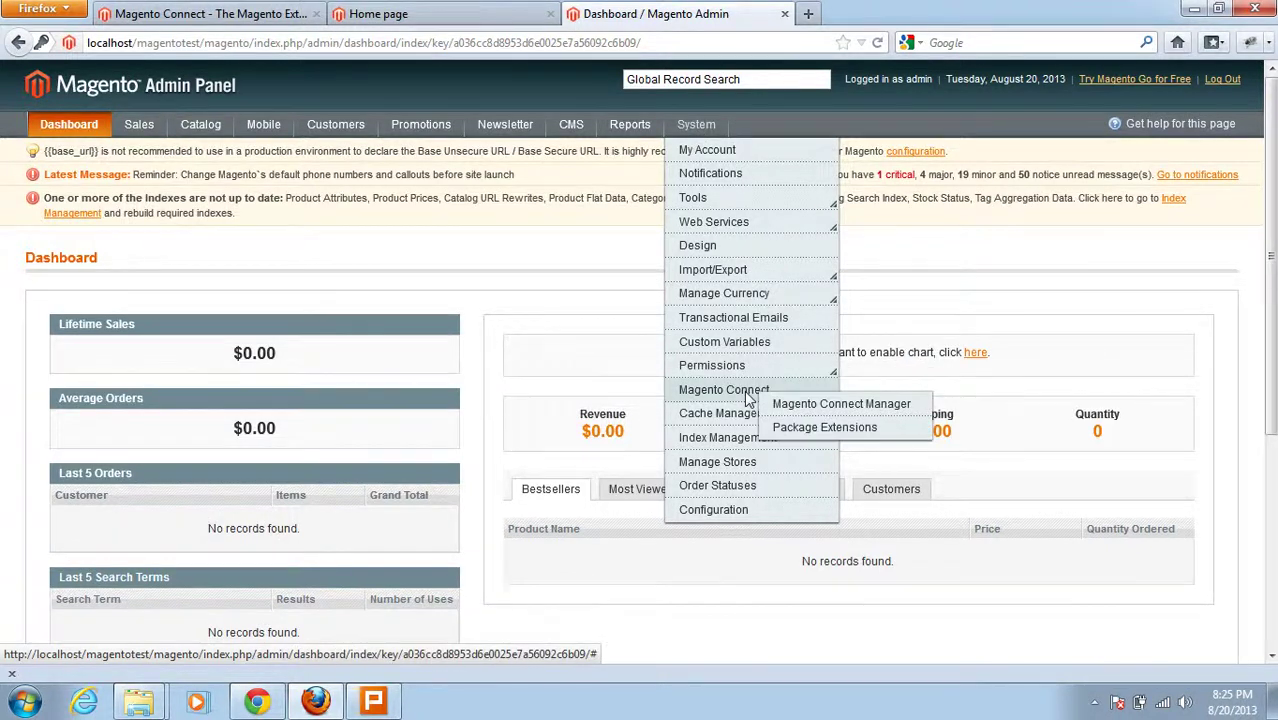
{"action": "left_click", "coordinate": [785, 410]}
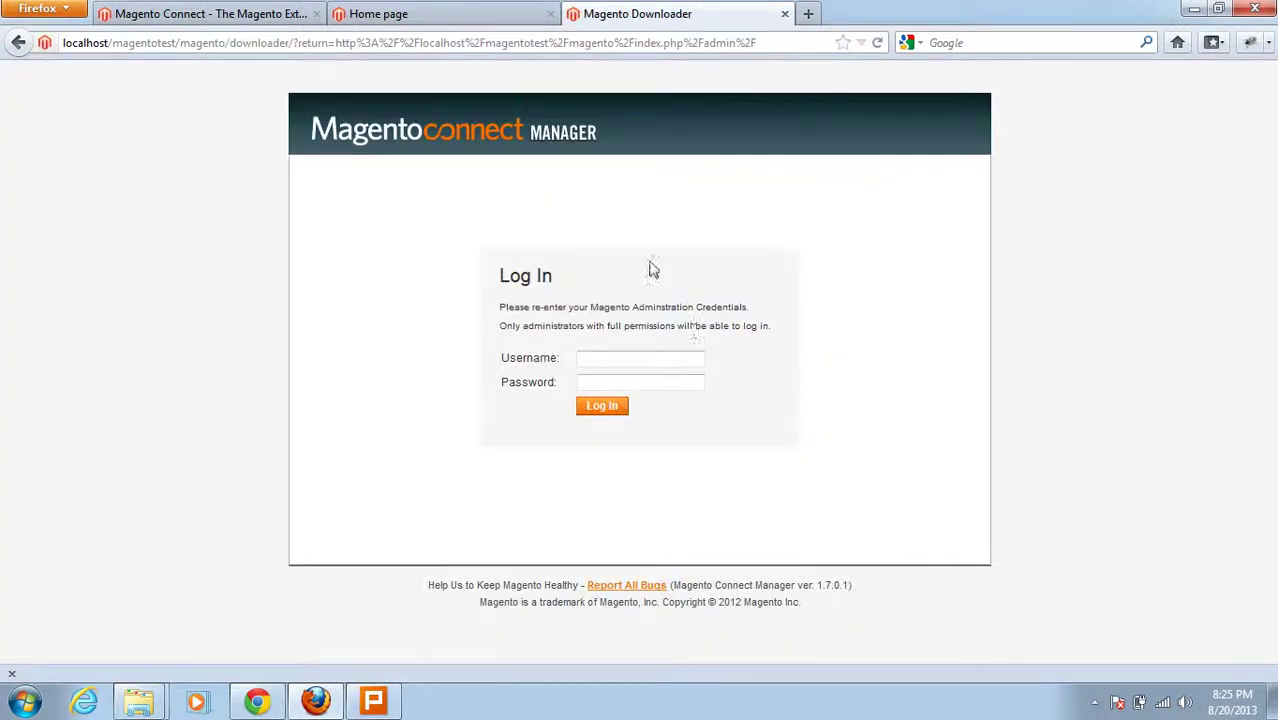
Log in to Magento Connect Manager with the admin credentials, declining to save the password.
{"action": "left_click", "coordinate": [627, 361]}
{"action": "type", "text": "admin"}
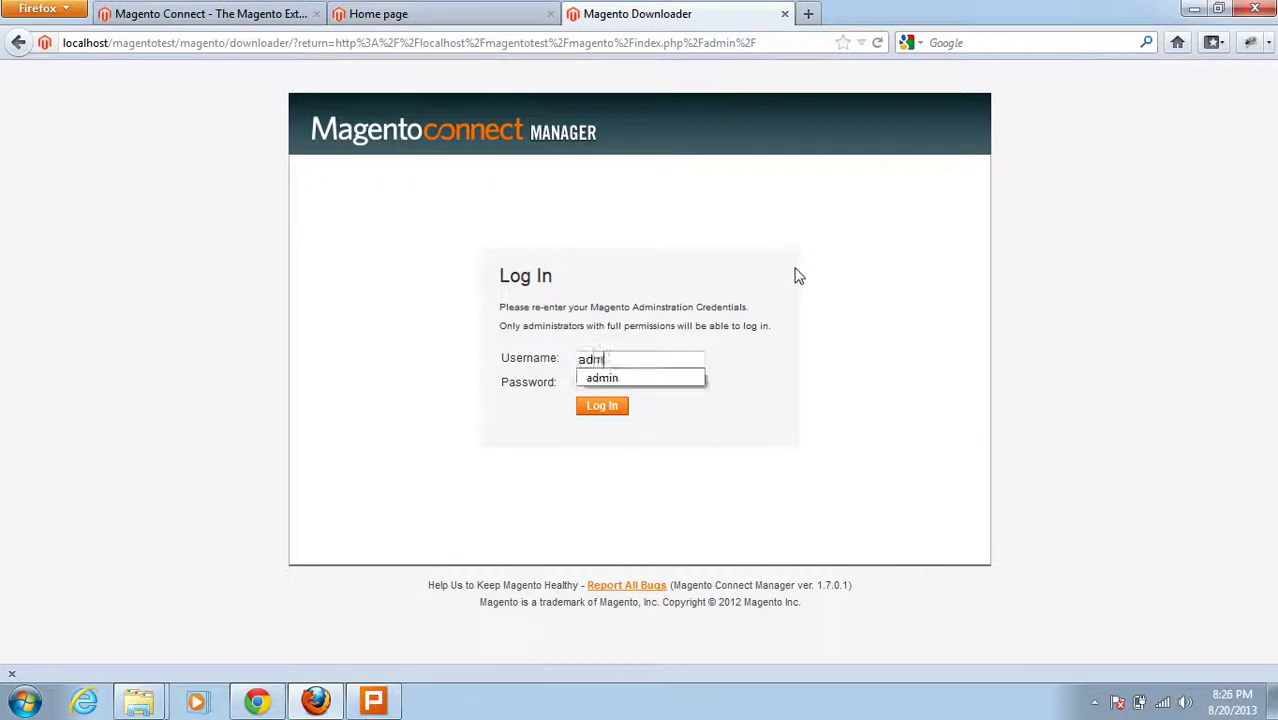
{"action": "left_click", "coordinate": [768, 365]}
{"action": "left_click", "coordinate": [690, 377]}
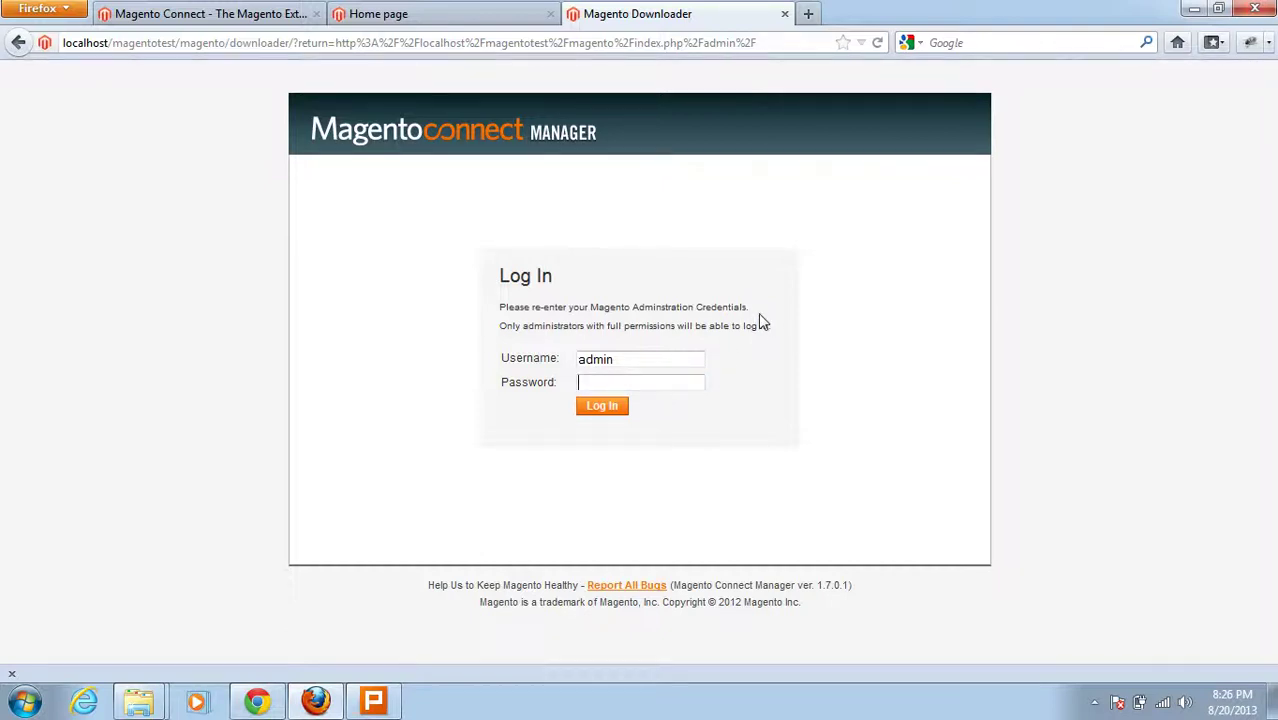
{"action": "type", "text": "•••••••••"}
{"action": "left_click", "coordinate": [596, 408]}
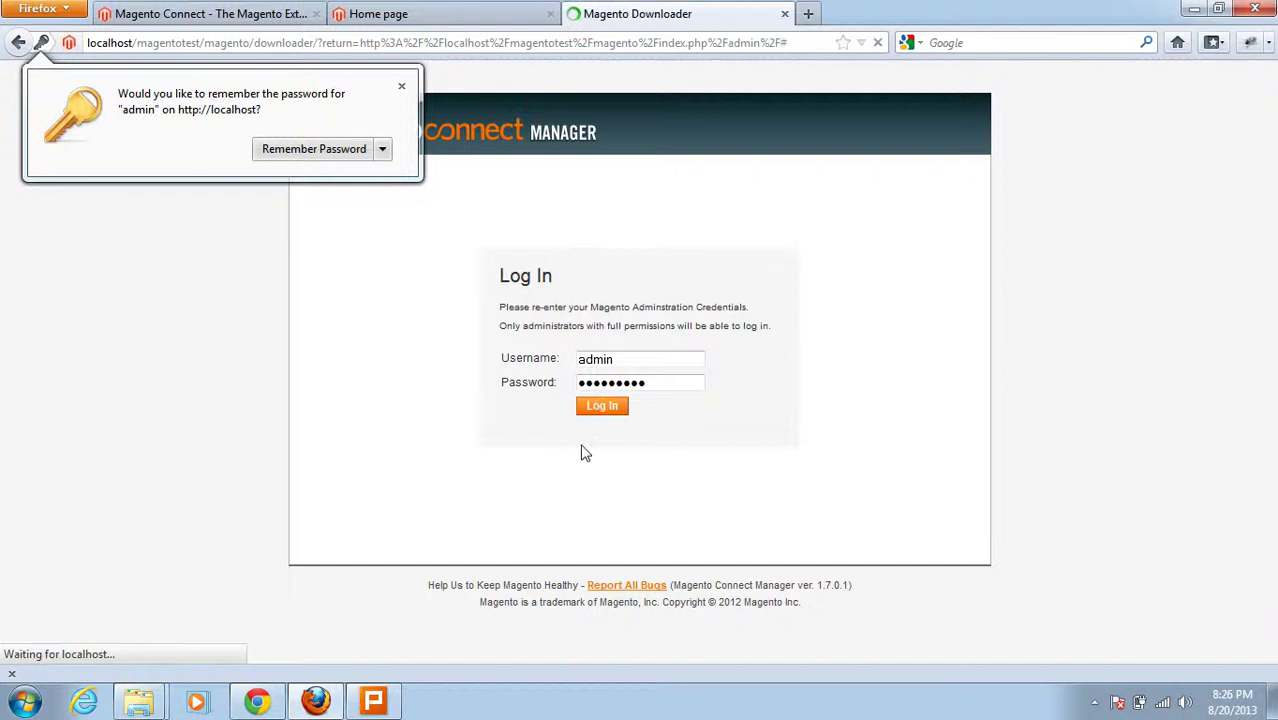
{"action": "left_click", "coordinate": [401, 86]}
Review the installed packages, check Interface_Adminhtml_Default's actions, and return to the page top.
{"action": "scroll", "coordinate": [849, 300], "scroll_direction": "down", "scroll_amount": 4}
{"action": "scroll", "coordinate": [849, 300], "scroll_direction": "down", "scroll_amount": 5}
{"action": "scroll", "coordinate": [784, 440], "scroll_direction": "up", "scroll_amount": 6}
{"action": "scroll", "coordinate": [784, 440], "scroll_direction": "down", "scroll_amount": 6}
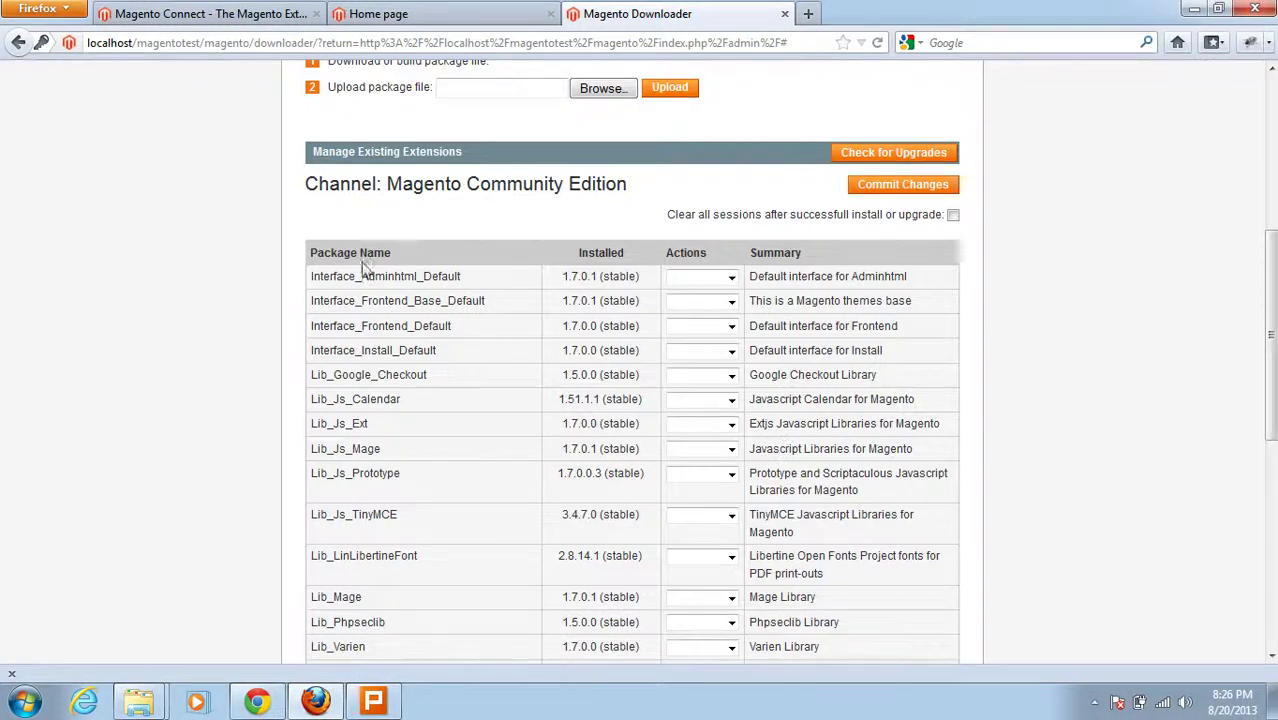
{"action": "scroll", "coordinate": [568, 418], "scroll_direction": "down", "scroll_amount": 10}
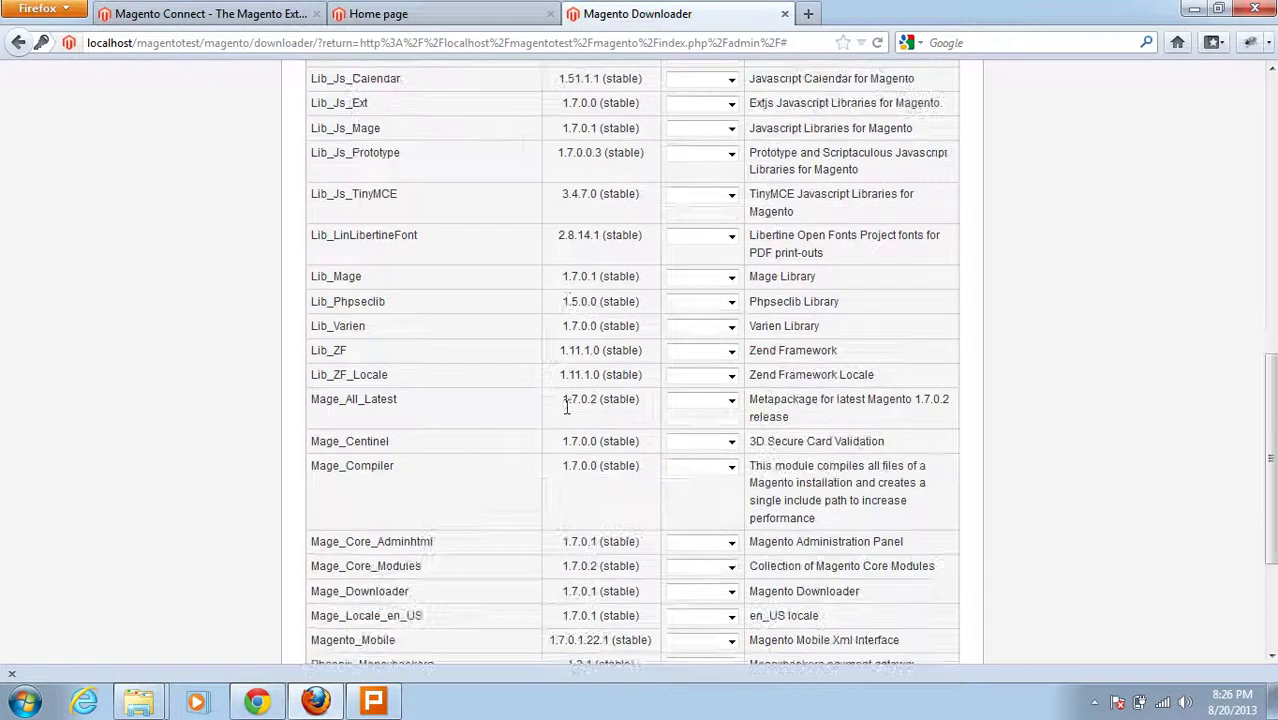
{"action": "scroll", "coordinate": [568, 418], "scroll_direction": "up", "scroll_amount": 10}
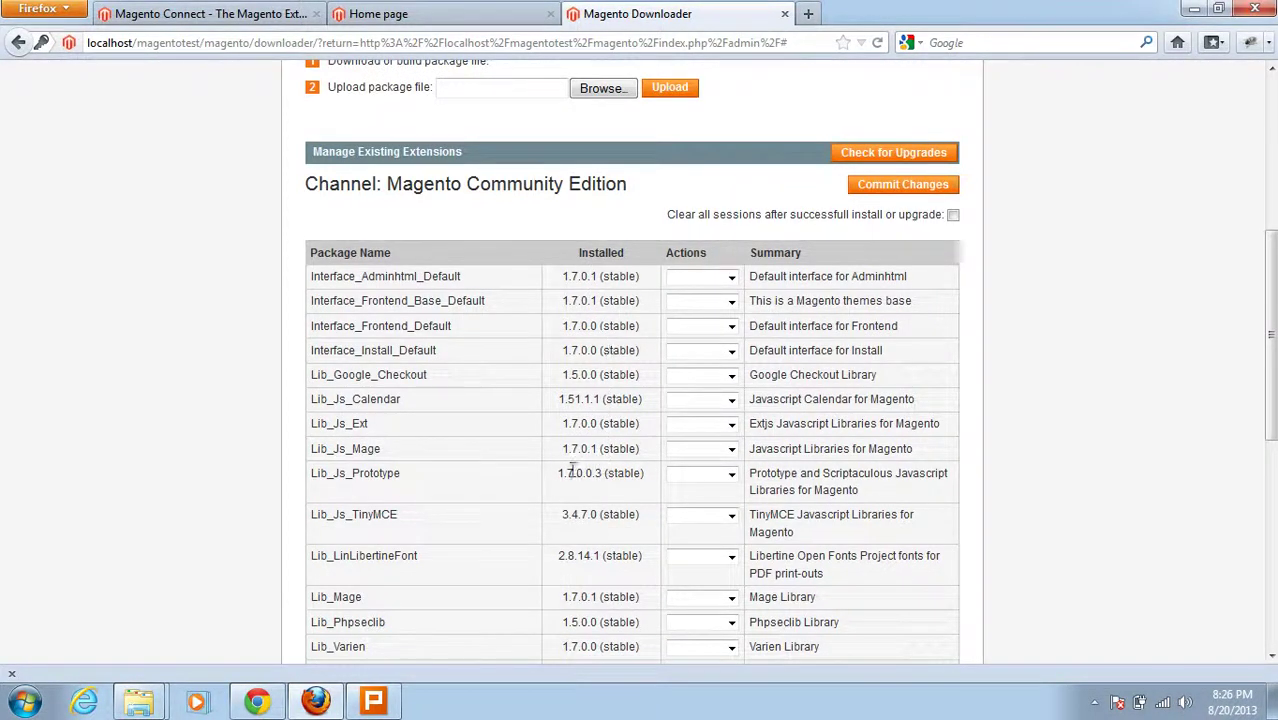
{"action": "left_click", "coordinate": [730, 284]}
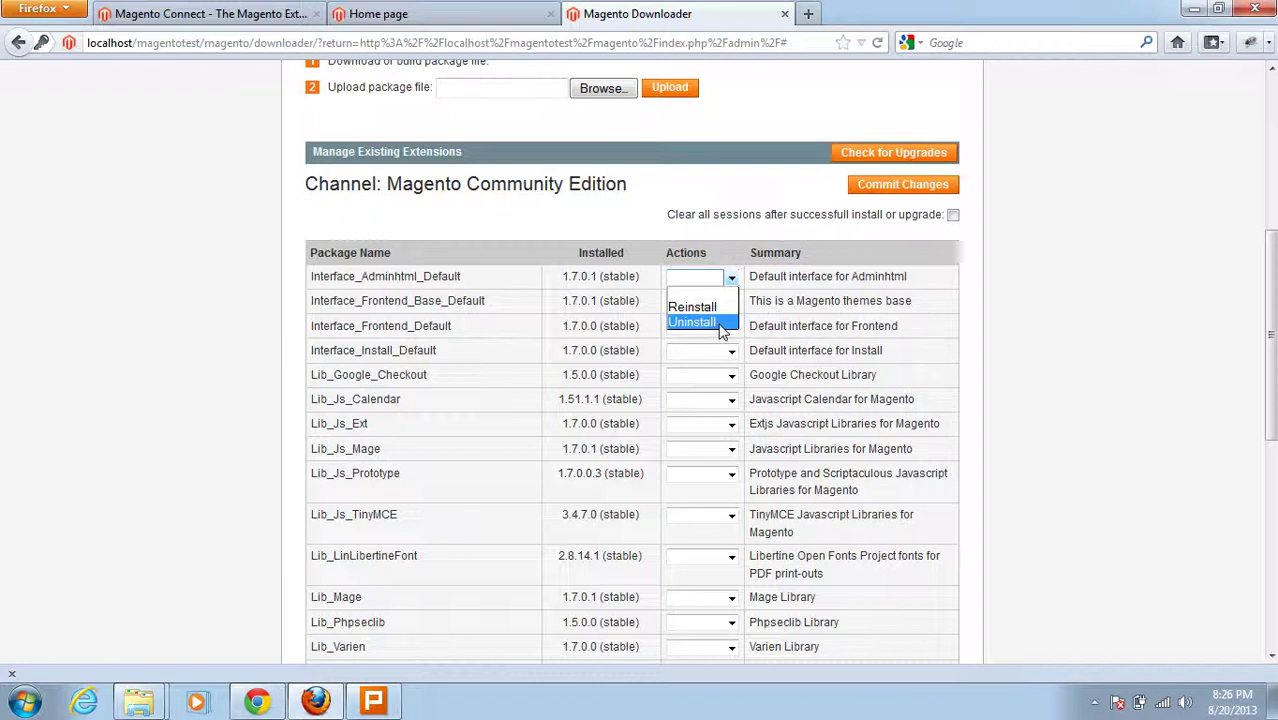
{"action": "left_click", "coordinate": [651, 226]}
{"action": "scroll", "coordinate": [607, 212], "scroll_direction": "up", "scroll_amount": 6}
{"action": "scroll", "coordinate": [606, 213], "scroll_direction": "up", "scroll_amount": 2}
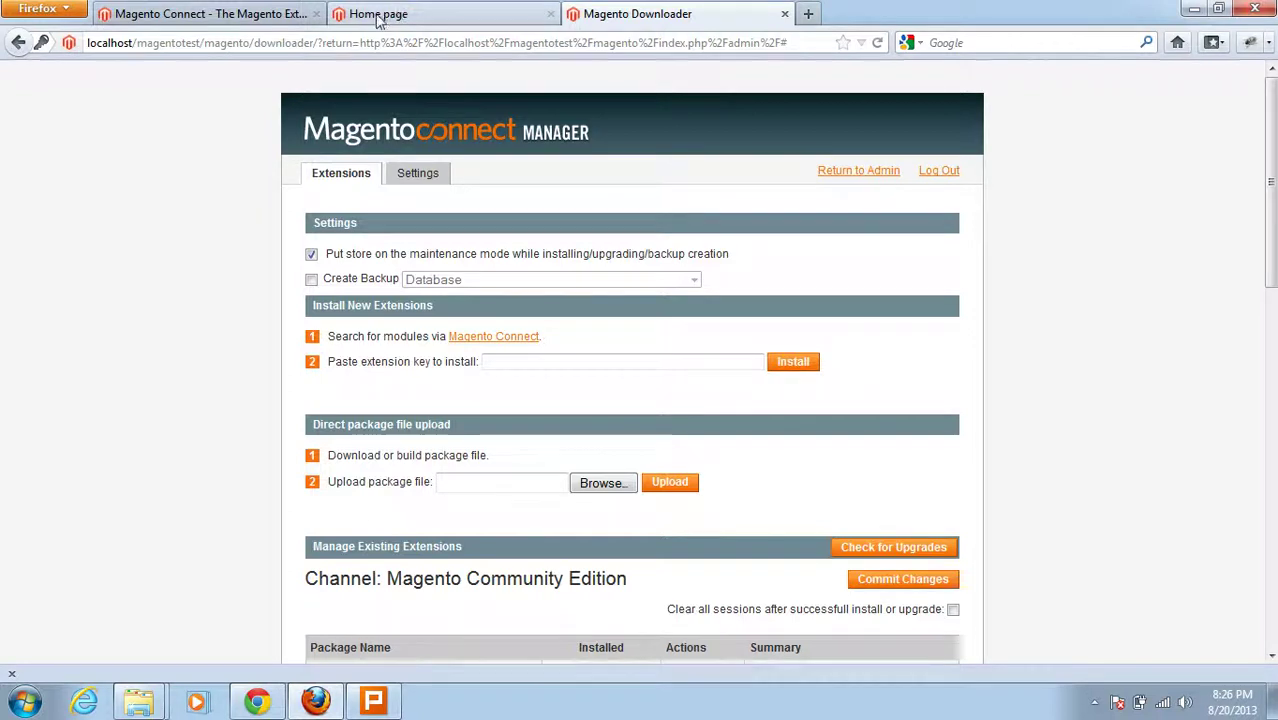
Back on the marketplace, search for 'fooman google analytics' via the 'foo' suggestion.
{"action": "key", "text": "ctrl+Tab"}
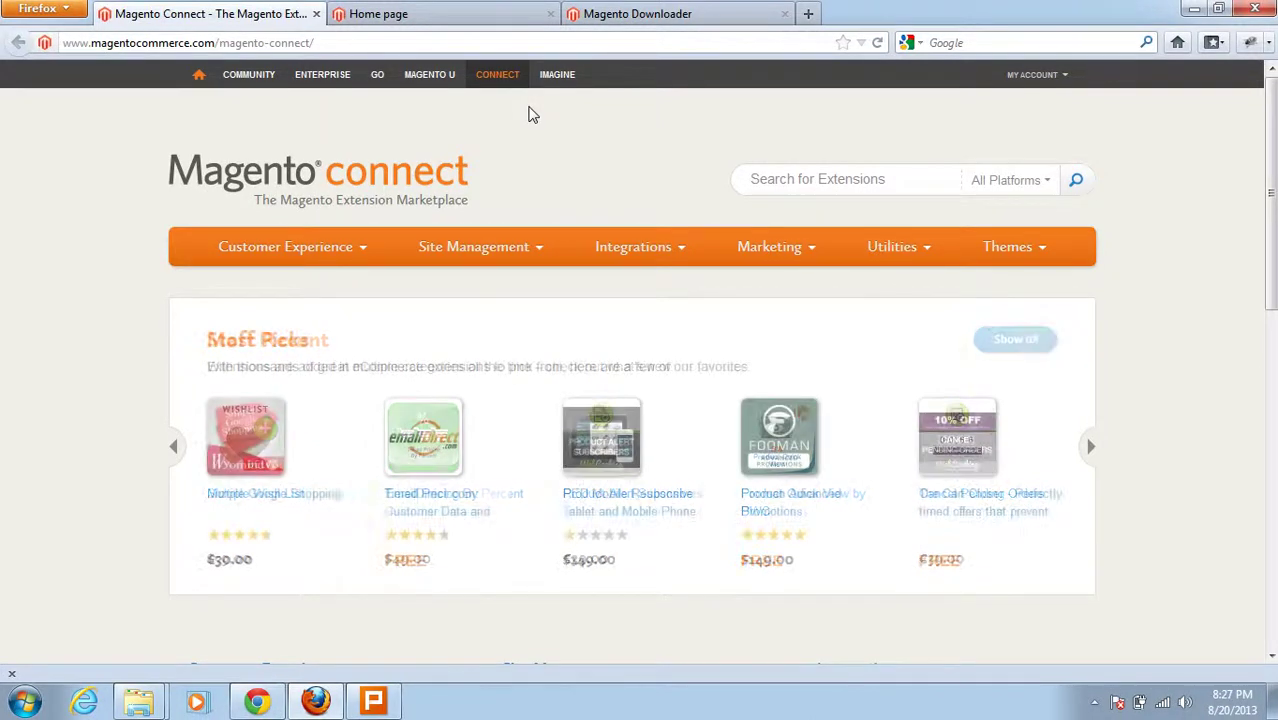
{"action": "left_click", "coordinate": [793, 176]}
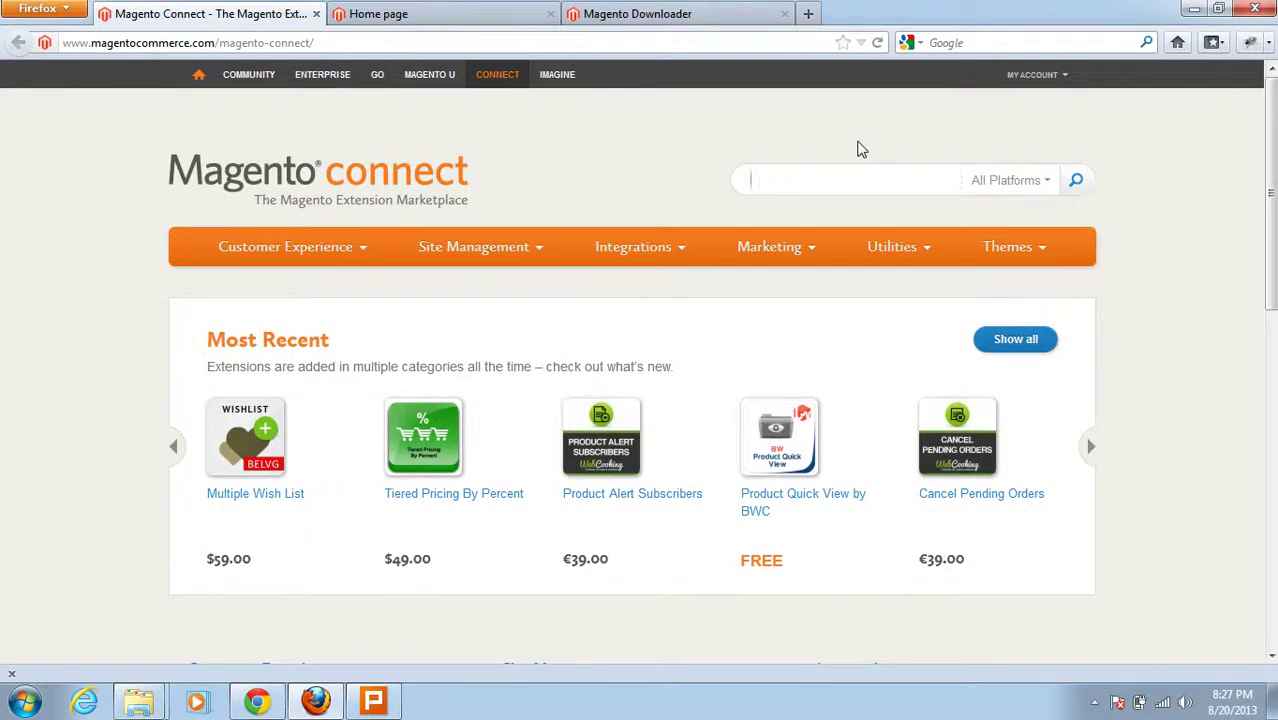
{"action": "type", "text": "foo"}
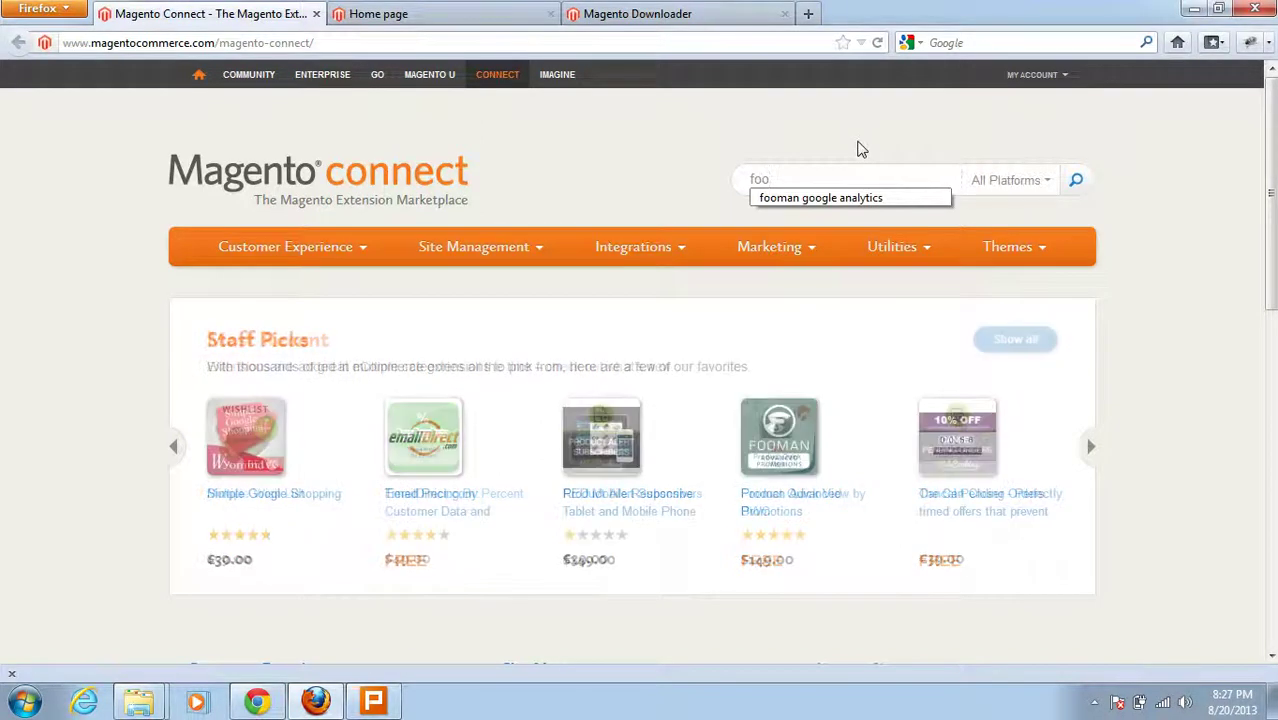
{"action": "left_click", "coordinate": [878, 199]}
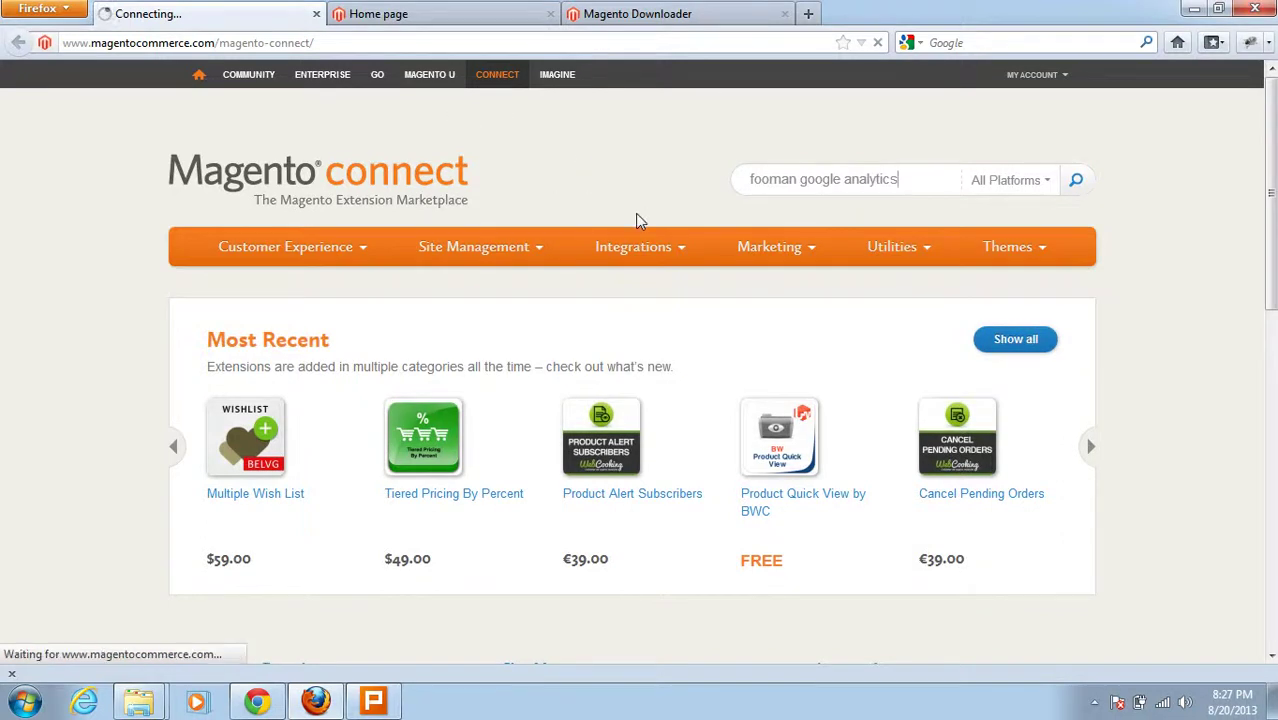
{"action": "mouse_move", "coordinate": [697, 258]}
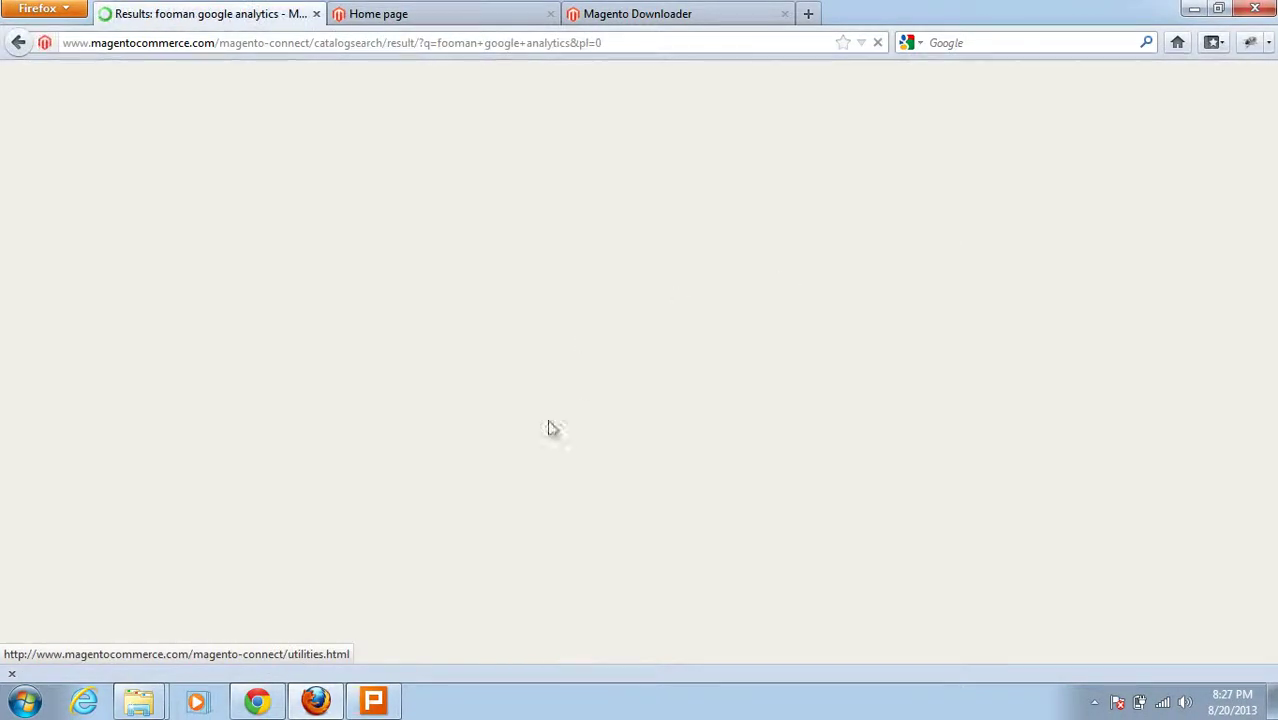
{"action": "scroll", "coordinate": [700, 380], "scroll_direction": "down", "scroll_amount": 5}
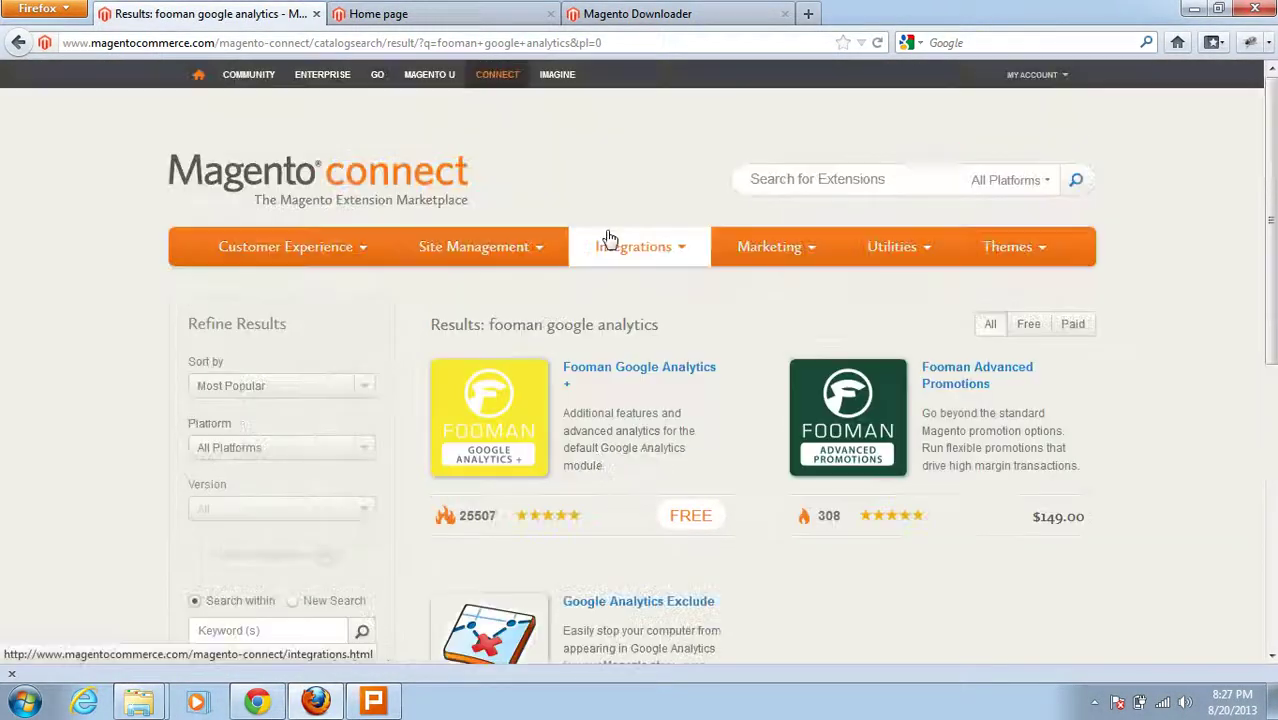
Open the Fooman Google Analytics + product page from the search results.
{"action": "scroll", "coordinate": [793, 285], "scroll_direction": "down", "scroll_amount": 3}
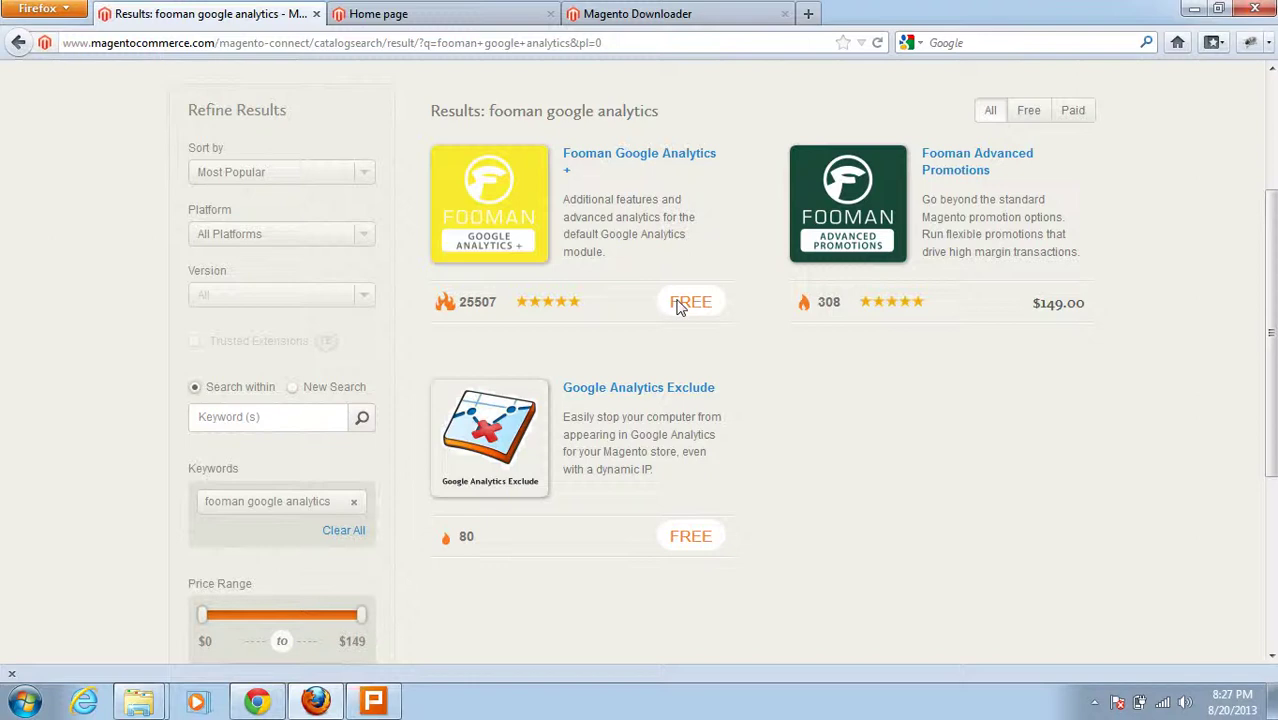
{"action": "left_click", "coordinate": [508, 232]}
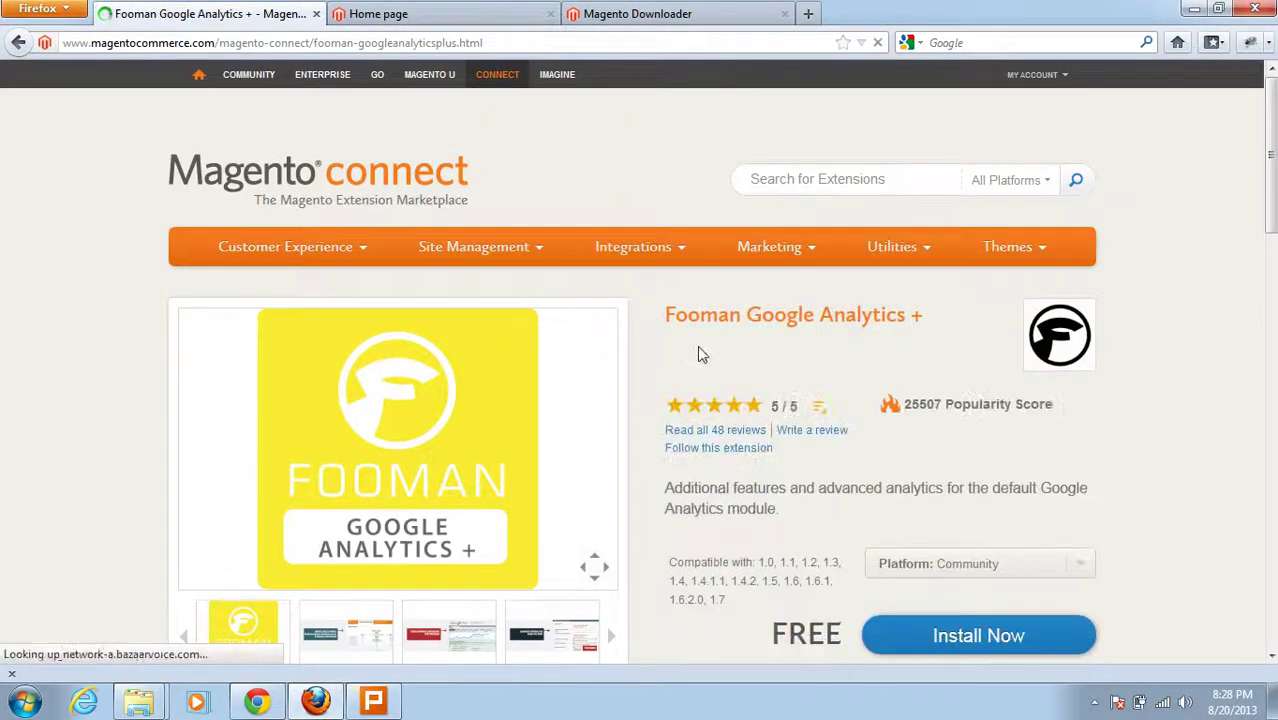
{"action": "scroll", "coordinate": [697, 350], "scroll_direction": "down", "scroll_amount": 5}
{"action": "scroll", "coordinate": [704, 408], "scroll_direction": "up", "scroll_amount": 4}
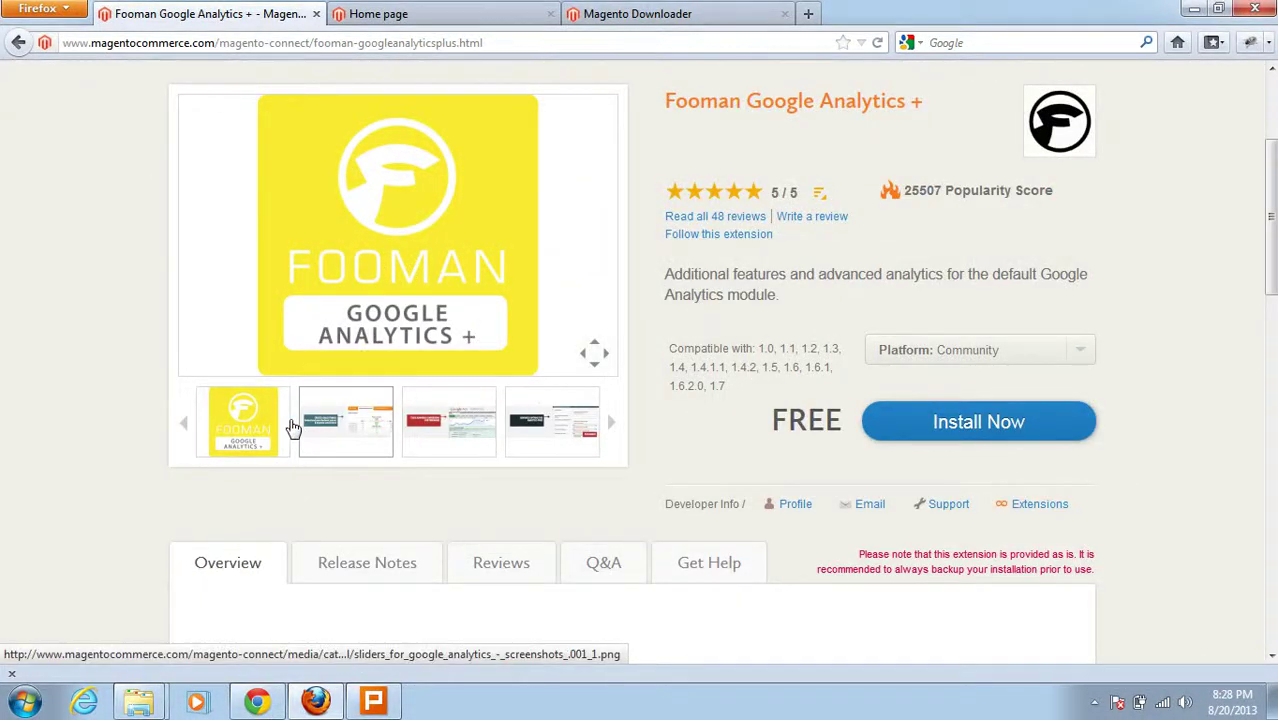
{"action": "left_click", "coordinate": [594, 358]}
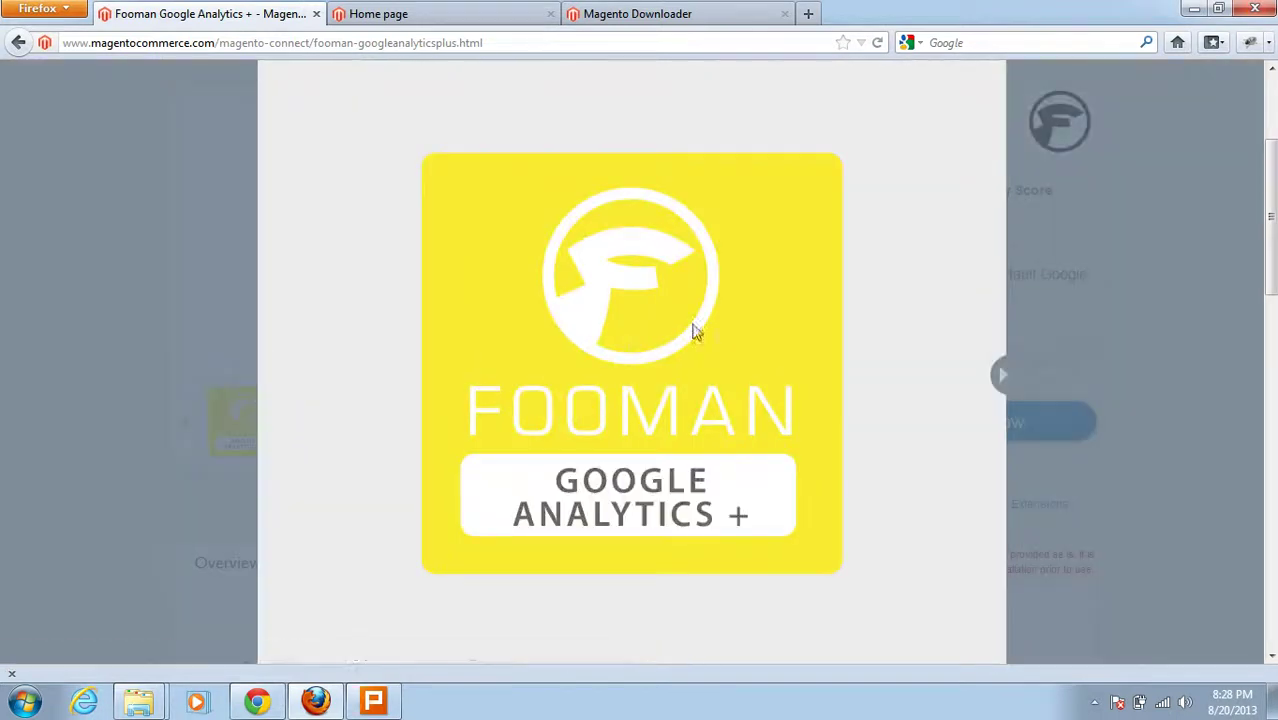
{"action": "left_click", "coordinate": [1001, 381]}
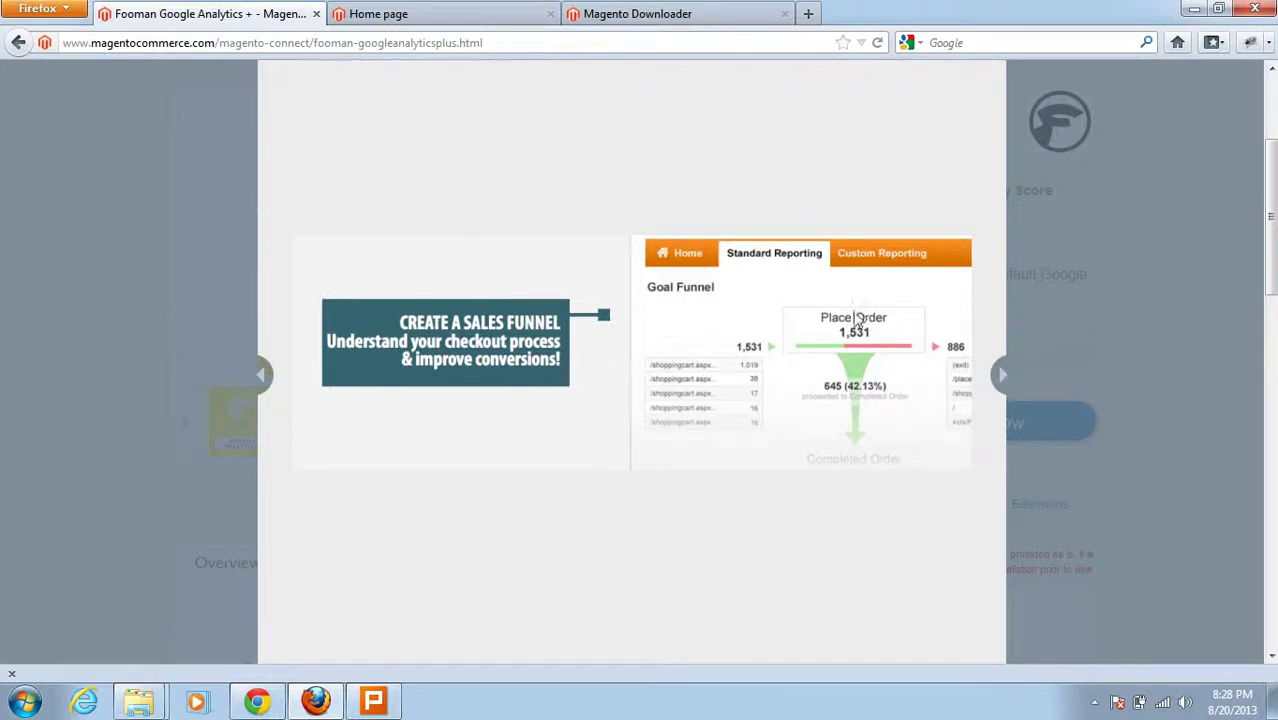
{"action": "left_click", "coordinate": [1001, 381]}
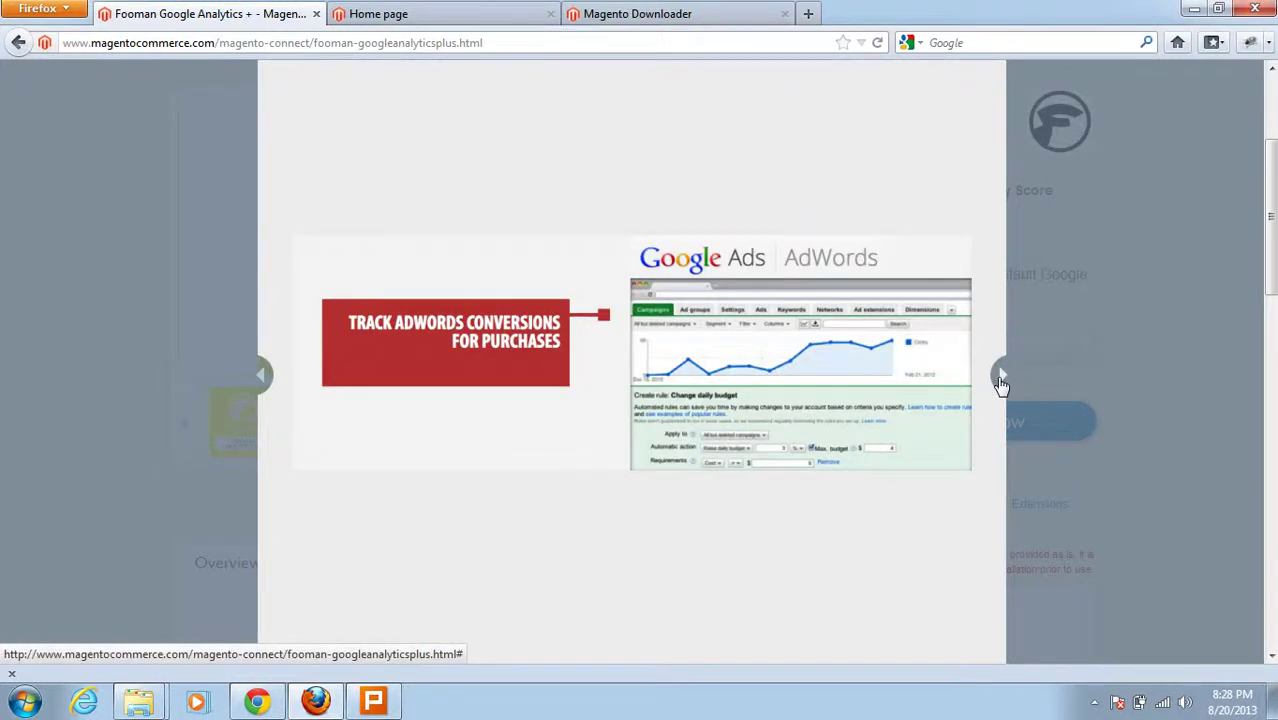
{"action": "left_click", "coordinate": [1001, 381]}
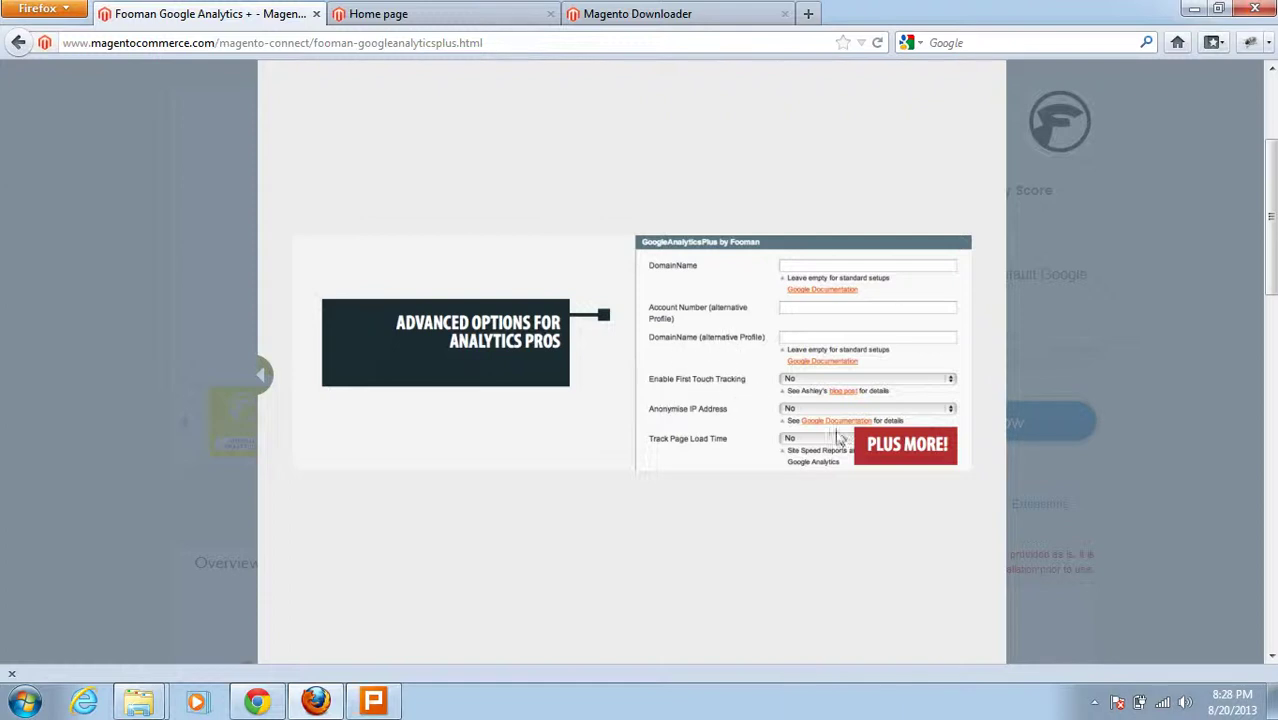
{"action": "left_click", "coordinate": [893, 394]}
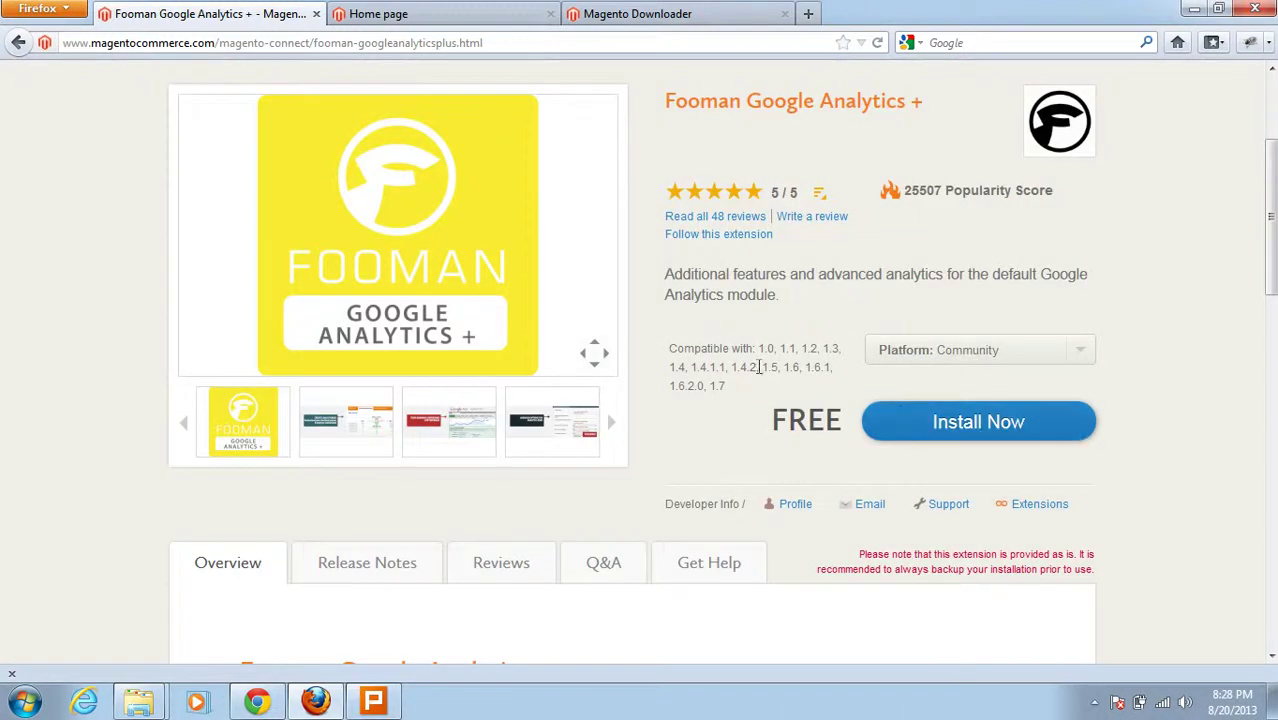
{"action": "left_click_drag", "start_coordinate": [690, 275], "coordinate": [757, 292]}
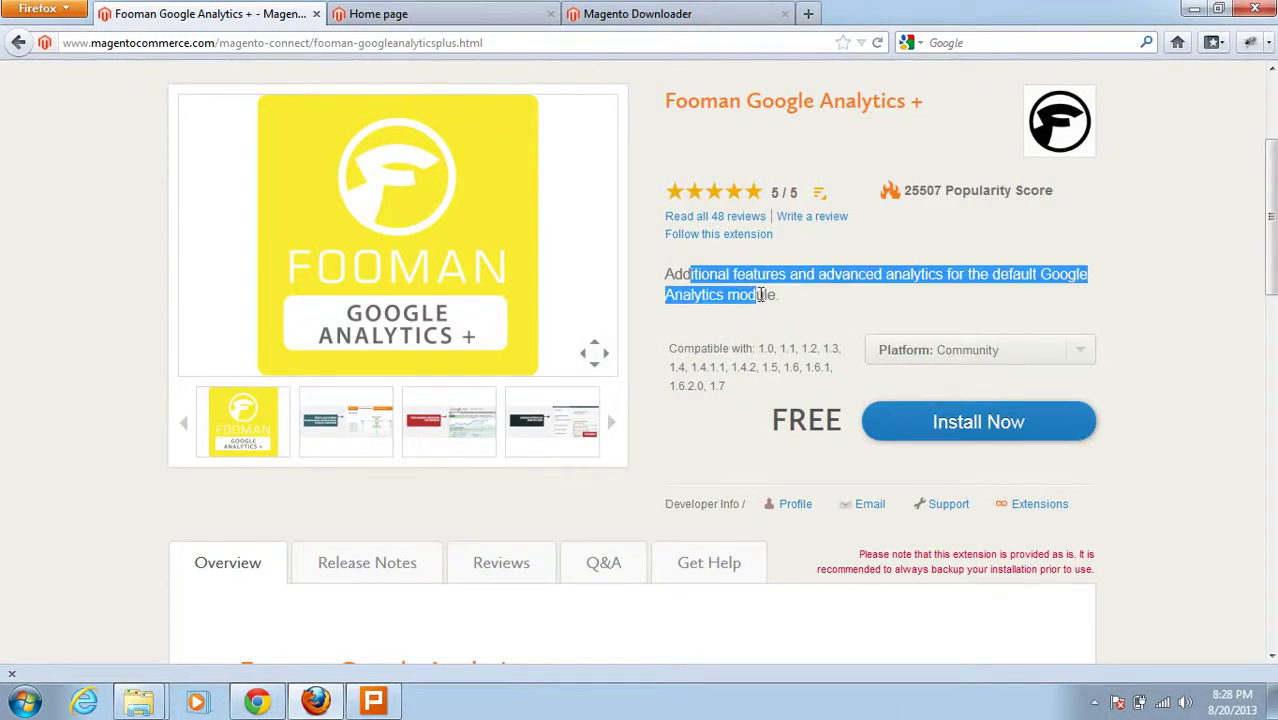
{"action": "left_click", "coordinate": [758, 292]}
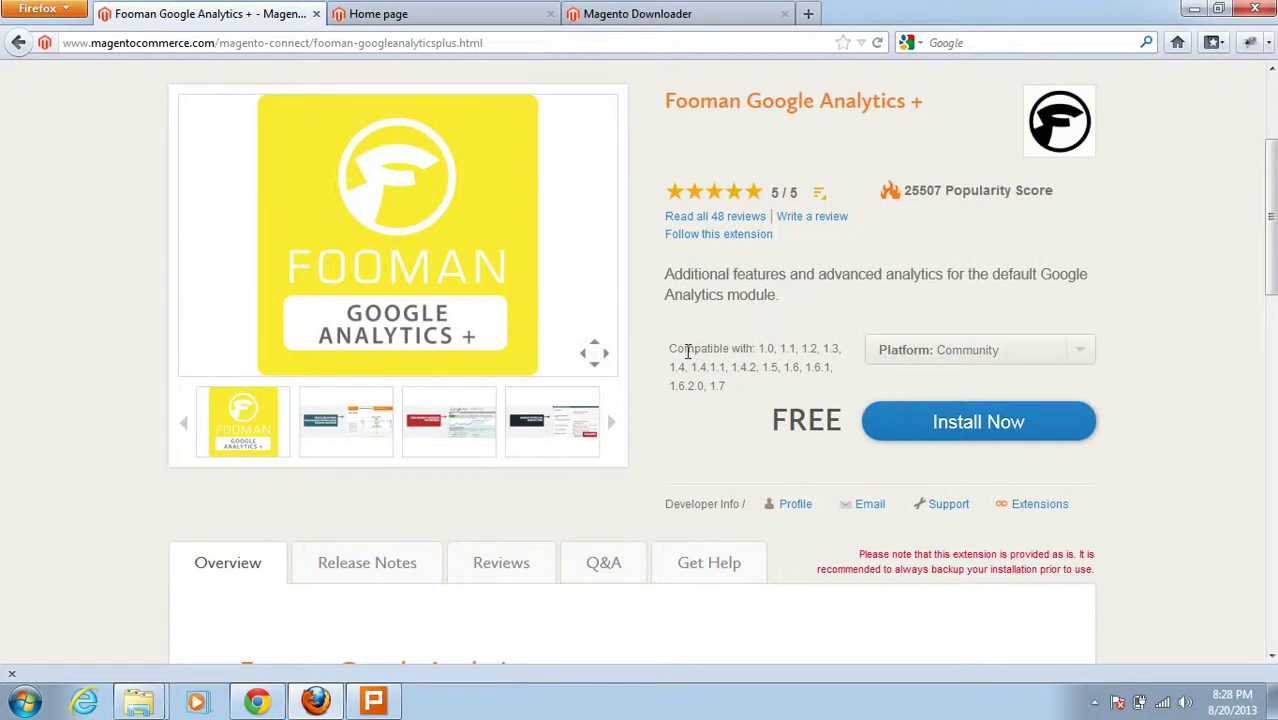
{"action": "left_click_drag", "start_coordinate": [687, 352], "coordinate": [724, 388]}
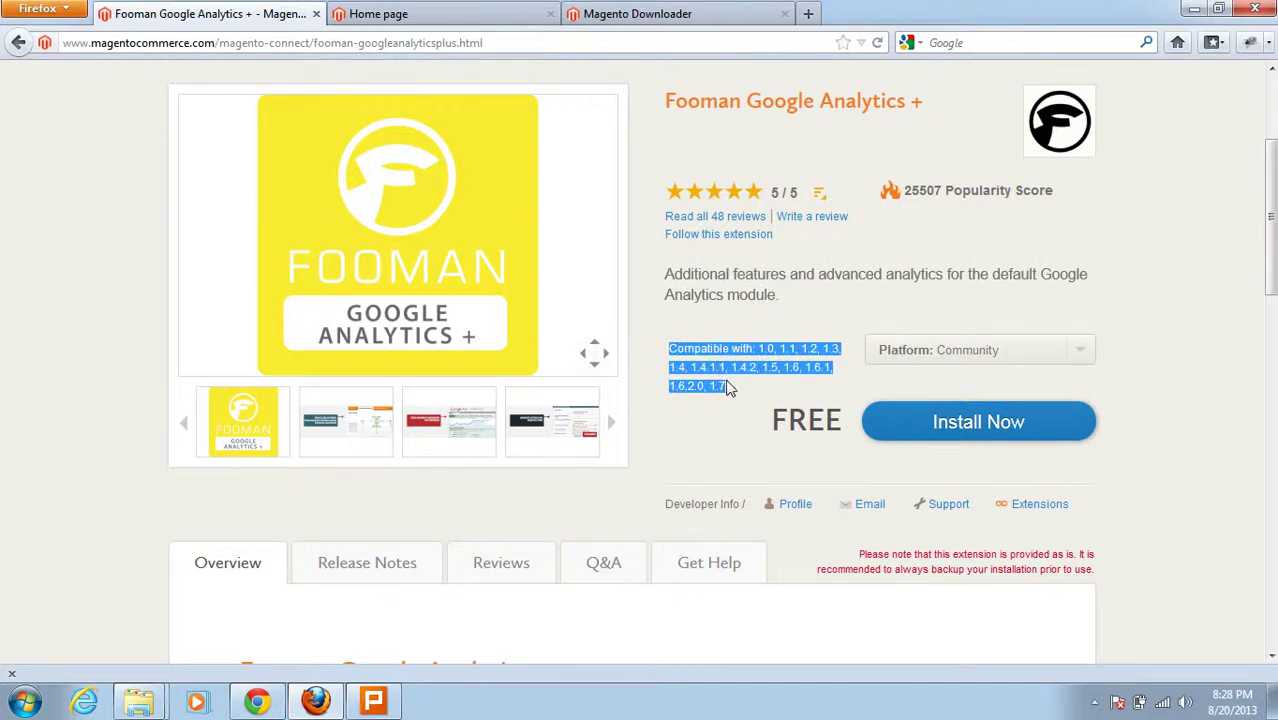
{"action": "left_click", "coordinate": [727, 388]}
{"action": "triple_click", "coordinate": [723, 387]}
{"action": "left_click", "coordinate": [703, 367]}
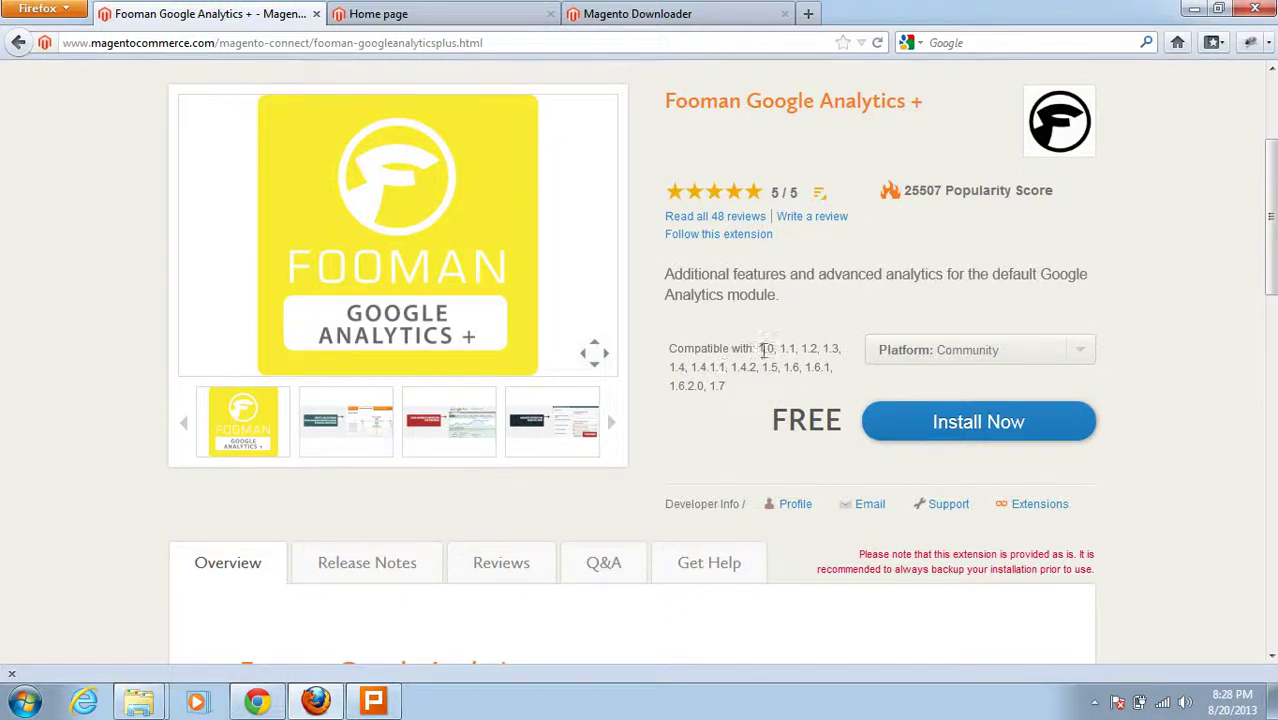
{"action": "left_click_drag", "start_coordinate": [761, 349], "coordinate": [735, 393]}
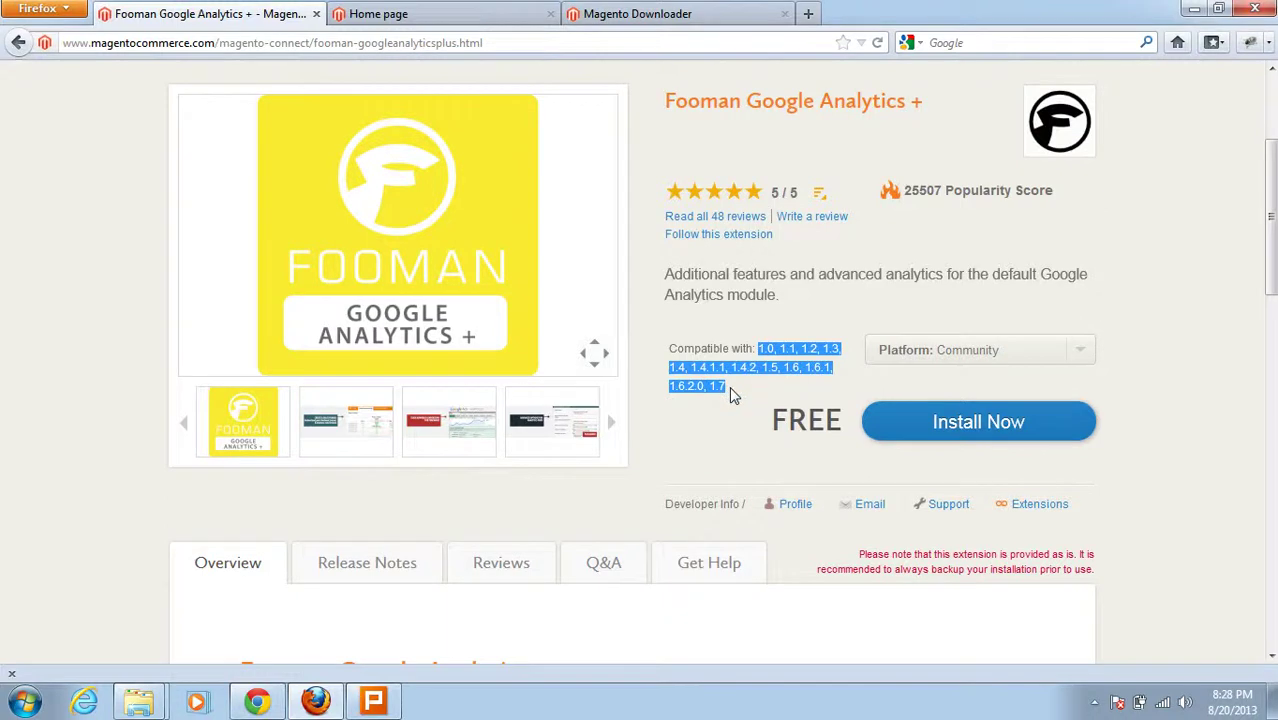
{"action": "left_click", "coordinate": [730, 387]}
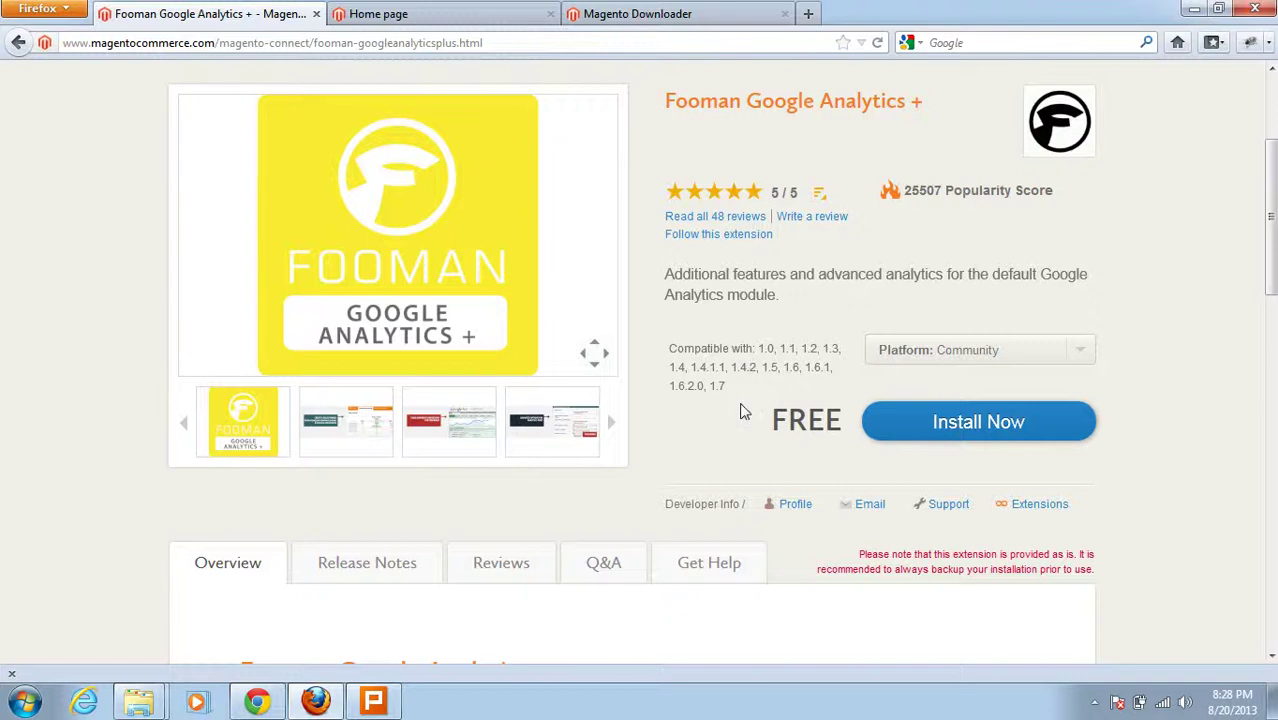
Look over the extension's release notes and its ratings and reviews.
{"action": "scroll", "coordinate": [768, 388], "scroll_direction": "down", "scroll_amount": 2}
{"action": "scroll", "coordinate": [766, 386], "scroll_direction": "up", "scroll_amount": 1}
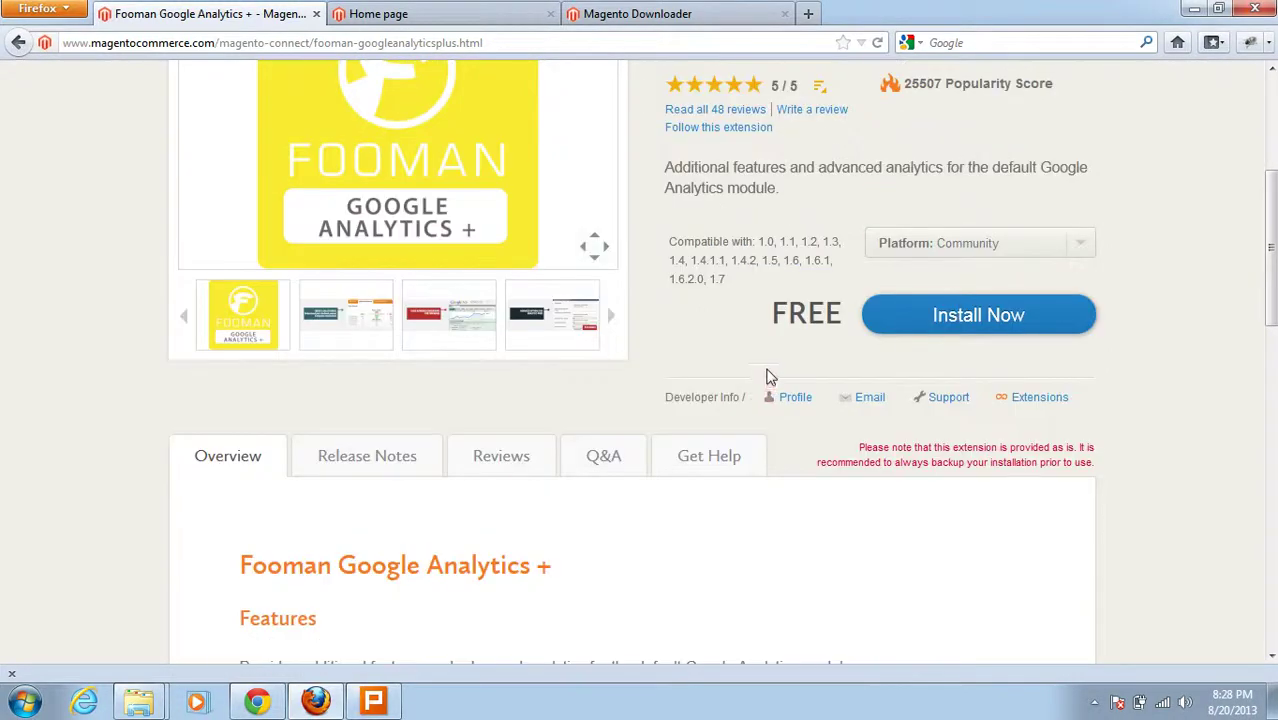
{"action": "scroll", "coordinate": [769, 375], "scroll_direction": "down", "scroll_amount": 1}
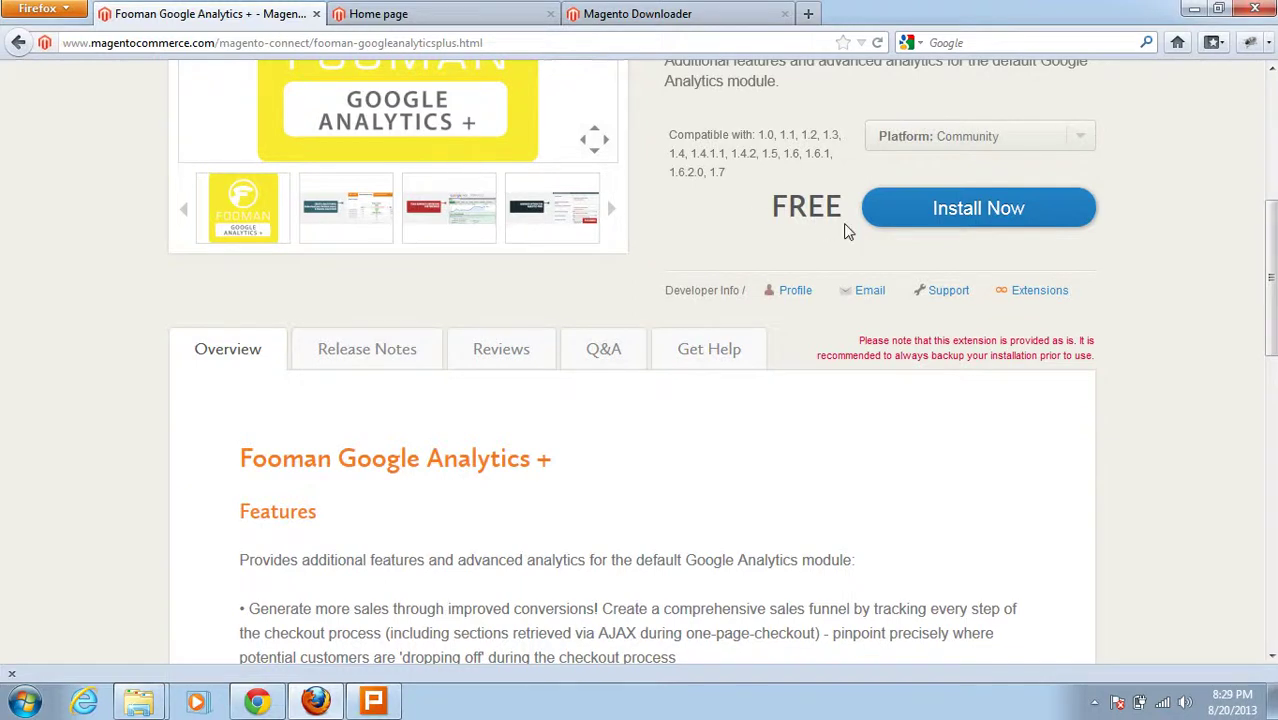
{"action": "scroll", "coordinate": [699, 371], "scroll_direction": "down", "scroll_amount": 2}
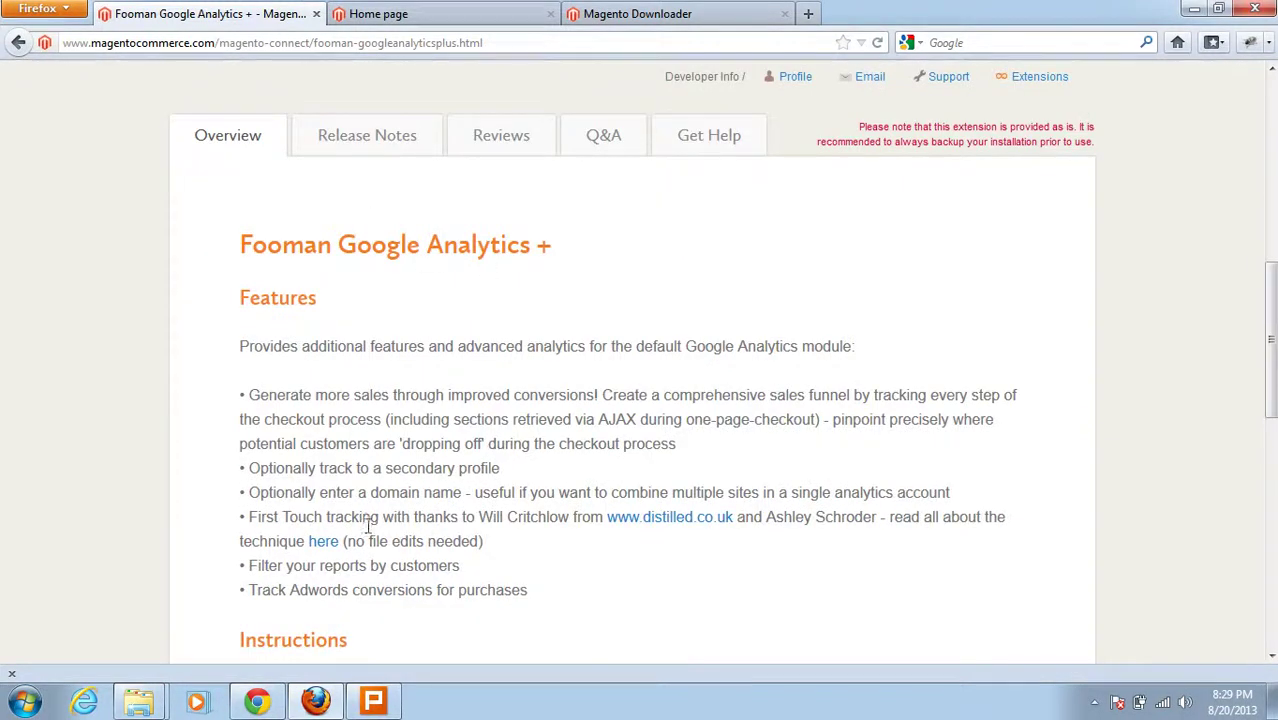
{"action": "left_click", "coordinate": [382, 150]}
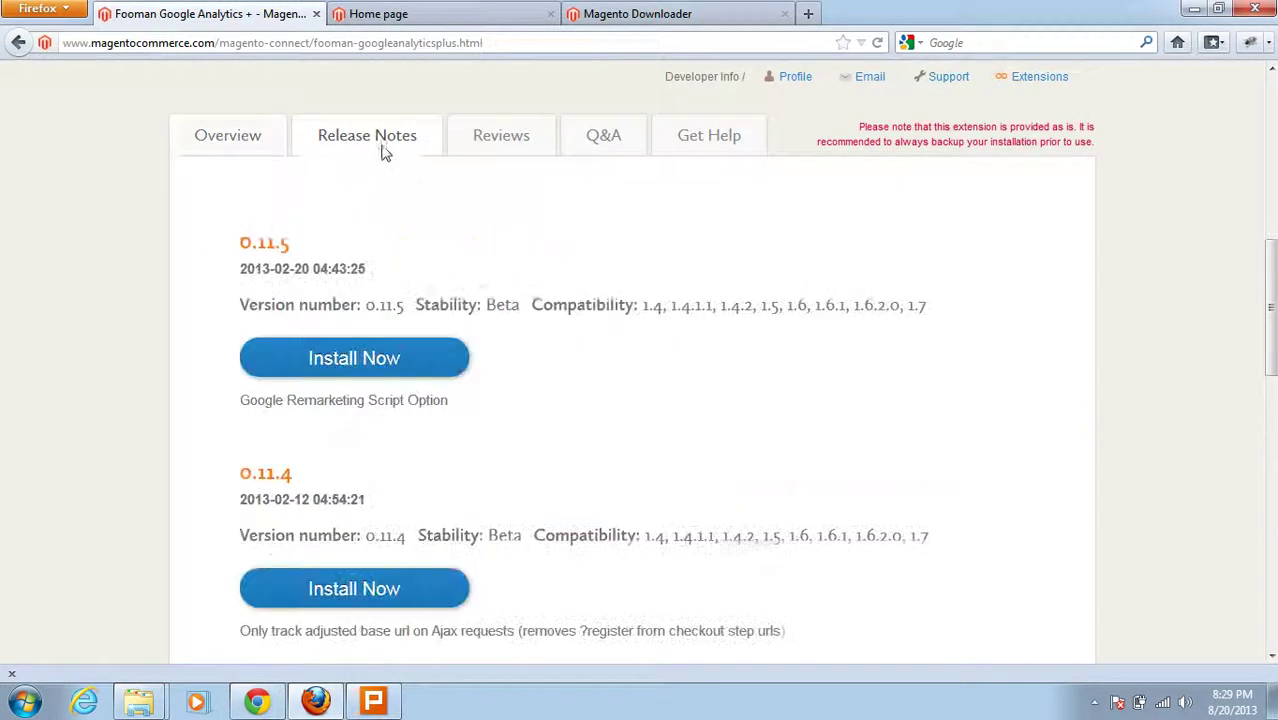
{"action": "left_click", "coordinate": [516, 150]}
{"action": "scroll", "coordinate": [561, 306], "scroll_direction": "down", "scroll_amount": 1}
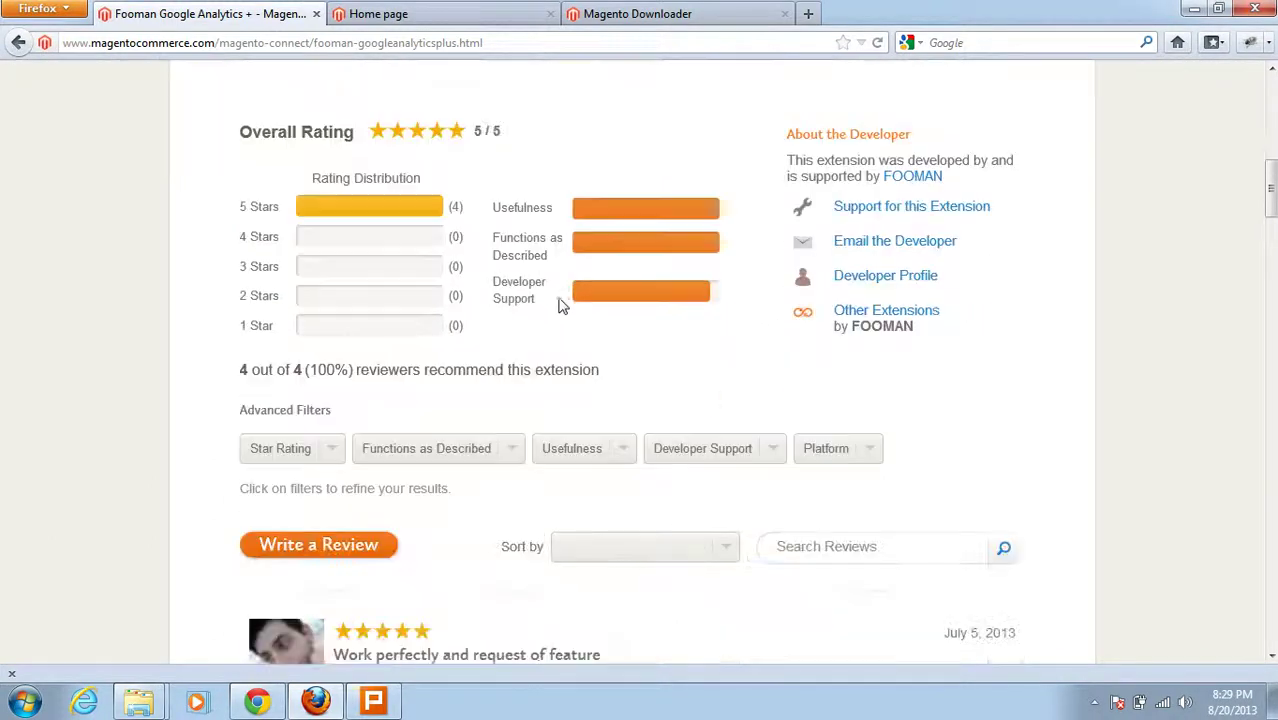
{"action": "scroll", "coordinate": [513, 290], "scroll_direction": "up", "scroll_amount": 1}
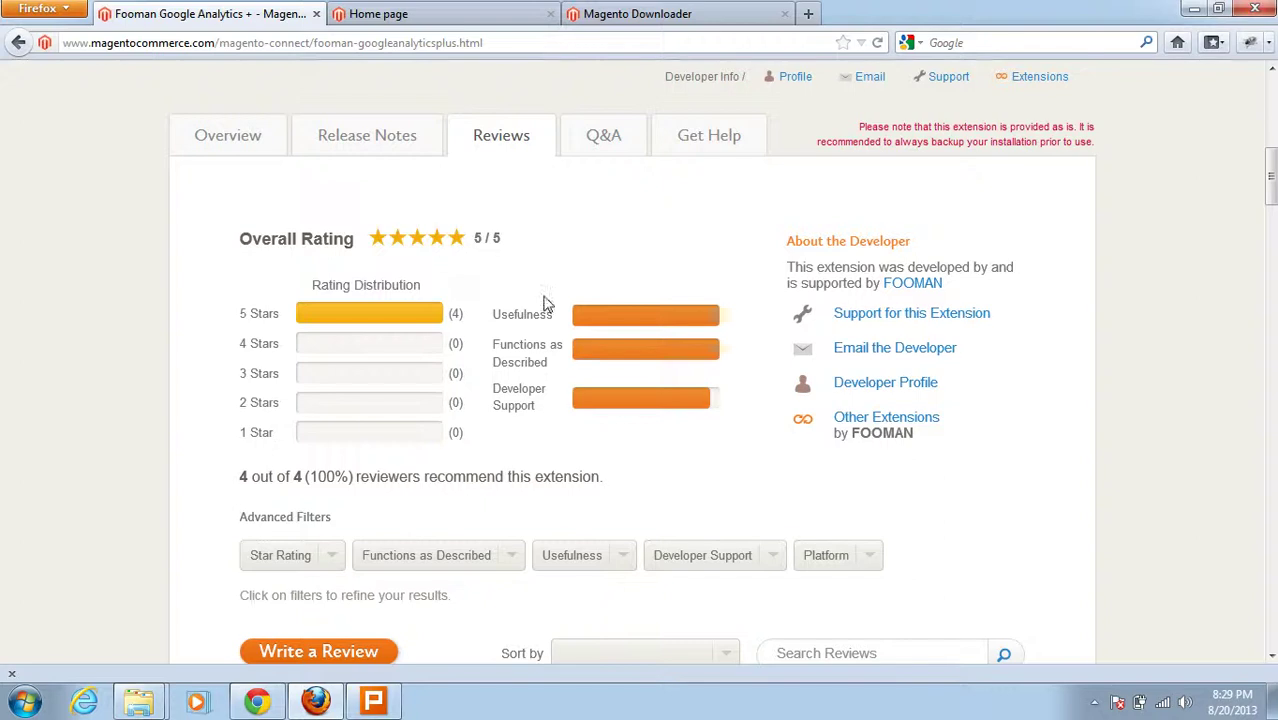
{"action": "scroll", "coordinate": [525, 308], "scroll_direction": "up", "scroll_amount": 3}
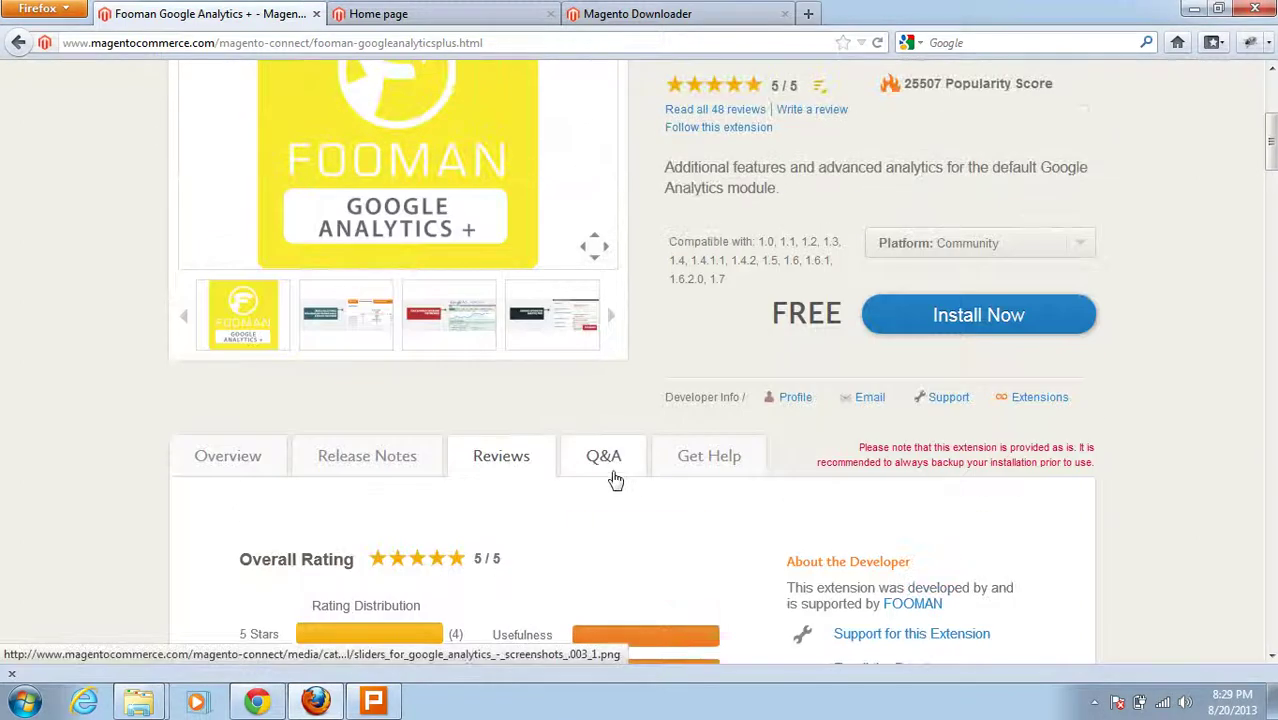
Browse the extension's Q&A questions and answers.
{"action": "left_click", "coordinate": [603, 458]}
{"action": "scroll", "coordinate": [471, 365], "scroll_direction": "down", "scroll_amount": 4}
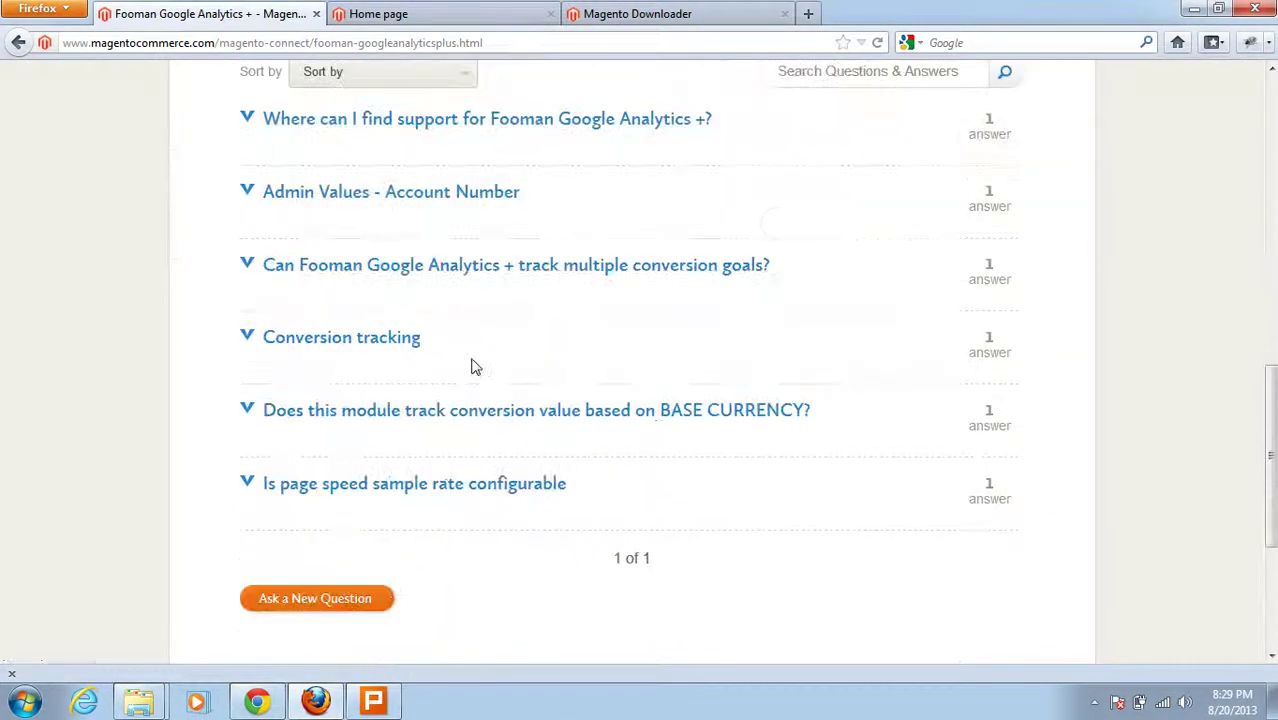
{"action": "scroll", "coordinate": [476, 368], "scroll_direction": "up", "scroll_amount": 5}
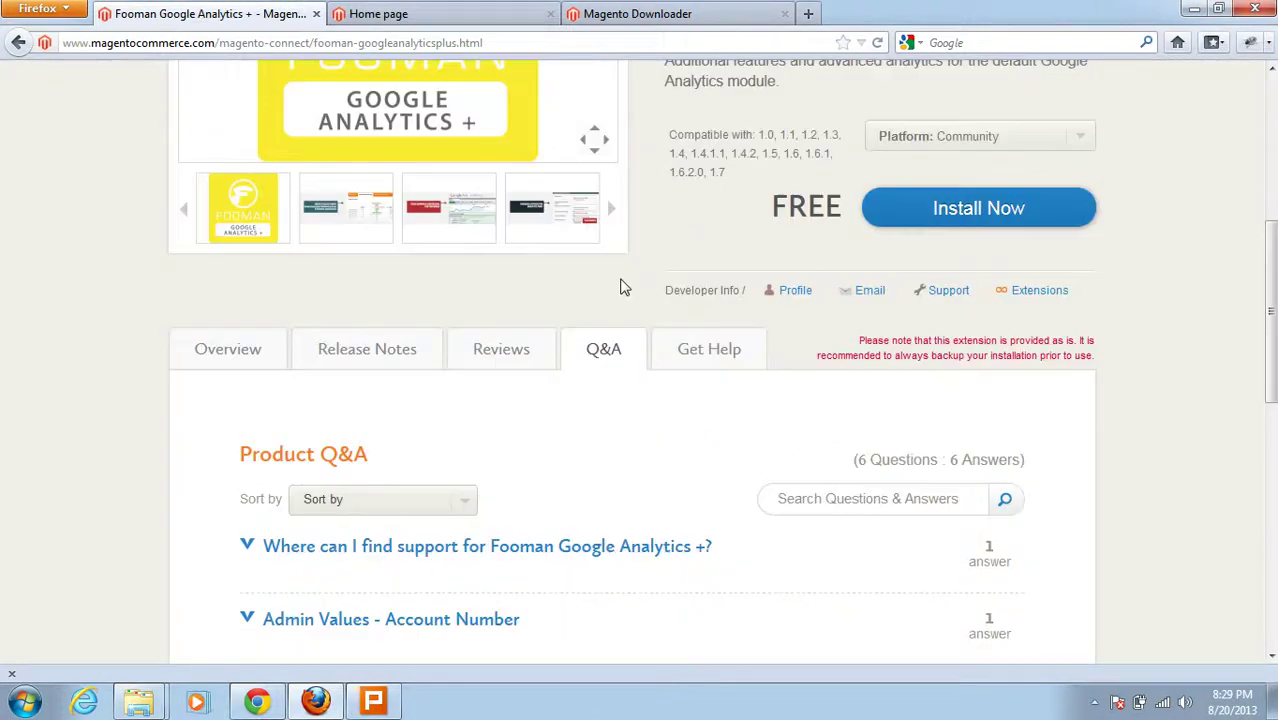
Read the Get Help support information, then start the install to get the extension key.
{"action": "left_click", "coordinate": [697, 356]}
{"action": "scroll", "coordinate": [712, 390], "scroll_direction": "down", "scroll_amount": 2}
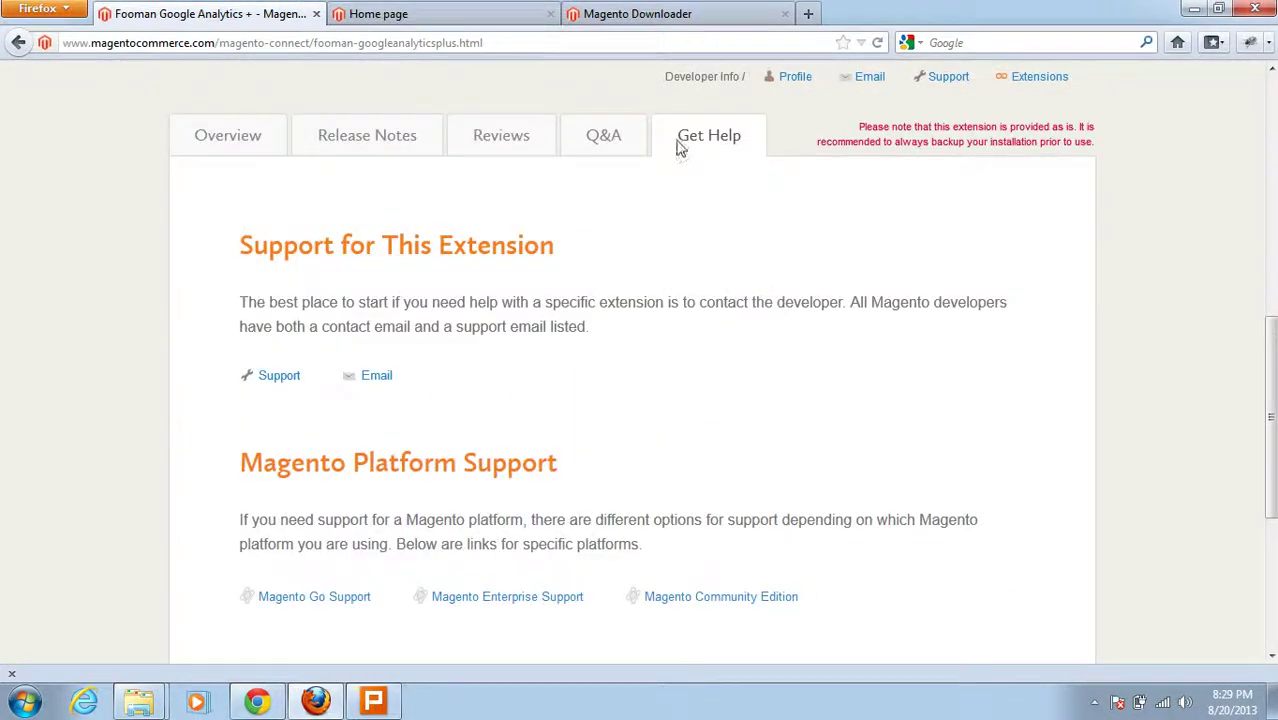
{"action": "scroll", "coordinate": [645, 260], "scroll_direction": "down", "scroll_amount": 2}
{"action": "scroll", "coordinate": [634, 295], "scroll_direction": "up", "scroll_amount": 1}
{"action": "scroll", "coordinate": [620, 310], "scroll_direction": "up", "scroll_amount": 1}
{"action": "scroll", "coordinate": [597, 327], "scroll_direction": "down", "scroll_amount": 1}
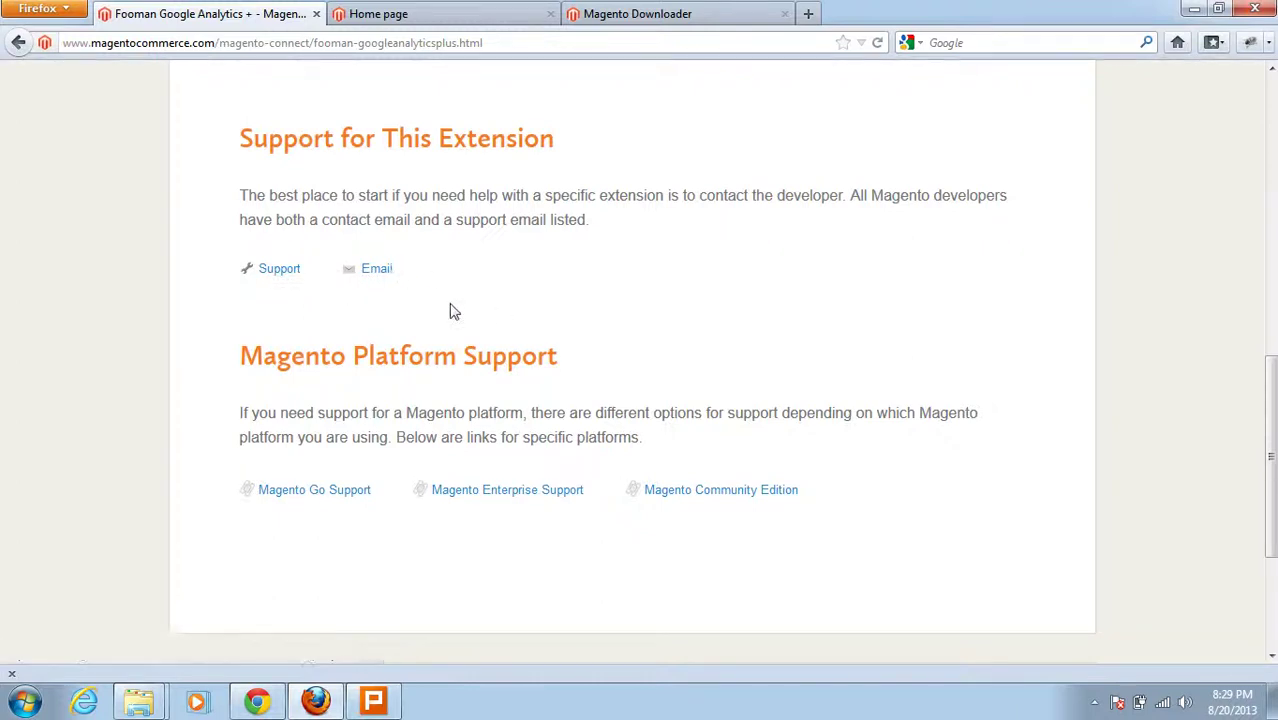
{"action": "scroll", "coordinate": [530, 318], "scroll_direction": "up", "scroll_amount": 10}
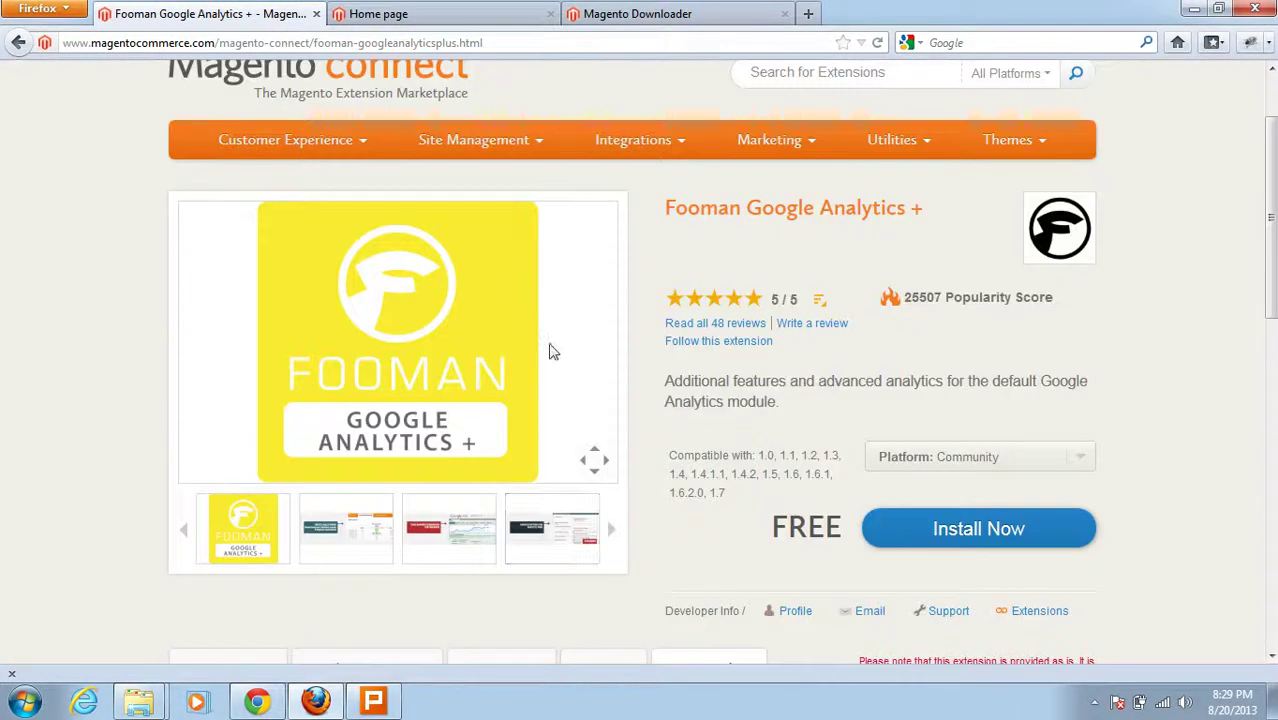
{"action": "scroll", "coordinate": [676, 364], "scroll_direction": "up", "scroll_amount": 2}
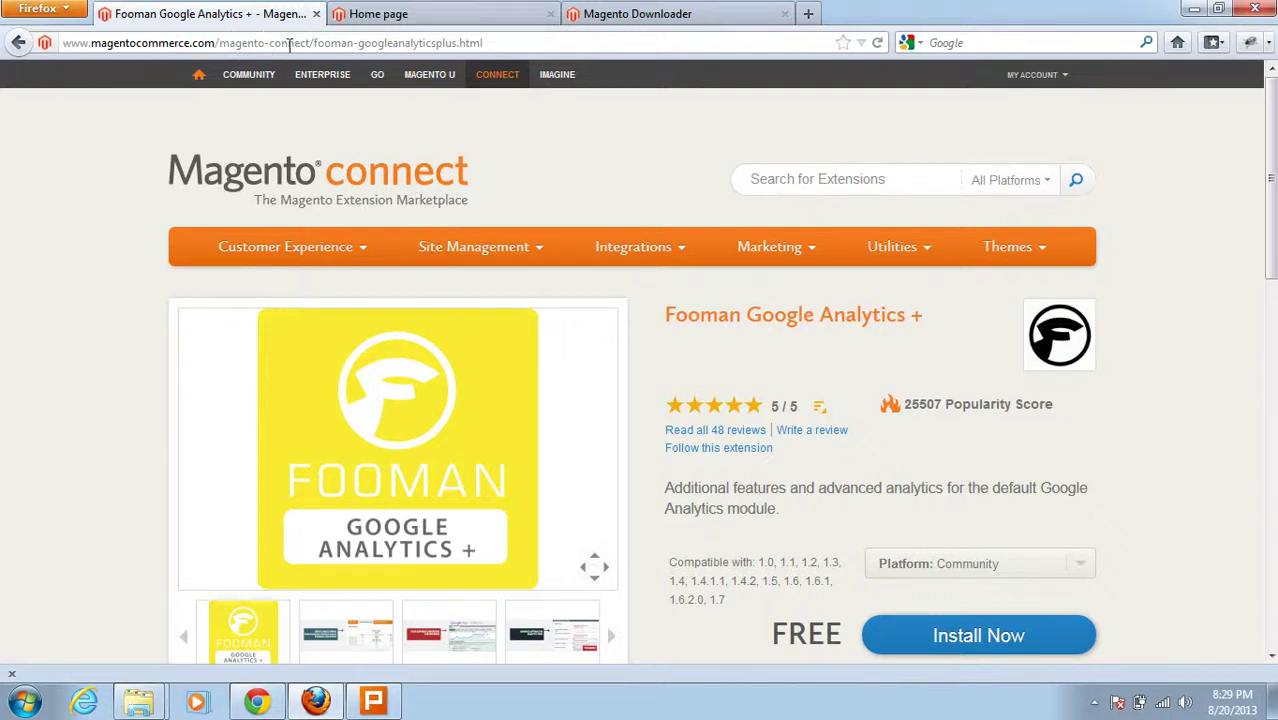
{"action": "scroll", "coordinate": [1093, 165], "scroll_direction": "down", "scroll_amount": 5}
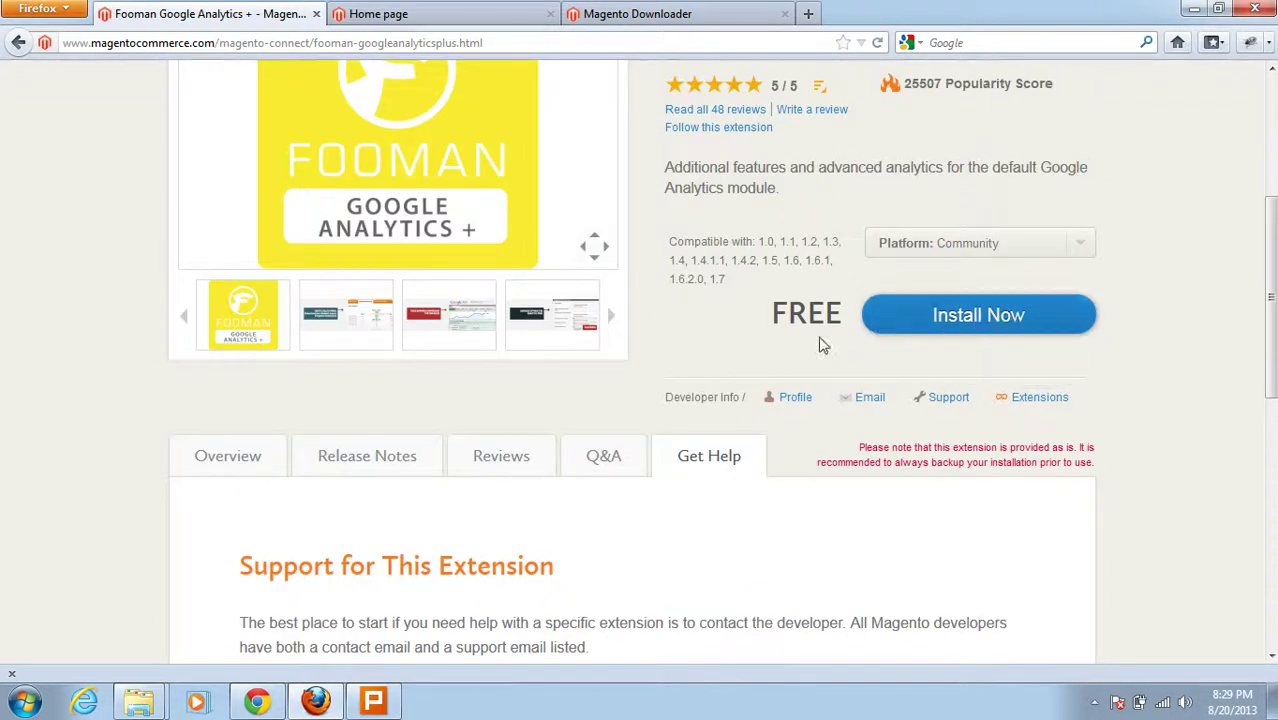
{"action": "left_click", "coordinate": [977, 318]}
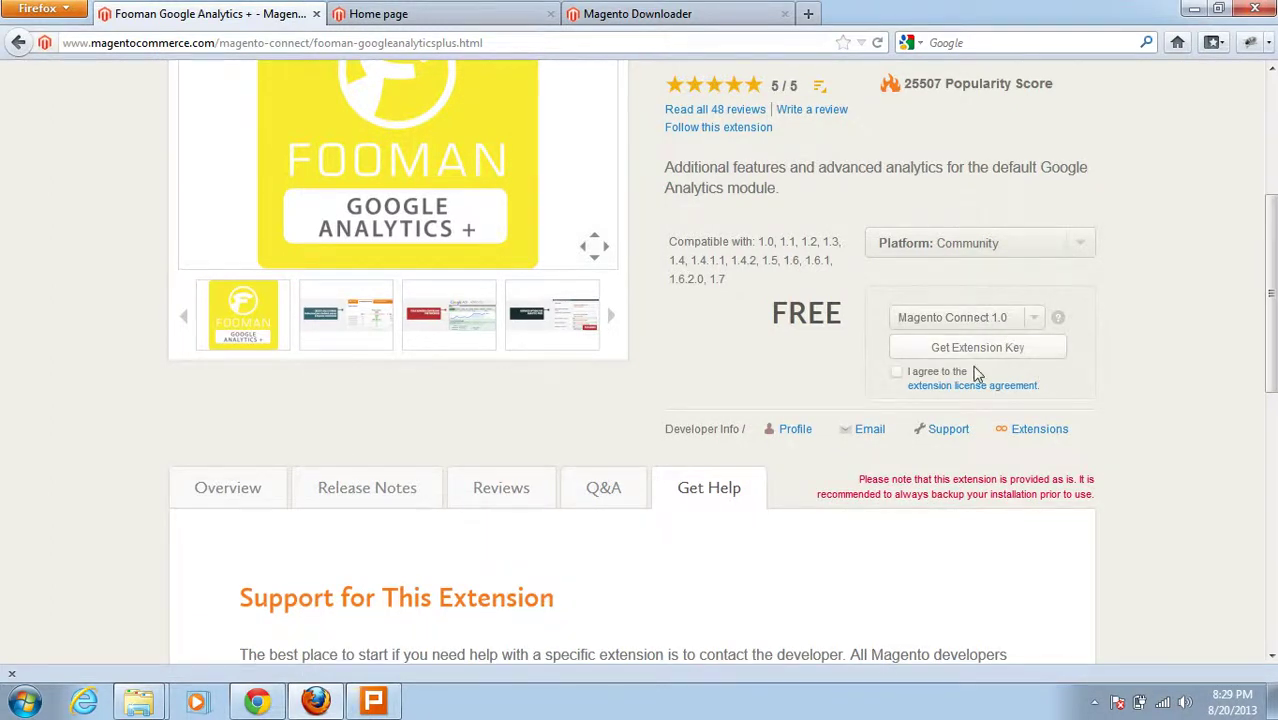
Choose Magento Connect 2.0, agree to the license, and get the extension key.
{"action": "left_click", "coordinate": [992, 330]}
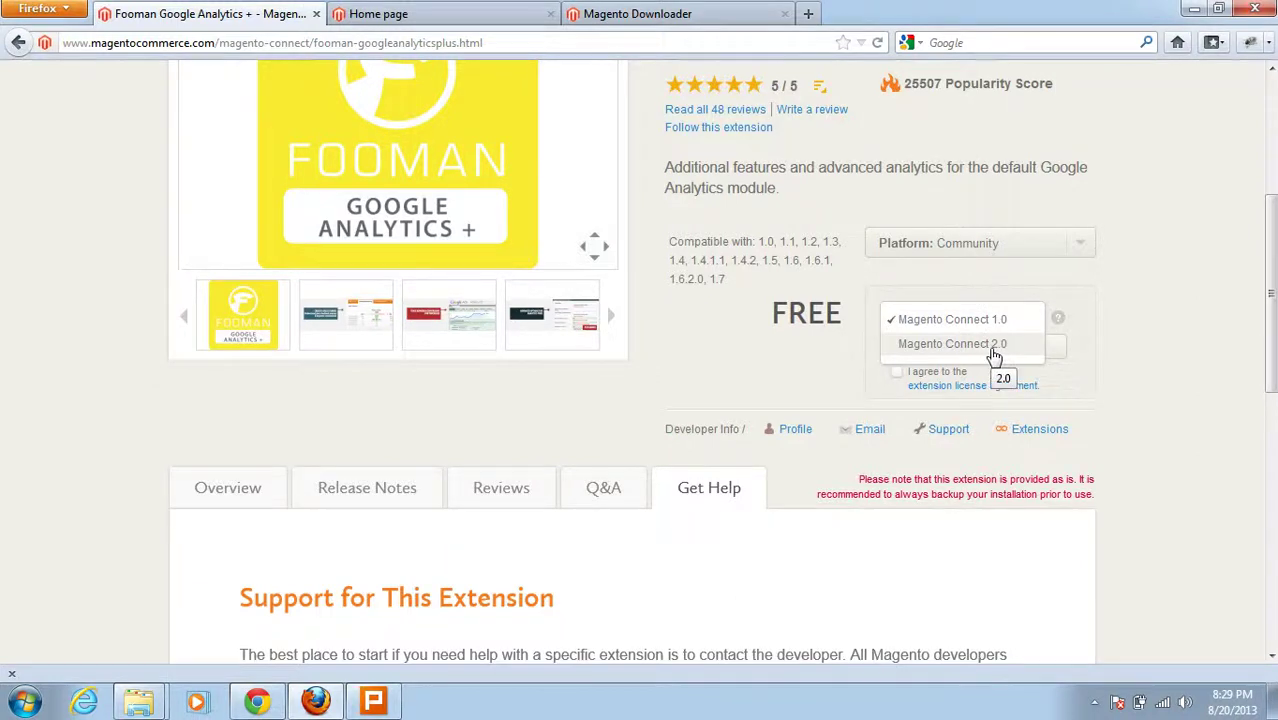
{"action": "left_click", "coordinate": [993, 344]}
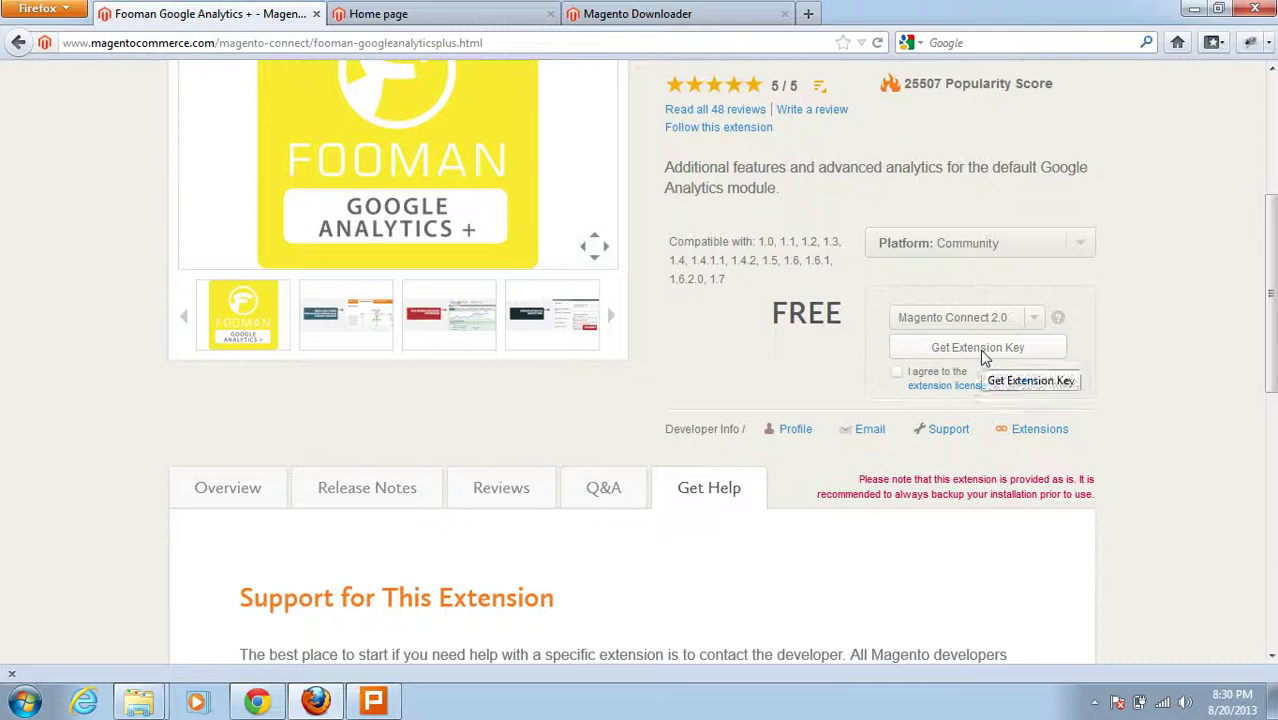
{"action": "left_click", "coordinate": [981, 352]}
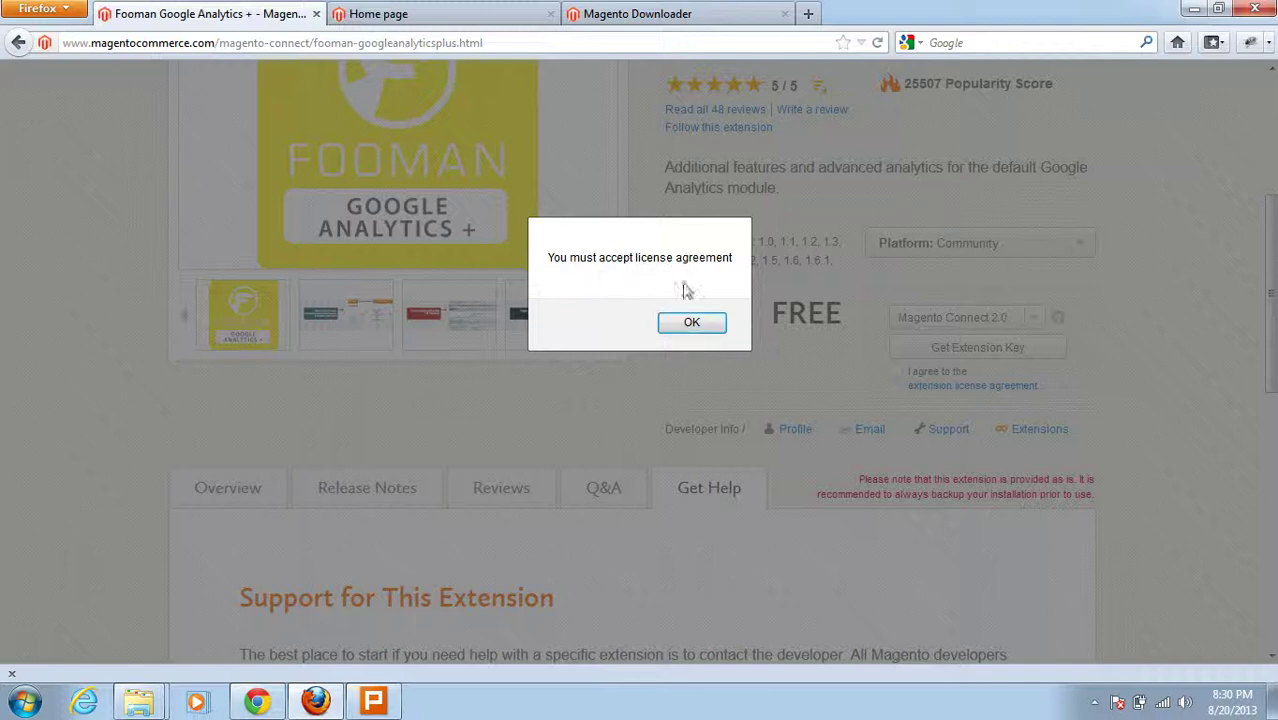
{"action": "left_click", "coordinate": [690, 326]}
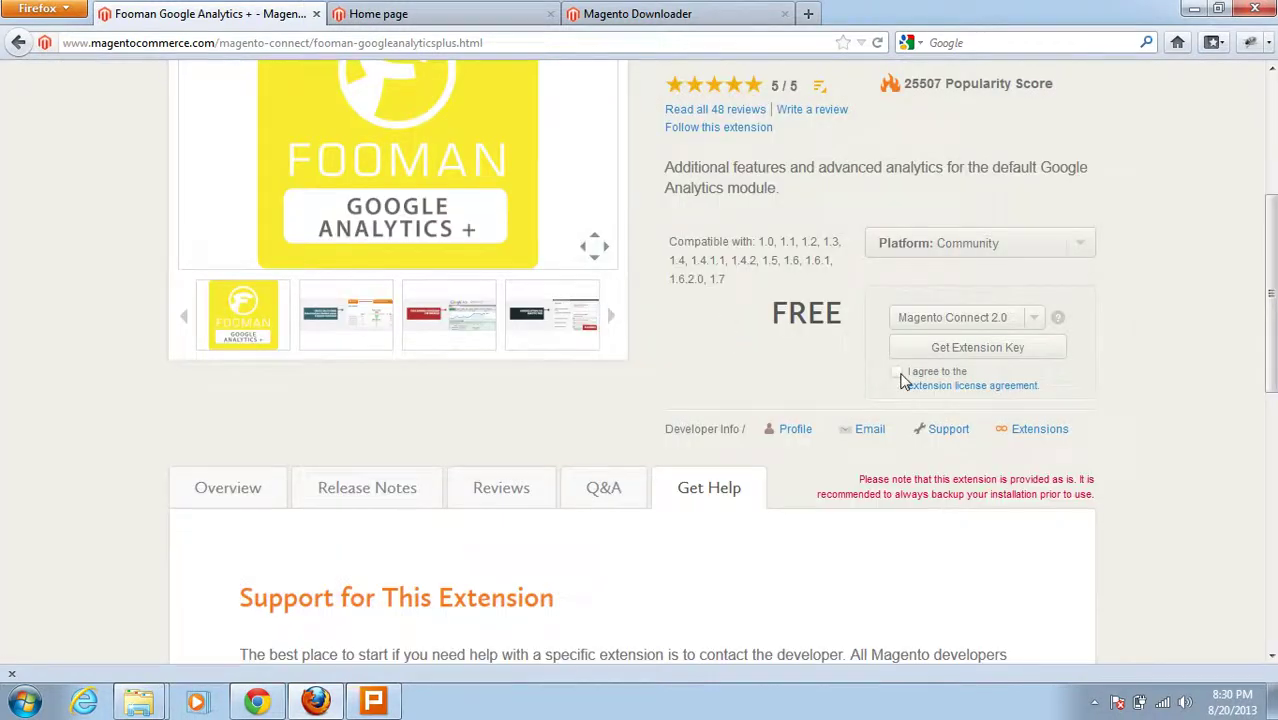
{"action": "left_click", "coordinate": [899, 374]}
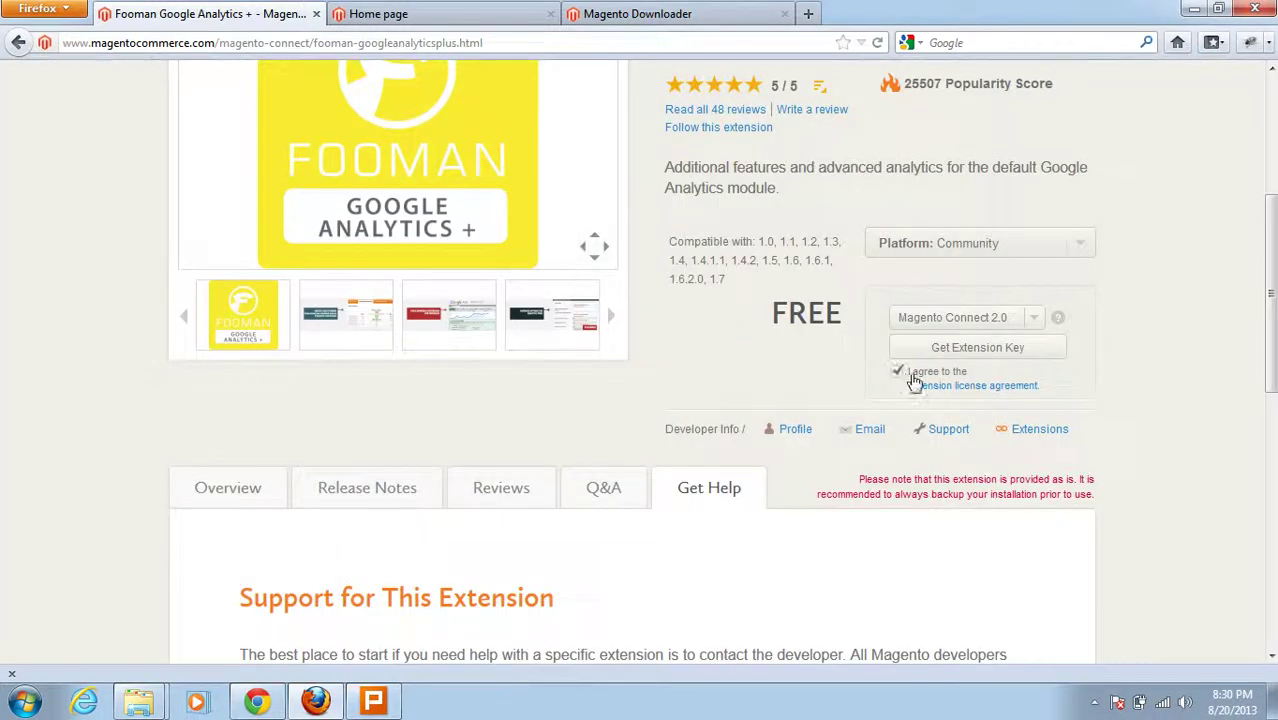
{"action": "left_click", "coordinate": [966, 352]}
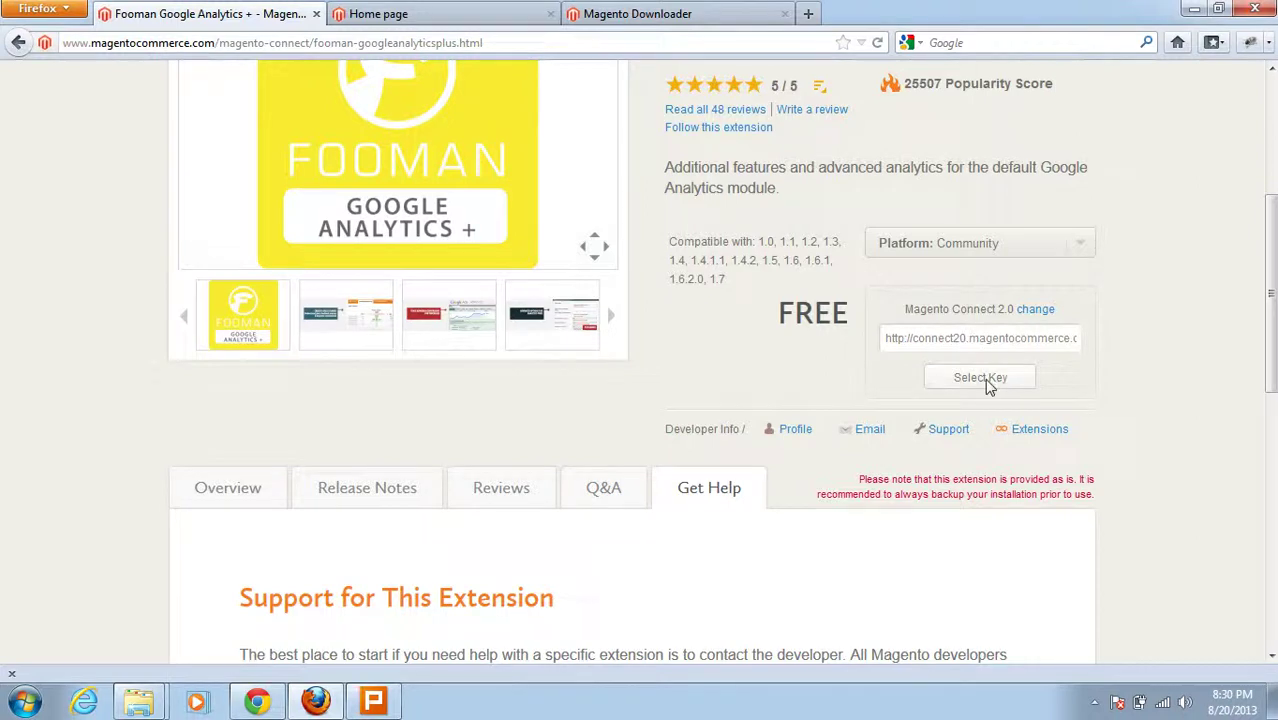
Select the full extension key for copying.
{"action": "left_click_drag", "start_coordinate": [950, 337], "coordinate": [1076, 362]}
{"action": "left_click", "coordinate": [1056, 345]}
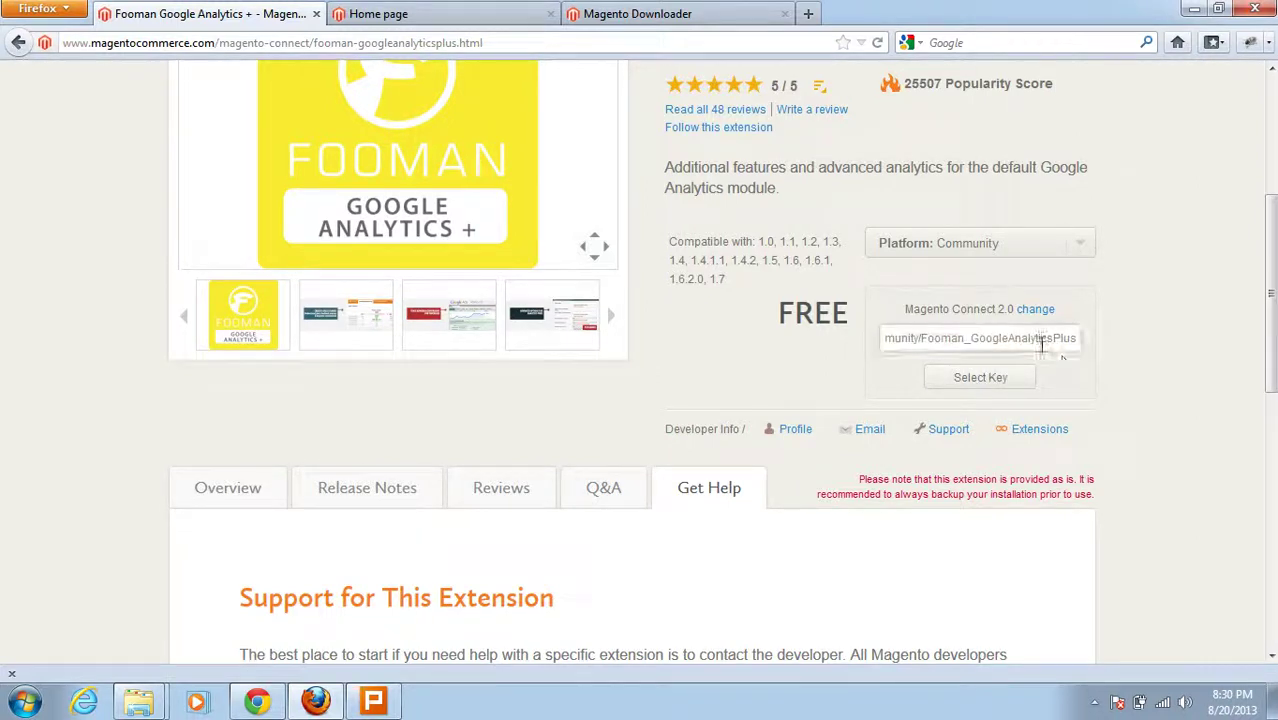
{"action": "left_click", "coordinate": [996, 384]}
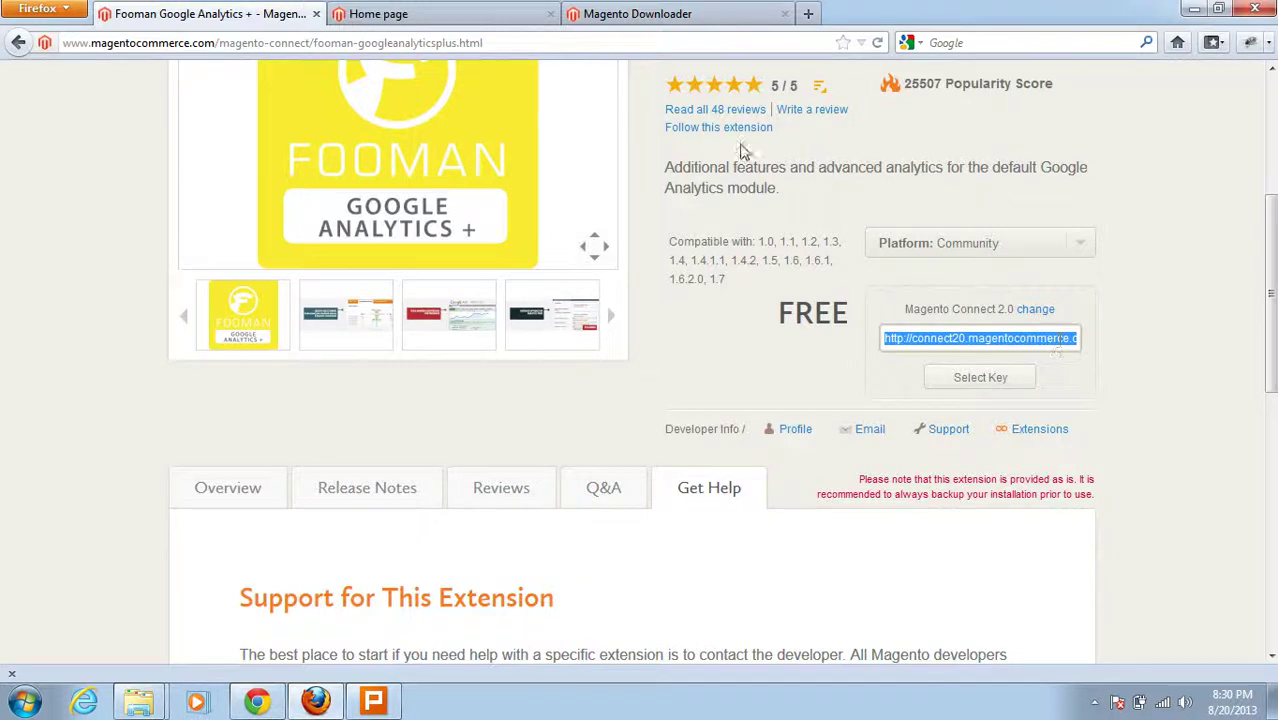
{"action": "left_click", "coordinate": [607, 24]}
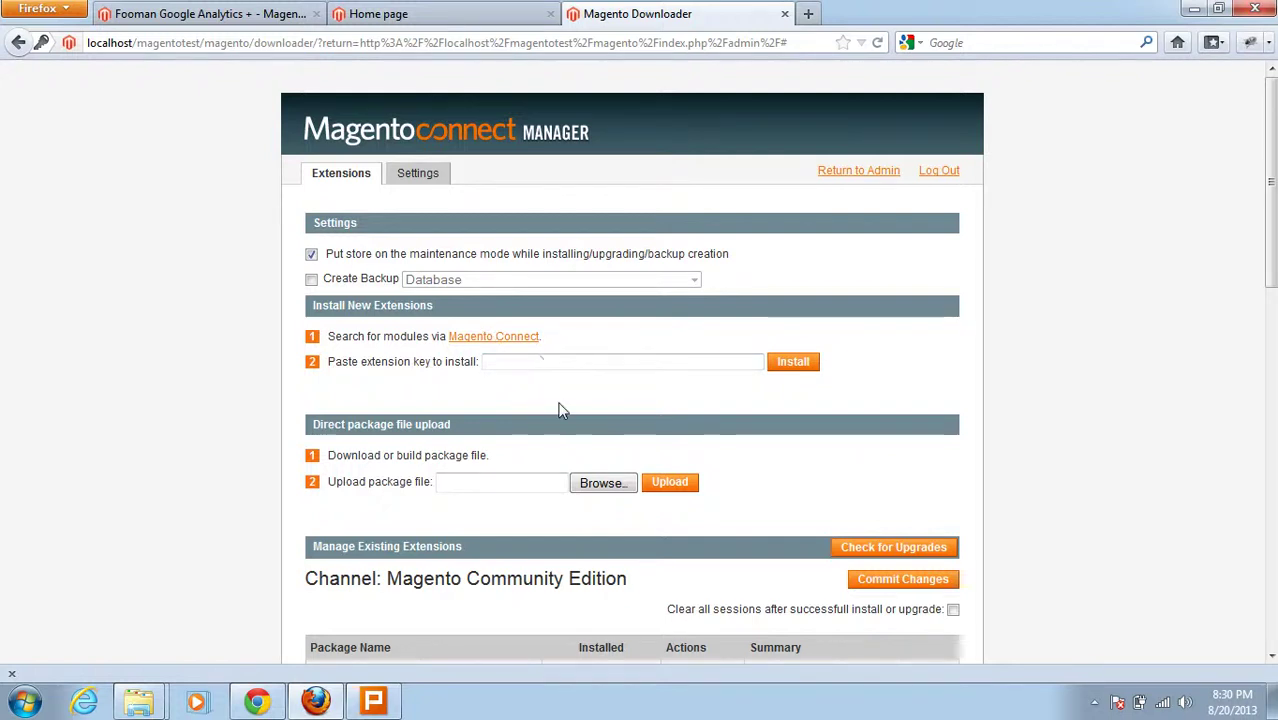
Paste the Fooman_GoogleAnalyticsPlus key into the install field and install, getting the 'beta' stability error.
{"action": "scroll", "coordinate": [565, 362], "scroll_direction": "down", "scroll_amount": 2}
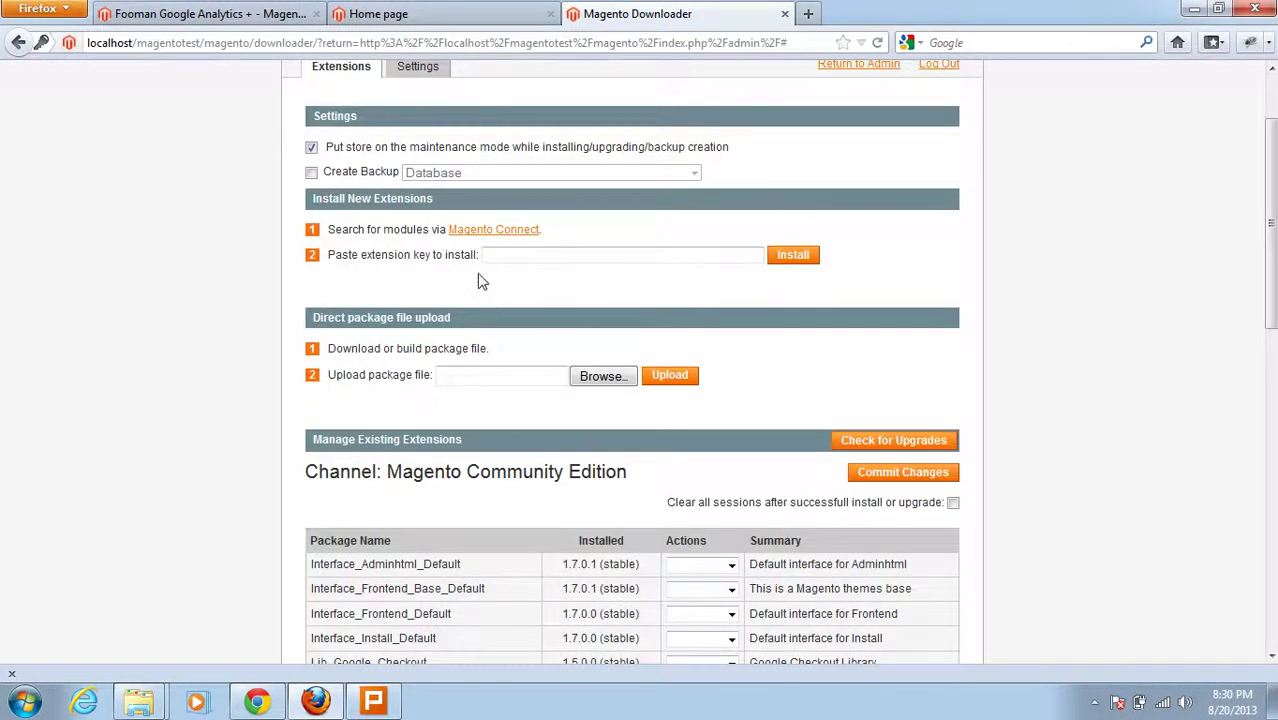
{"action": "scroll", "coordinate": [385, 288], "scroll_direction": "up", "scroll_amount": 2}
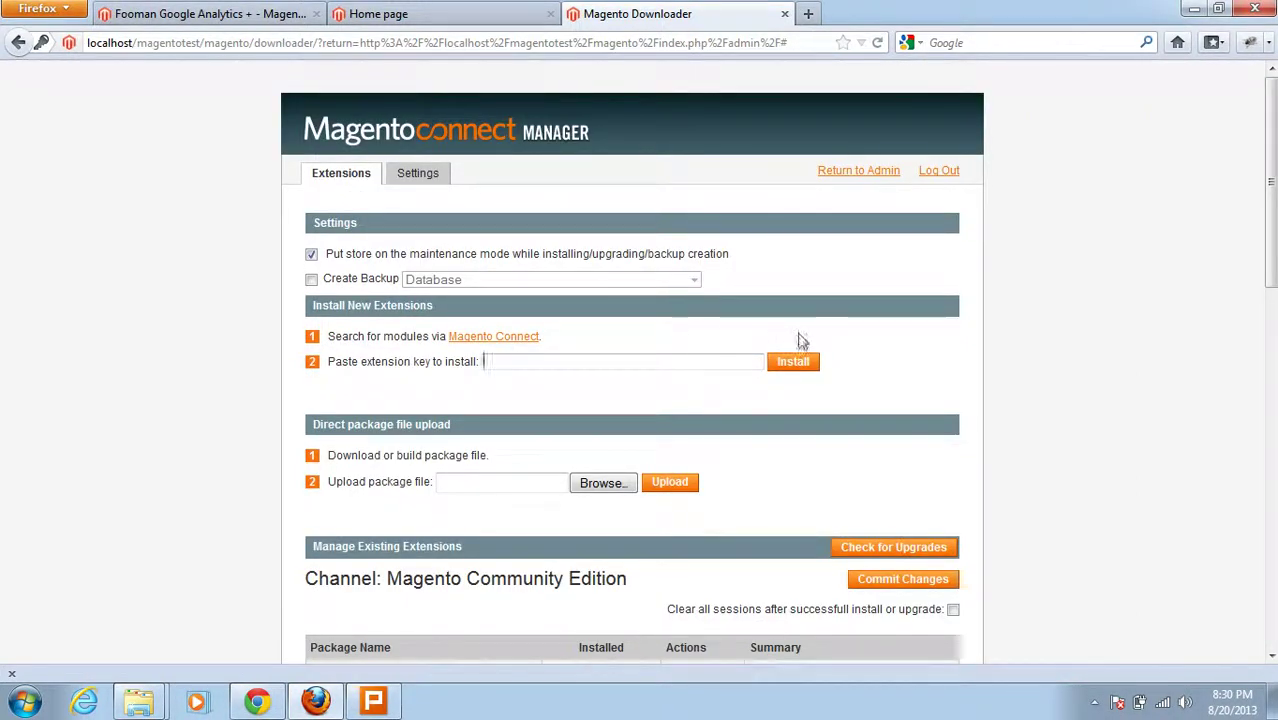
{"action": "key", "text": "ctrl+v"}
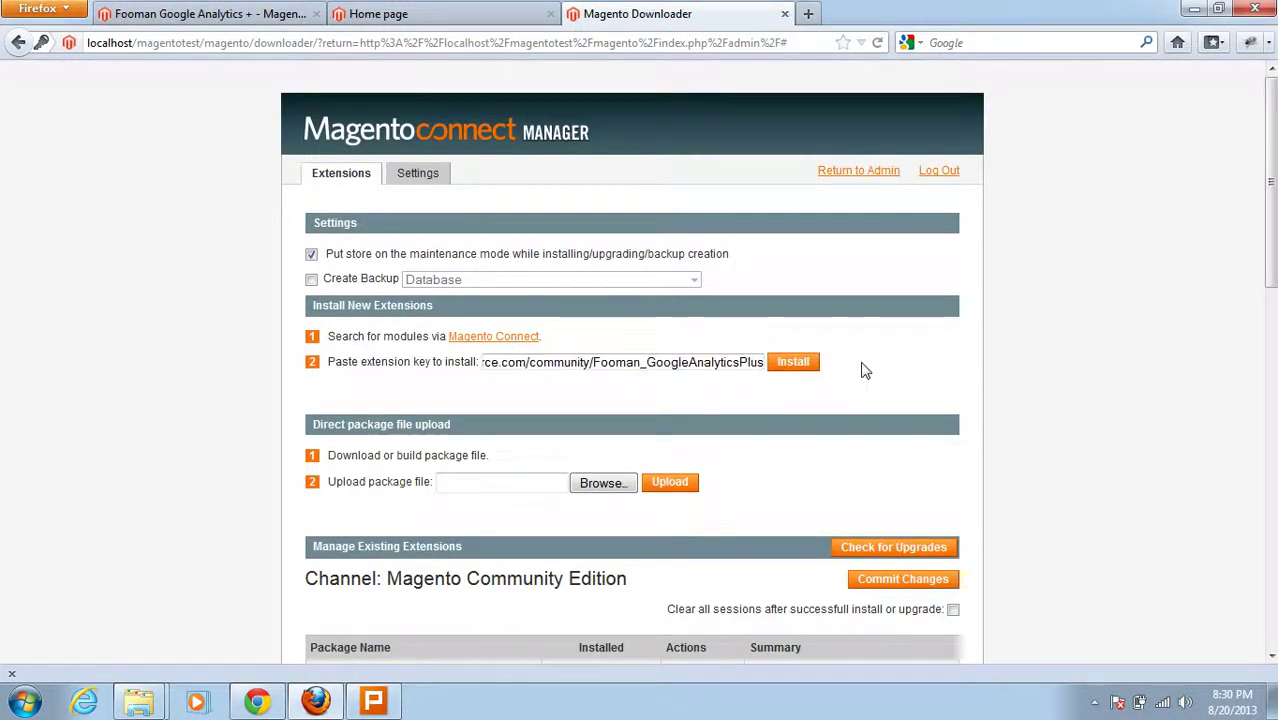
{"action": "scroll", "coordinate": [862, 368], "scroll_direction": "down", "scroll_amount": 4}
{"action": "scroll", "coordinate": [862, 368], "scroll_direction": "up", "scroll_amount": 4}
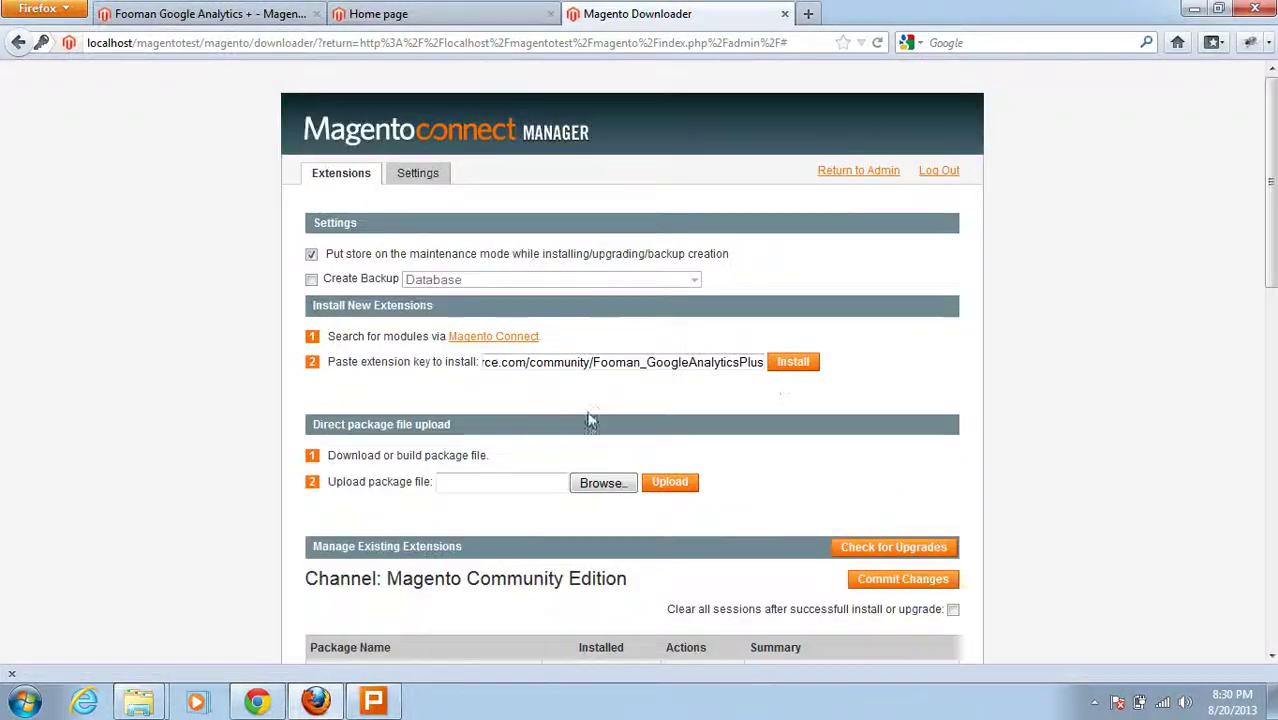
{"action": "left_click", "coordinate": [793, 364]}
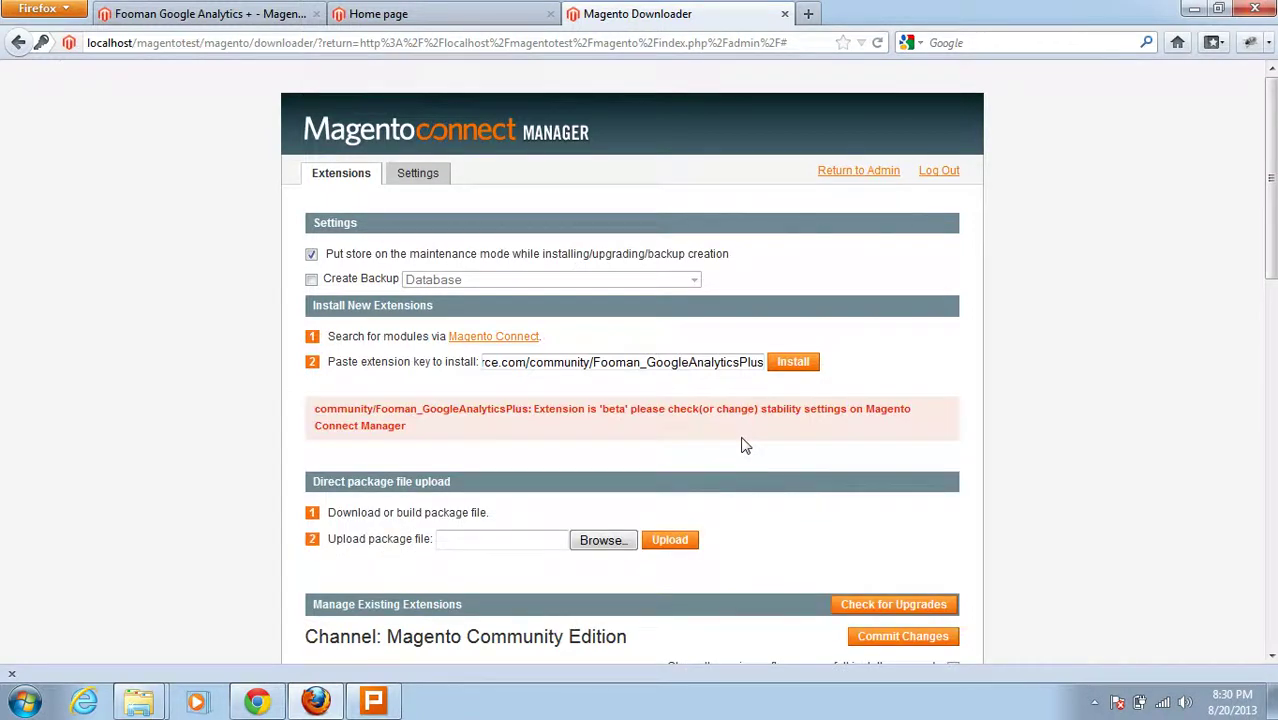
{"action": "left_click", "coordinate": [578, 365]}
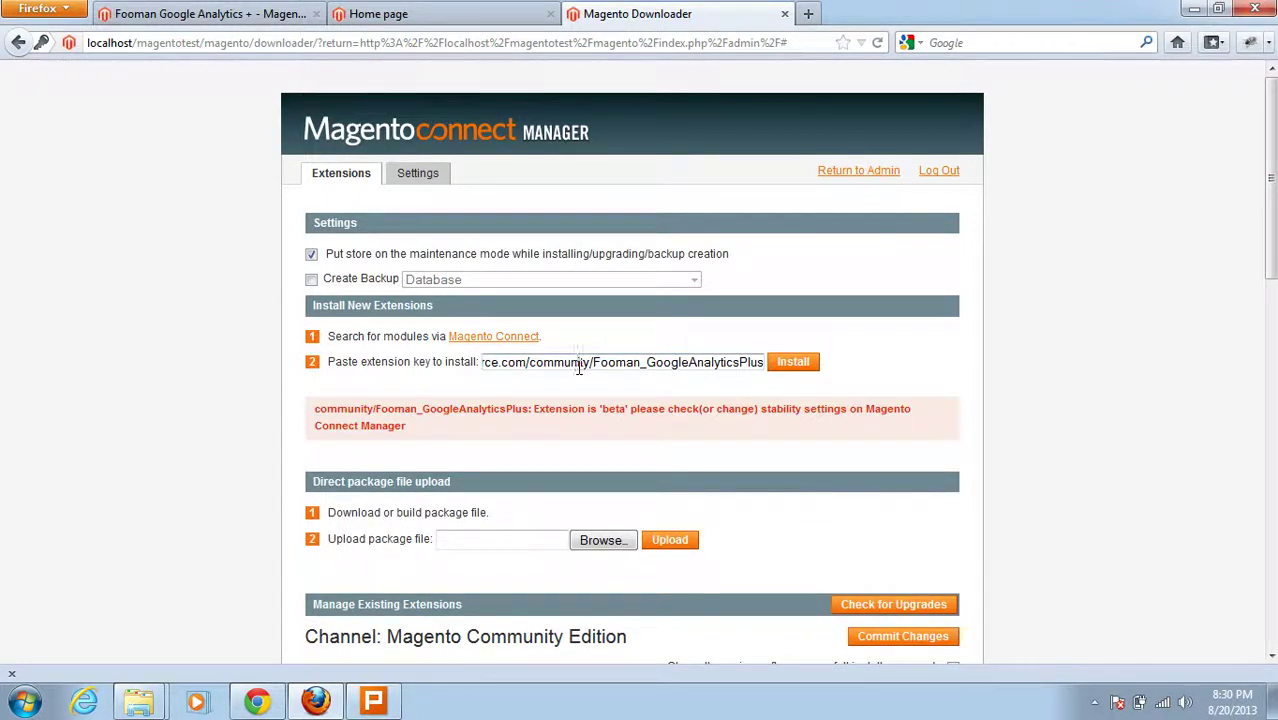
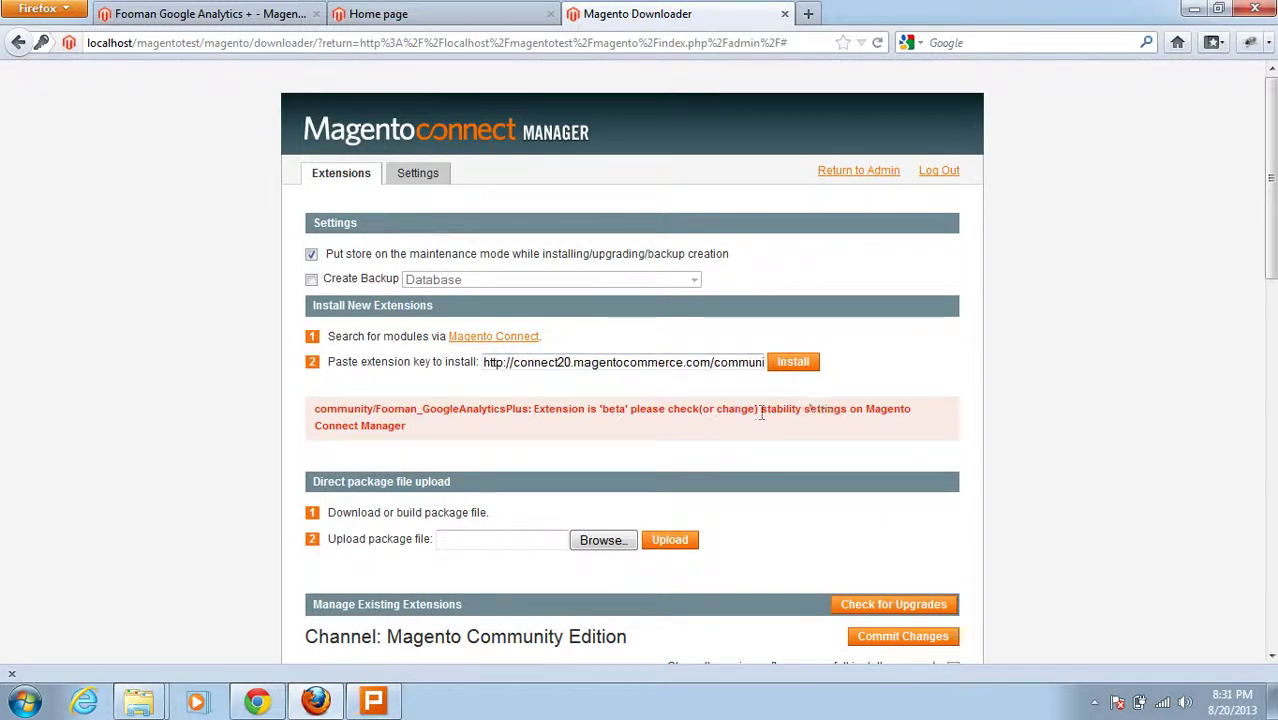
Highlight the beta stability warning in the error message, then go to the Settings page.
{"action": "double_click", "coordinate": [362, 412]}
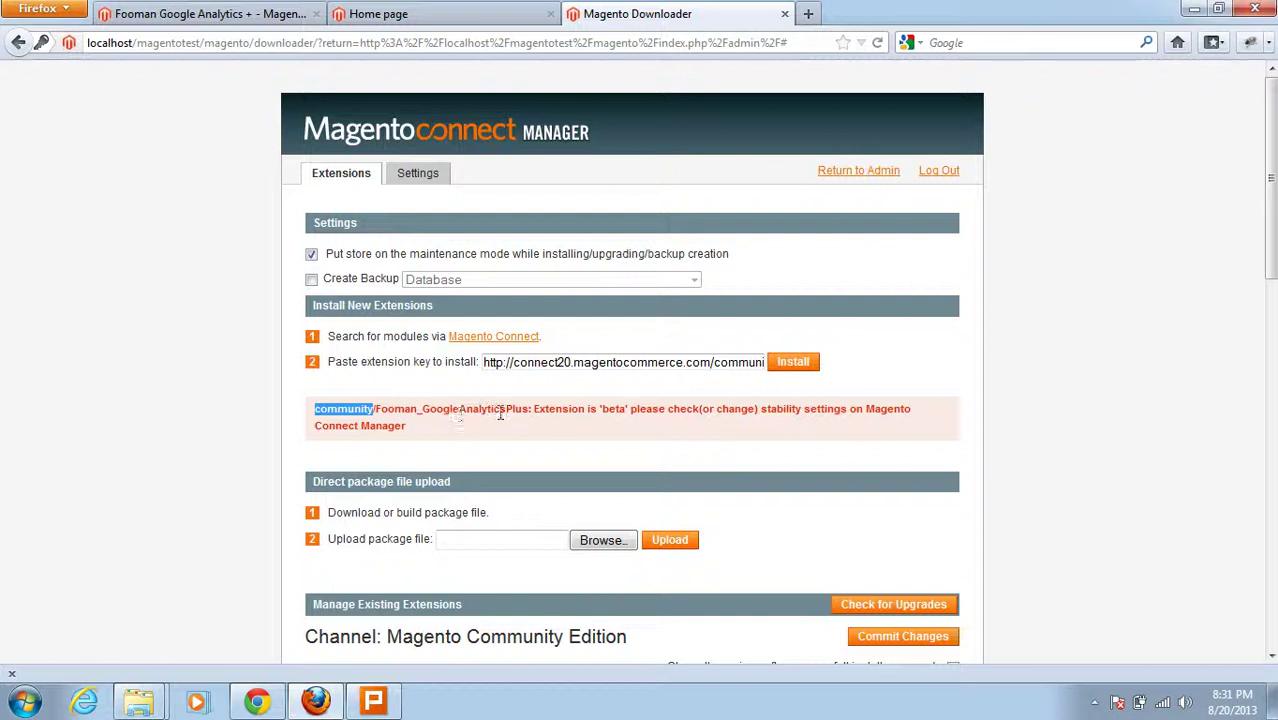
{"action": "left_click_drag", "start_coordinate": [549, 410], "coordinate": [418, 443]}
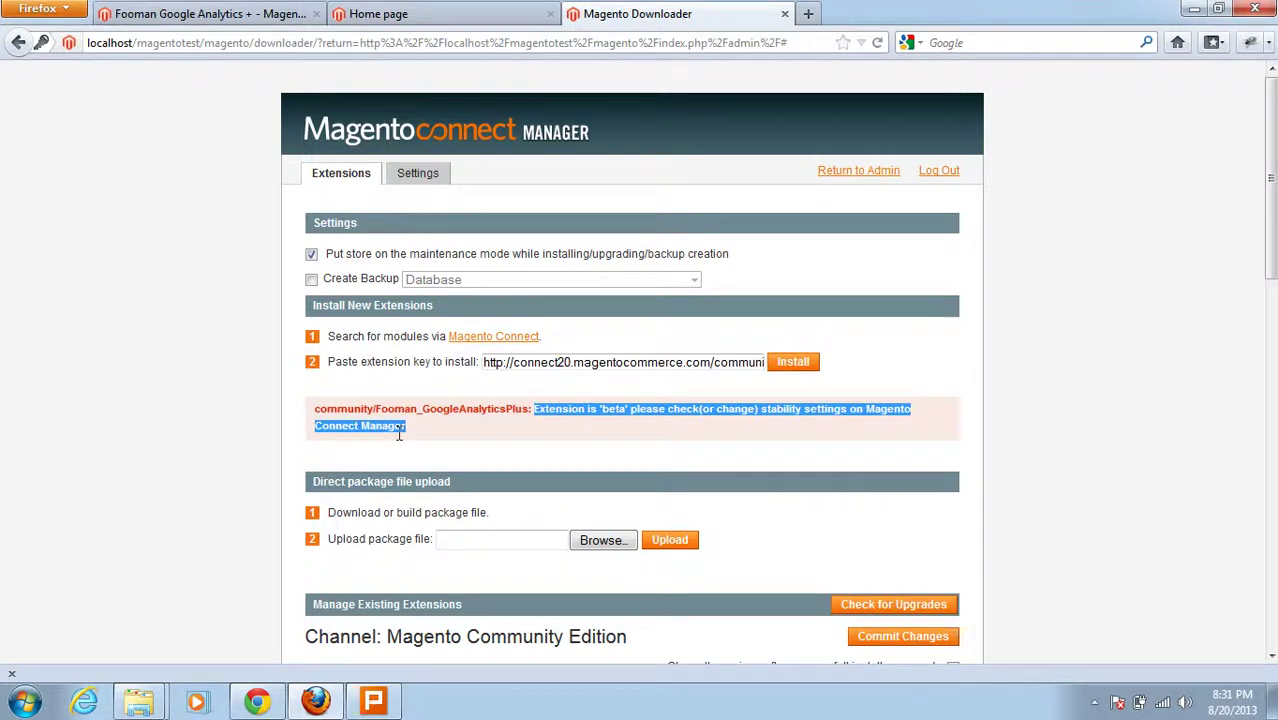
{"action": "left_click", "coordinate": [399, 432]}
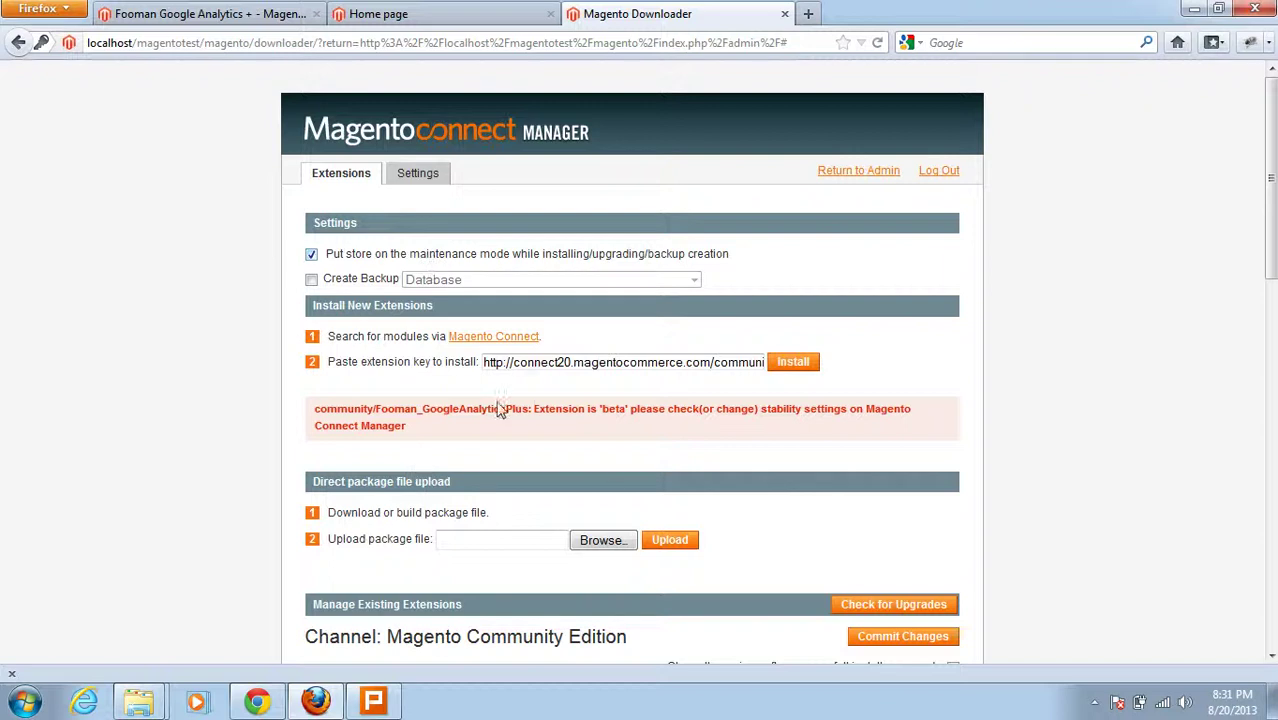
{"action": "left_click", "coordinate": [428, 187]}
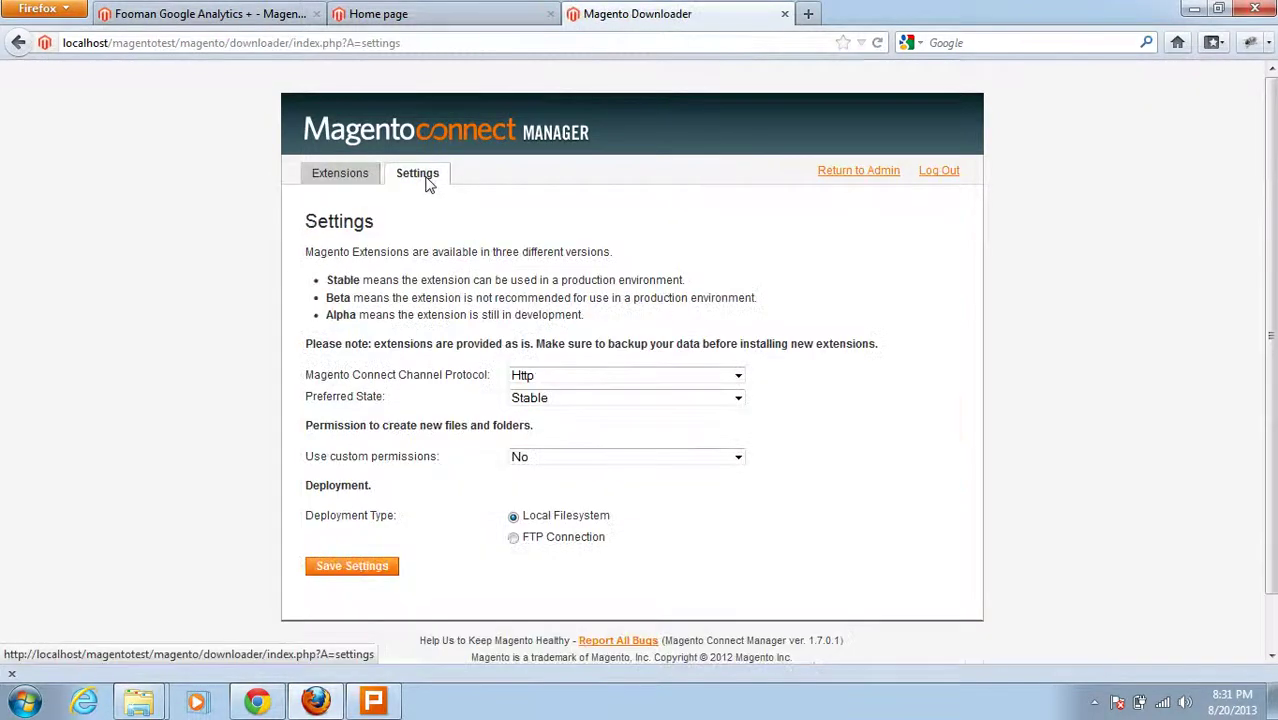
Check the Preferred State choices, leaving Stable, and review the Fooman Google Analytics + page.
{"action": "scroll", "coordinate": [484, 496], "scroll_direction": "down", "scroll_amount": 1}
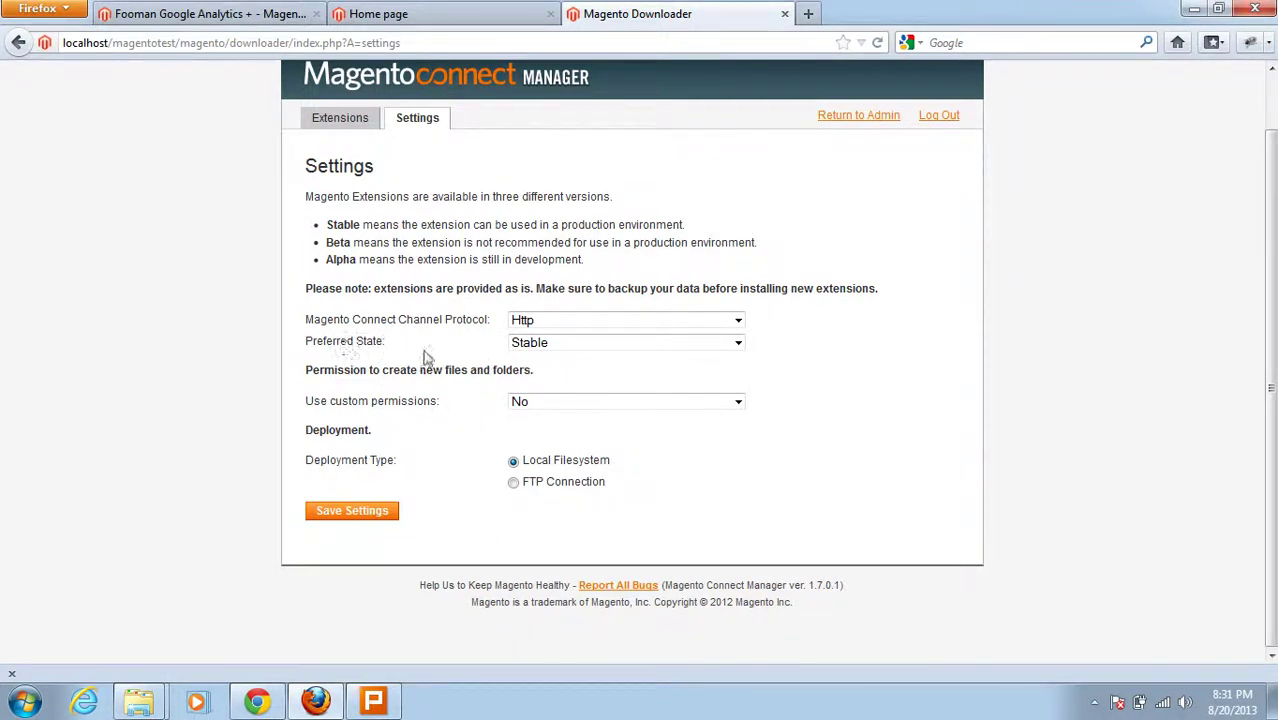
{"action": "left_click", "coordinate": [531, 344]}
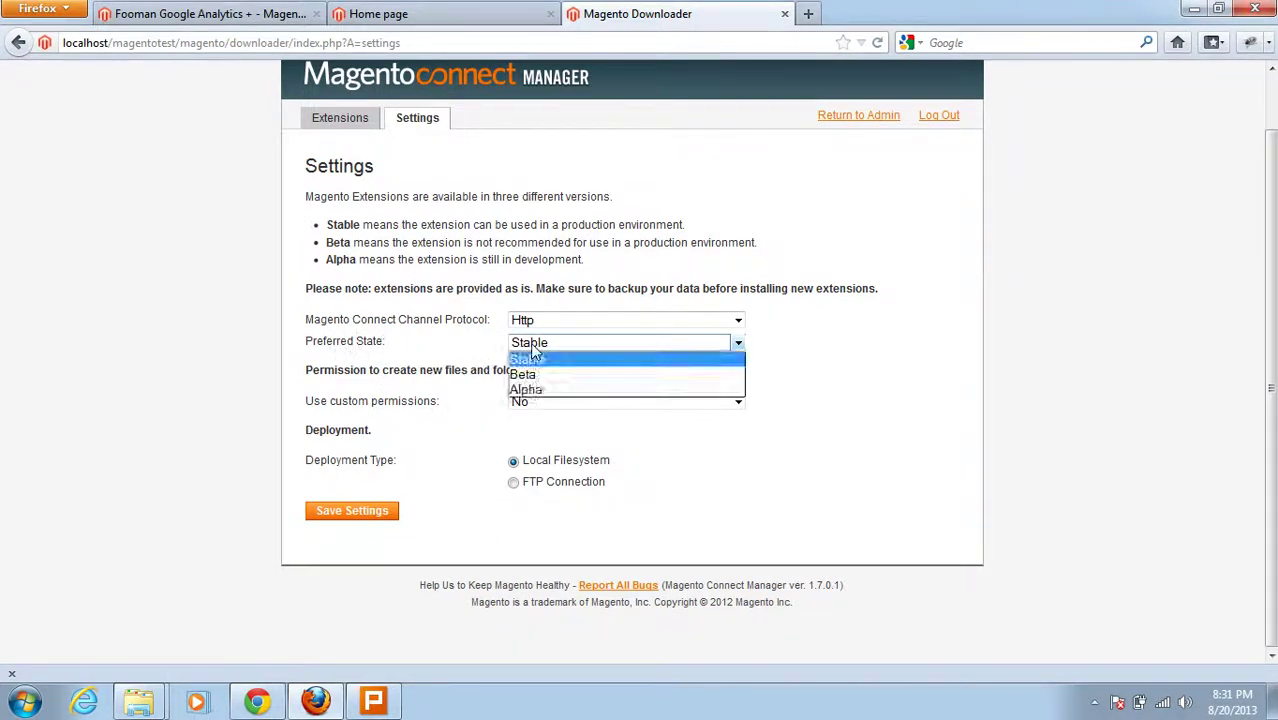
{"action": "left_click", "coordinate": [471, 338]}
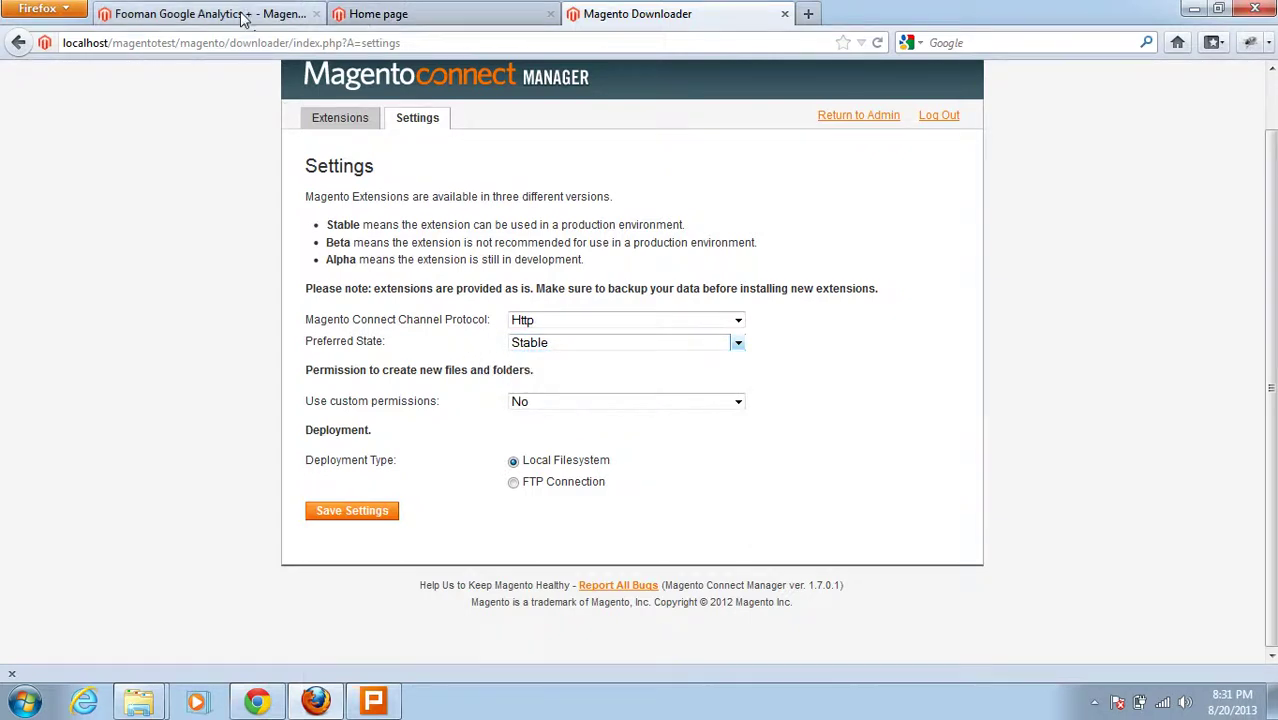
{"action": "left_click", "coordinate": [250, 14]}
{"action": "scroll", "coordinate": [716, 395], "scroll_direction": "up", "scroll_amount": 2}
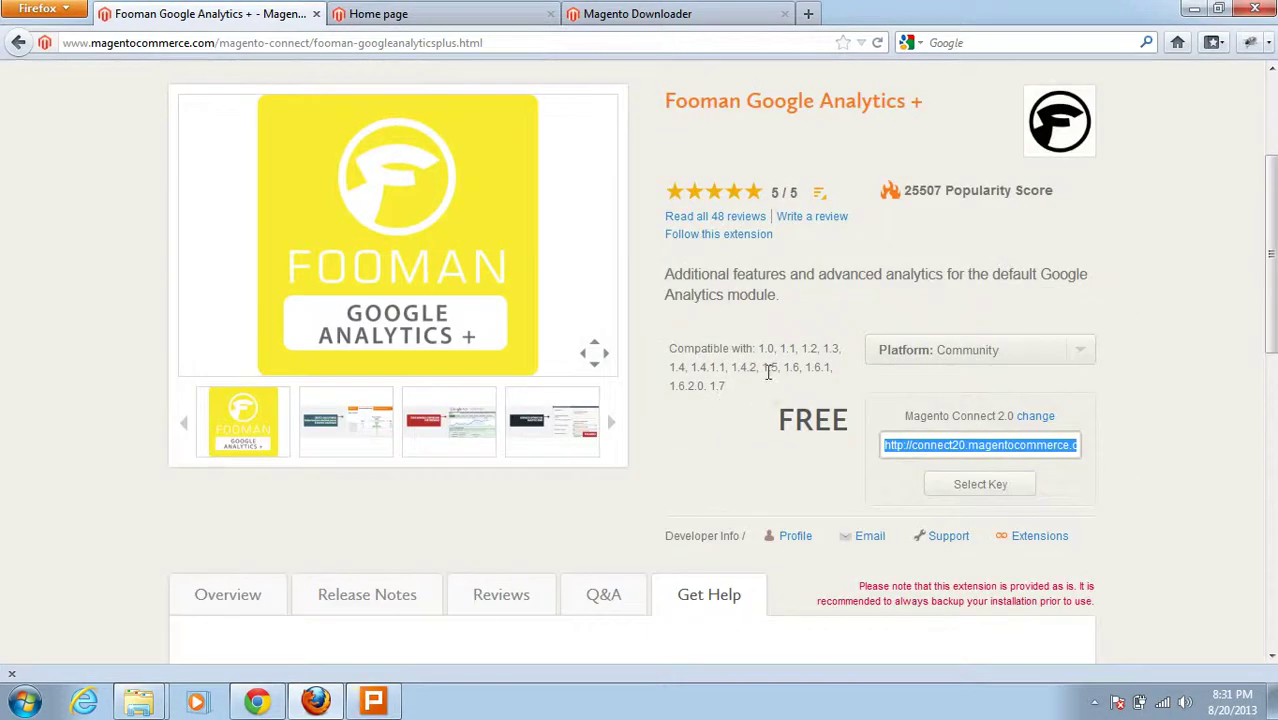
{"action": "scroll", "coordinate": [765, 380], "scroll_direction": "down", "scroll_amount": 2}
{"action": "scroll", "coordinate": [769, 380], "scroll_direction": "down", "scroll_amount": 2}
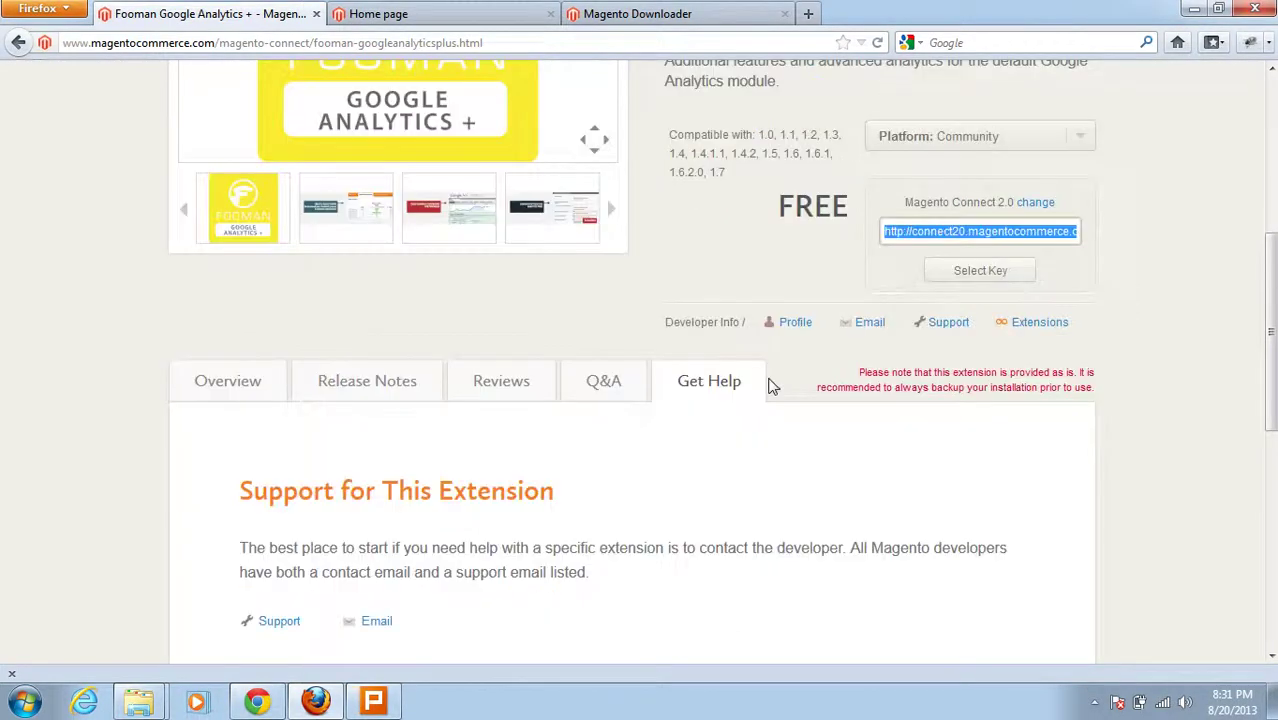
{"action": "left_click", "coordinate": [624, 16]}
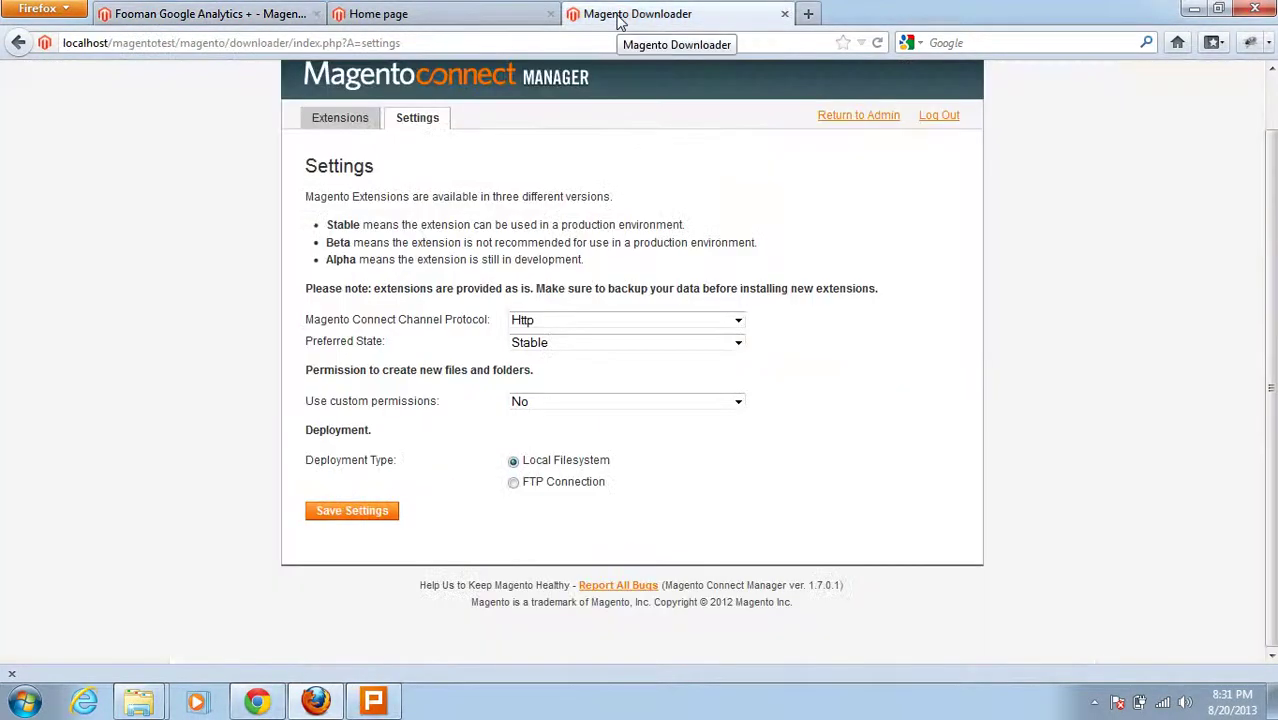
Set Preferred State to Beta, save the settings, and return to Extensions.
{"action": "left_click", "coordinate": [522, 343]}
{"action": "left_click", "coordinate": [533, 372]}
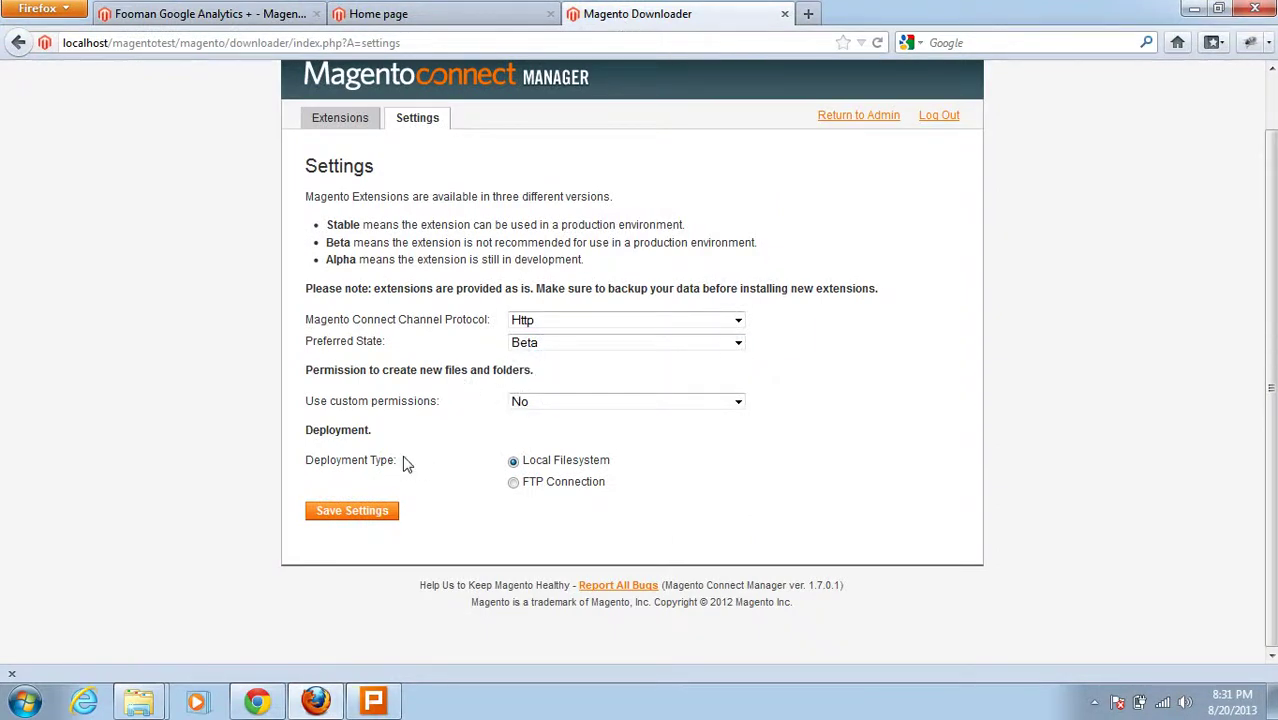
{"action": "left_click", "coordinate": [352, 512]}
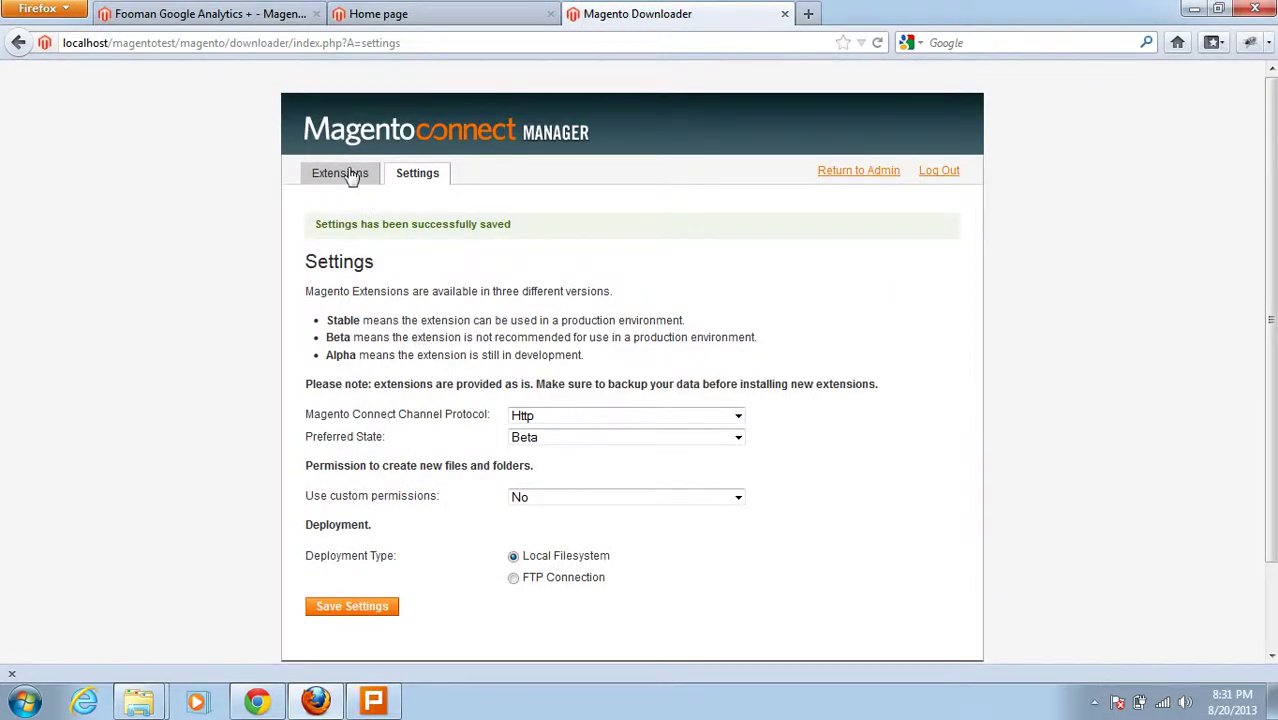
{"action": "left_click", "coordinate": [348, 176]}
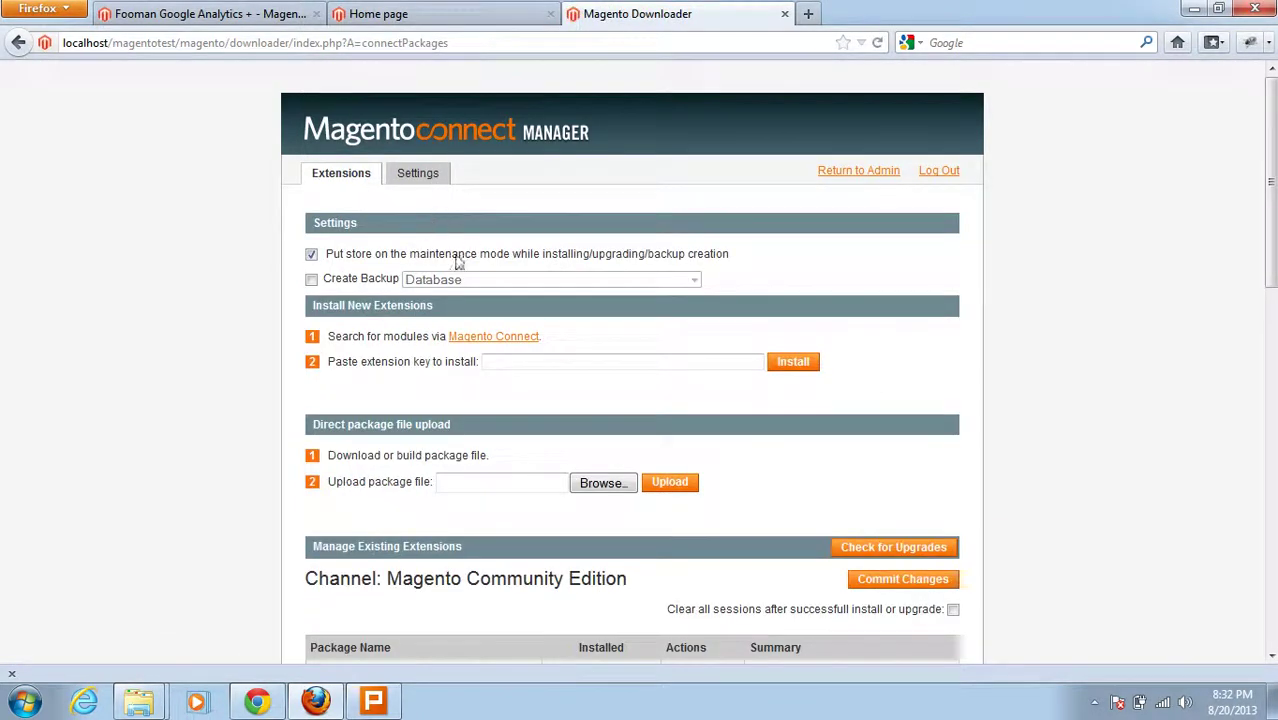
Paste the Fooman extension key into the install field and start the installation.
{"action": "left_click", "coordinate": [516, 365]}
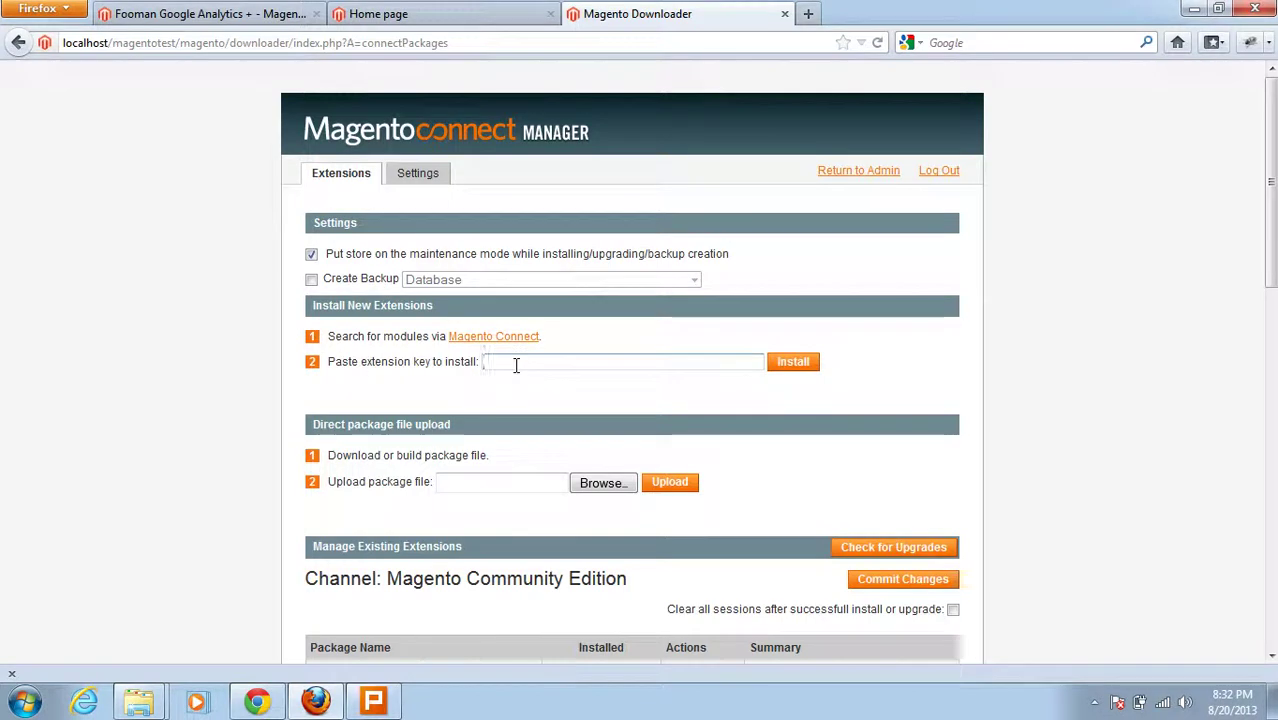
{"action": "type", "text": "http://connect20.magentocommerce.com/community/Fooman_GoogleAnalyticsPlus"}
{"action": "left_click", "coordinate": [864, 378]}
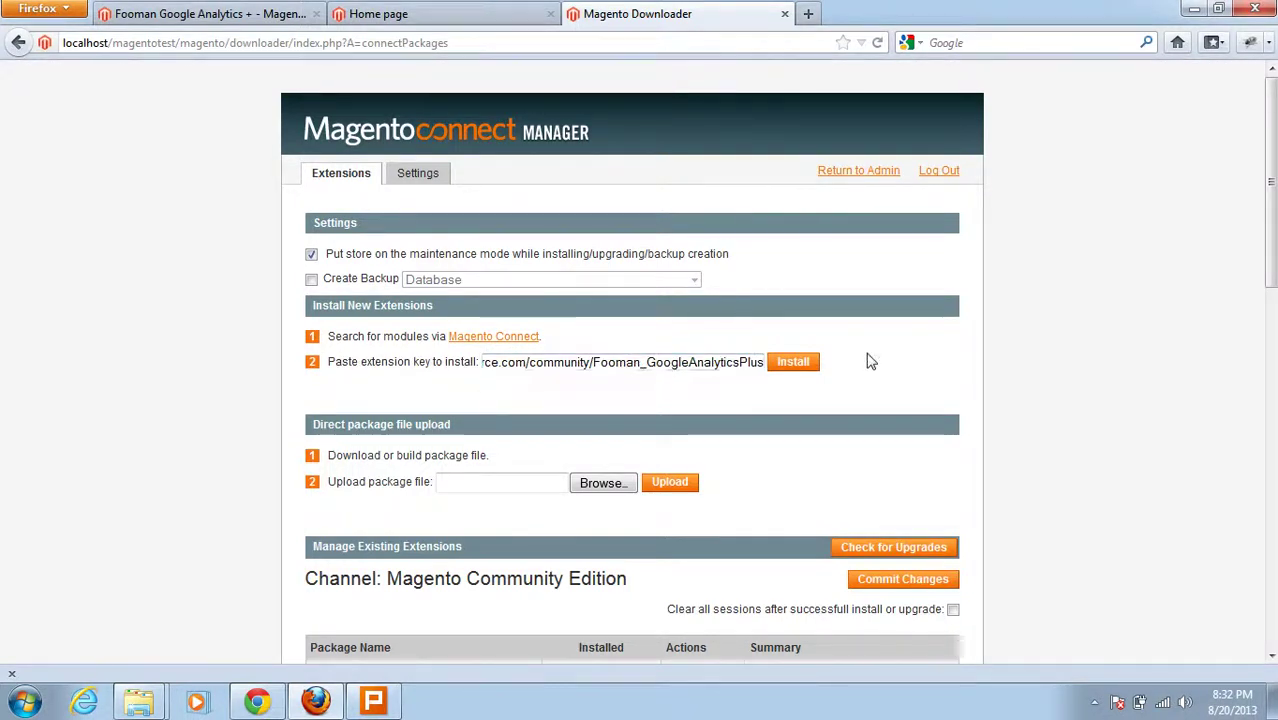
{"action": "left_click", "coordinate": [807, 365]}
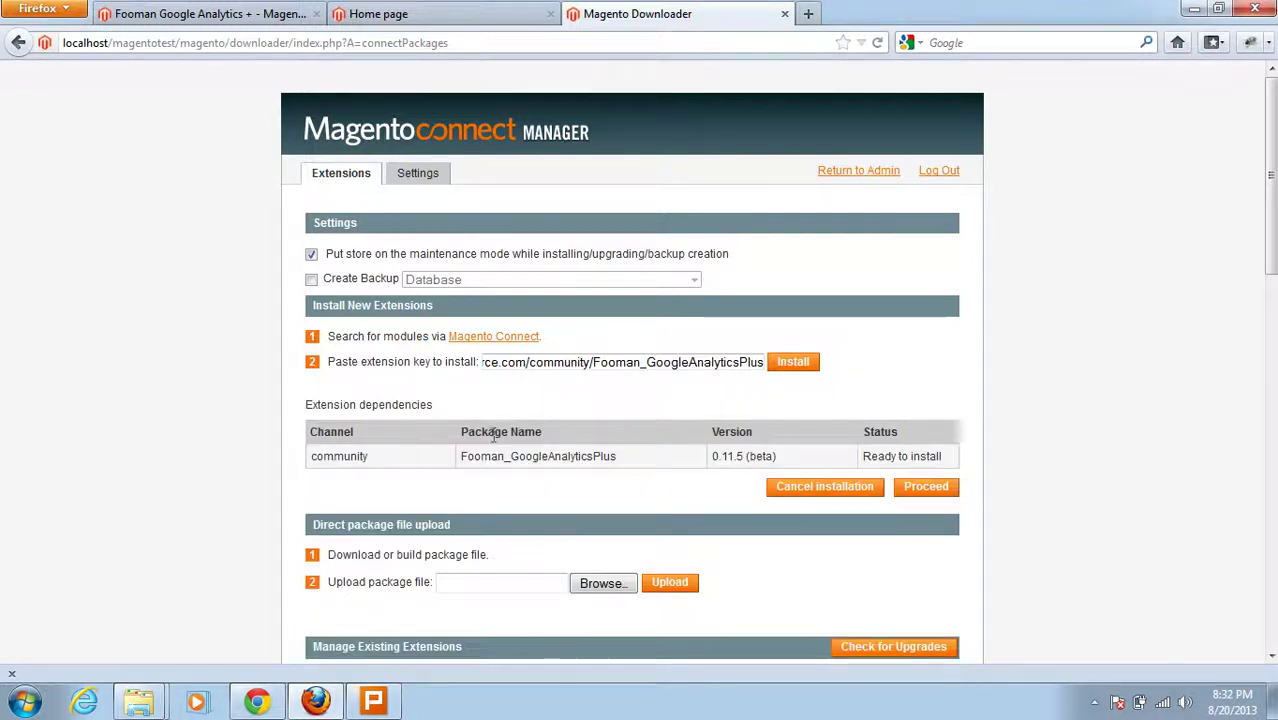
Review the dependency table showing beta version 0.11.5 and proceed with installing Fooman_GoogleAnalyticsPlus.
{"action": "scroll", "coordinate": [505, 433], "scroll_direction": "down", "scroll_amount": 2}
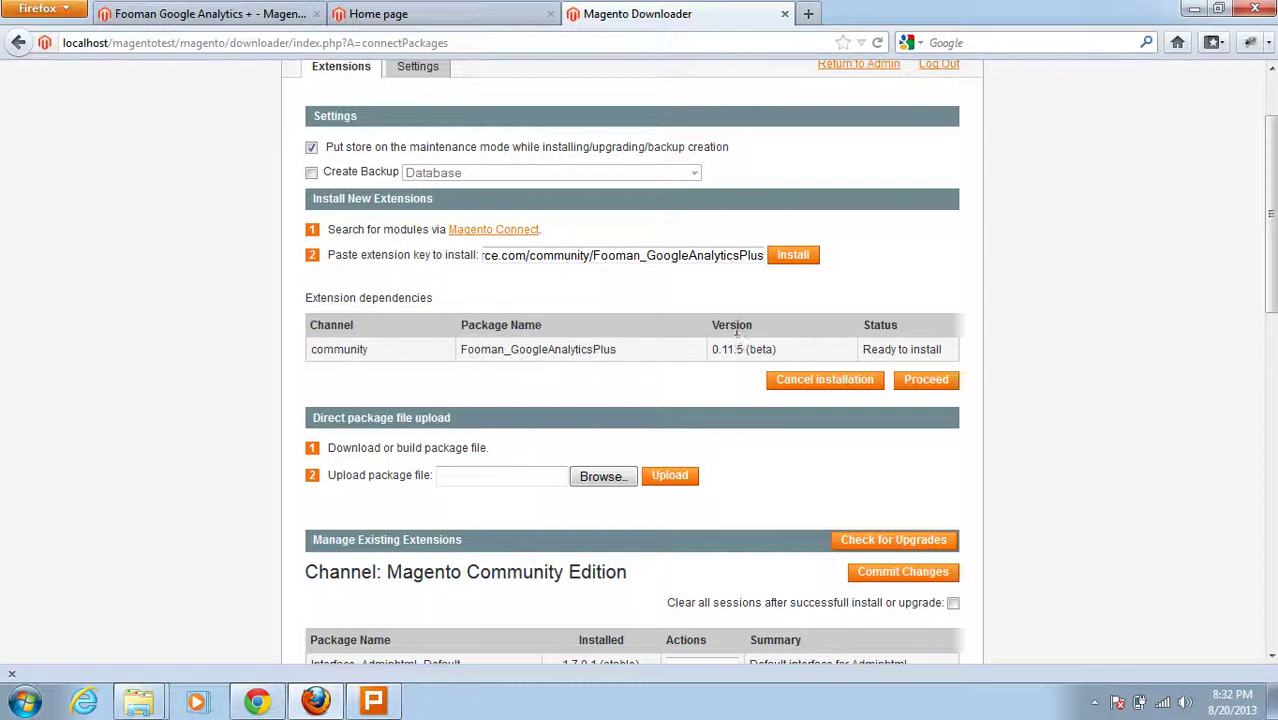
{"action": "left_click_drag", "start_coordinate": [721, 349], "coordinate": [764, 349]}
{"action": "left_click", "coordinate": [766, 349]}
{"action": "scroll", "coordinate": [970, 330], "scroll_direction": "down", "scroll_amount": 2}
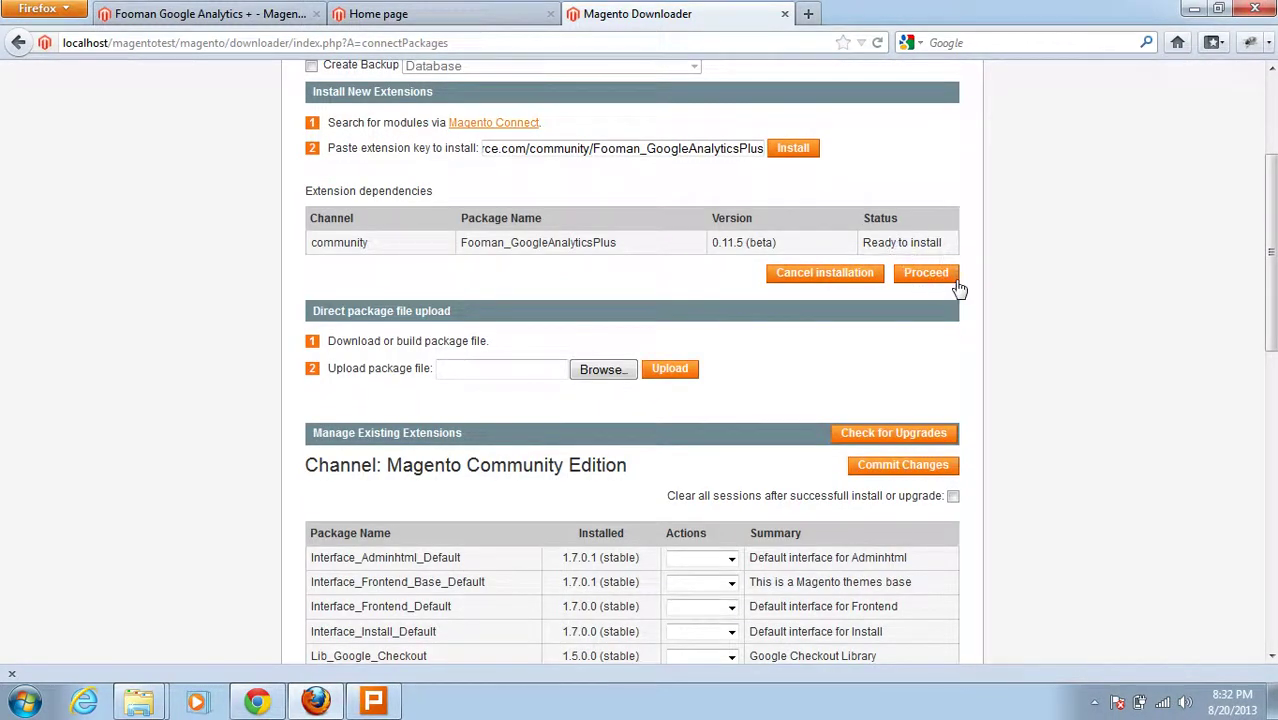
{"action": "left_click", "coordinate": [926, 273]}
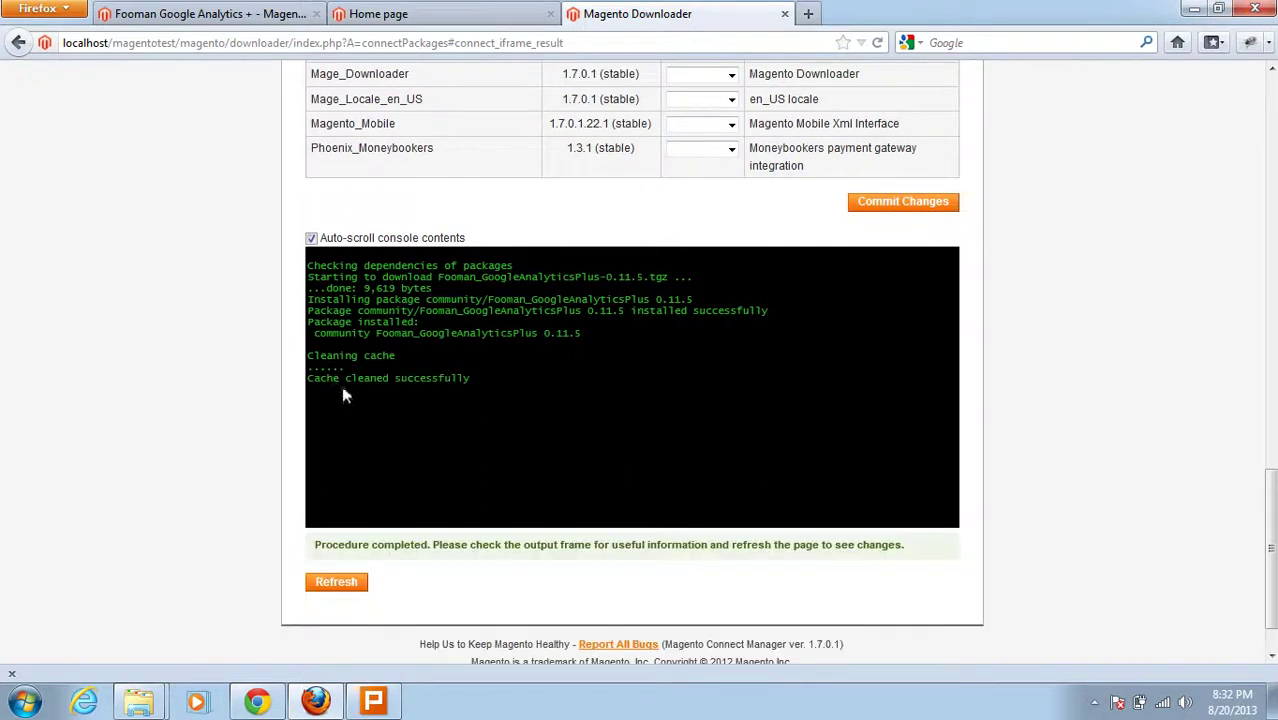
Check the 'Package installed' line in the console log and refresh the extensions page.
{"action": "left_click_drag", "start_coordinate": [310, 322], "coordinate": [412, 322]}
{"action": "left_click", "coordinate": [400, 322]}
{"action": "scroll", "coordinate": [529, 360], "scroll_direction": "up", "scroll_amount": 4}
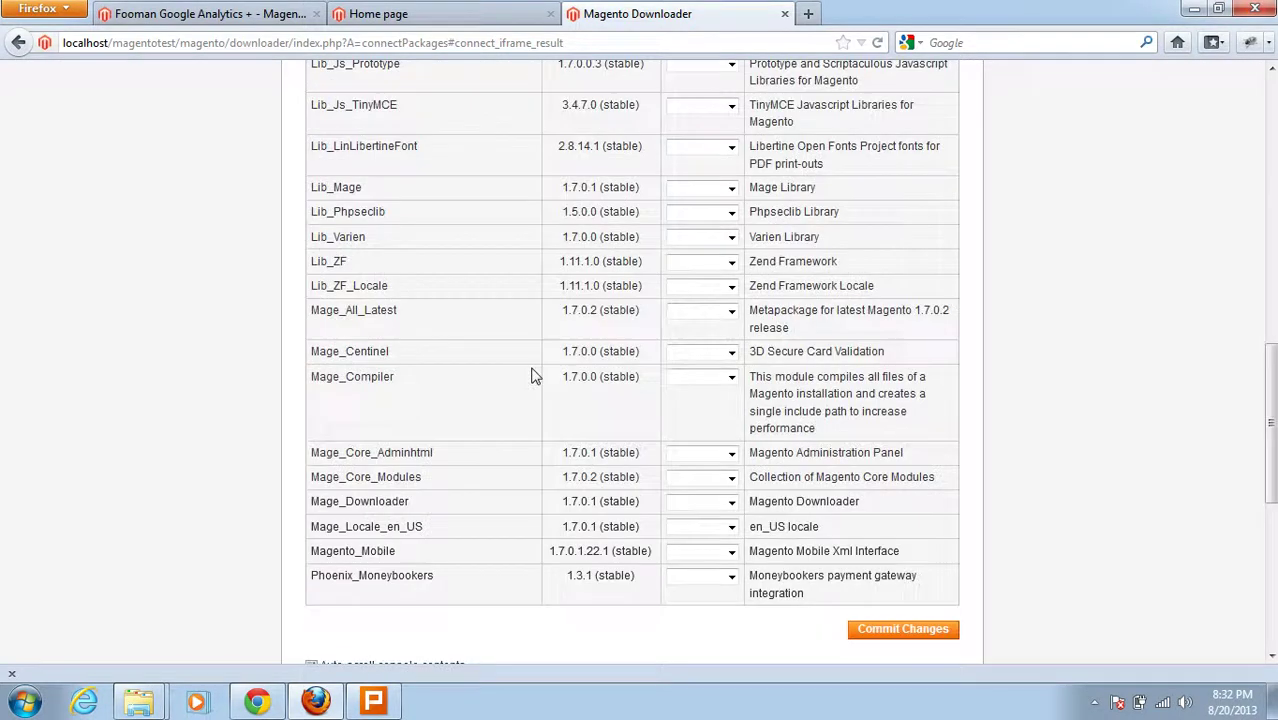
{"action": "scroll", "coordinate": [531, 372], "scroll_direction": "down", "scroll_amount": 2}
{"action": "scroll", "coordinate": [531, 372], "scroll_direction": "down", "scroll_amount": 5}
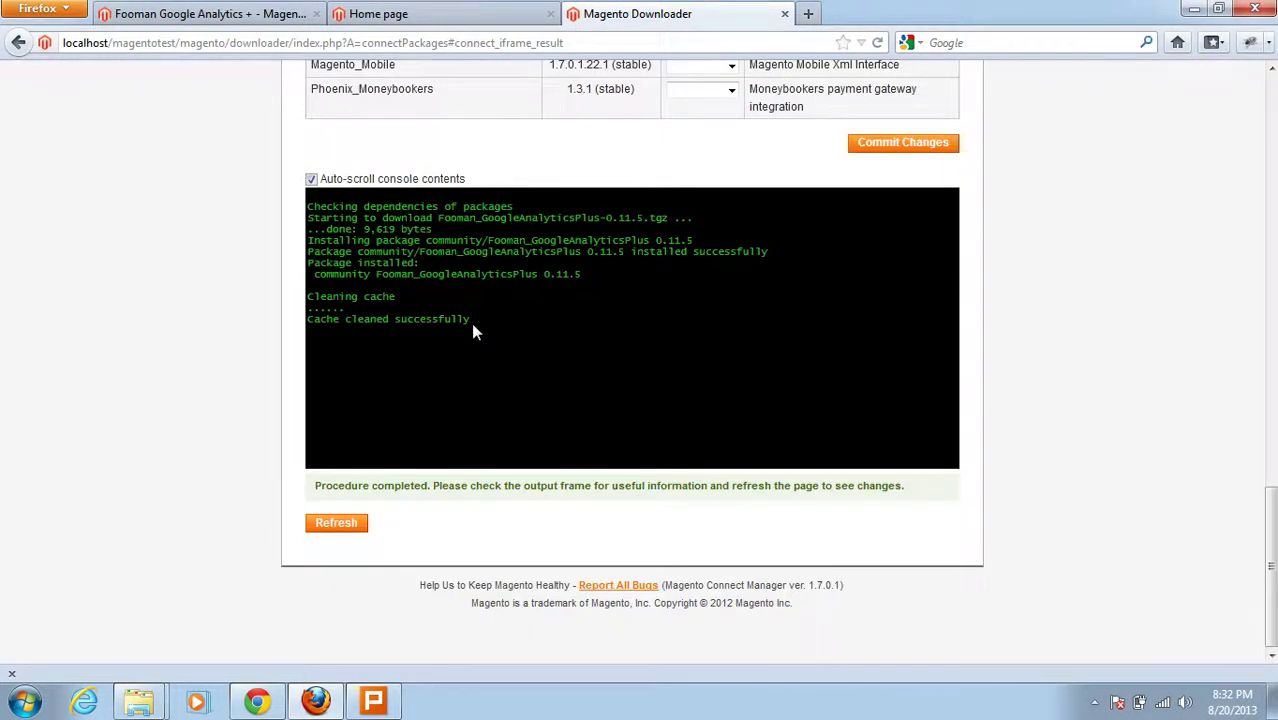
{"action": "left_click", "coordinate": [354, 527]}
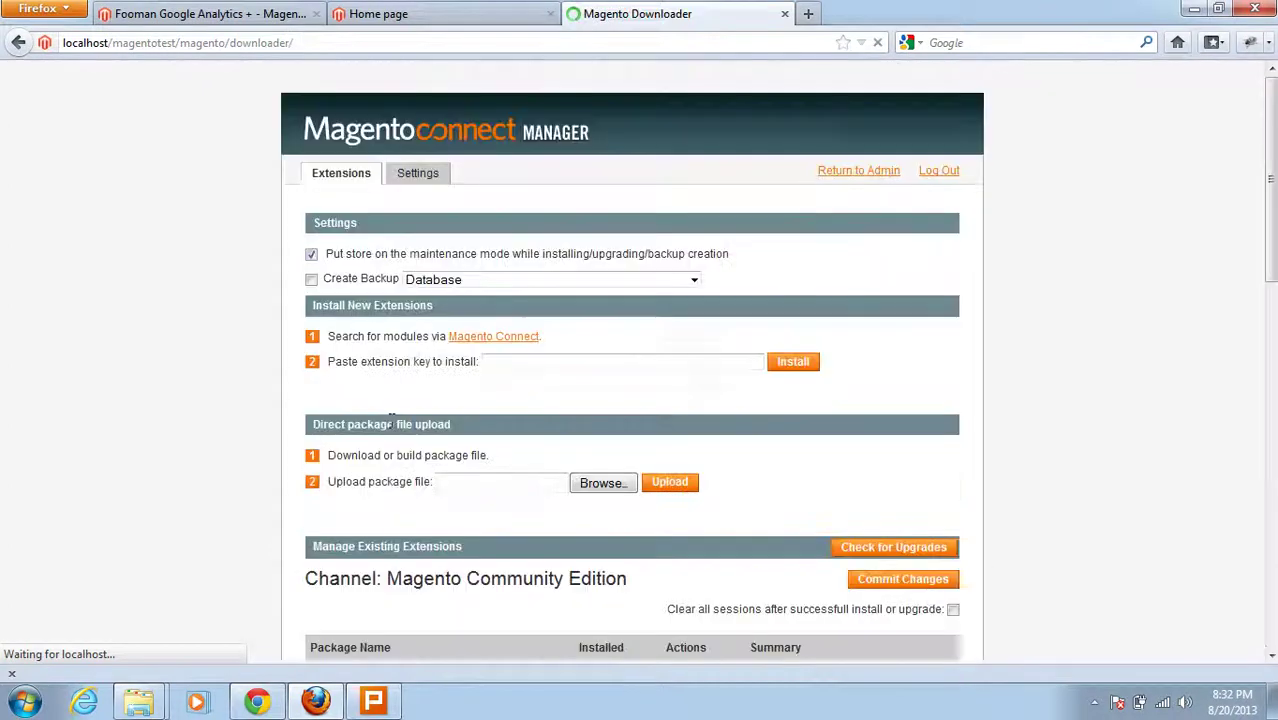
{"action": "scroll", "coordinate": [429, 409], "scroll_direction": "down", "scroll_amount": 9}
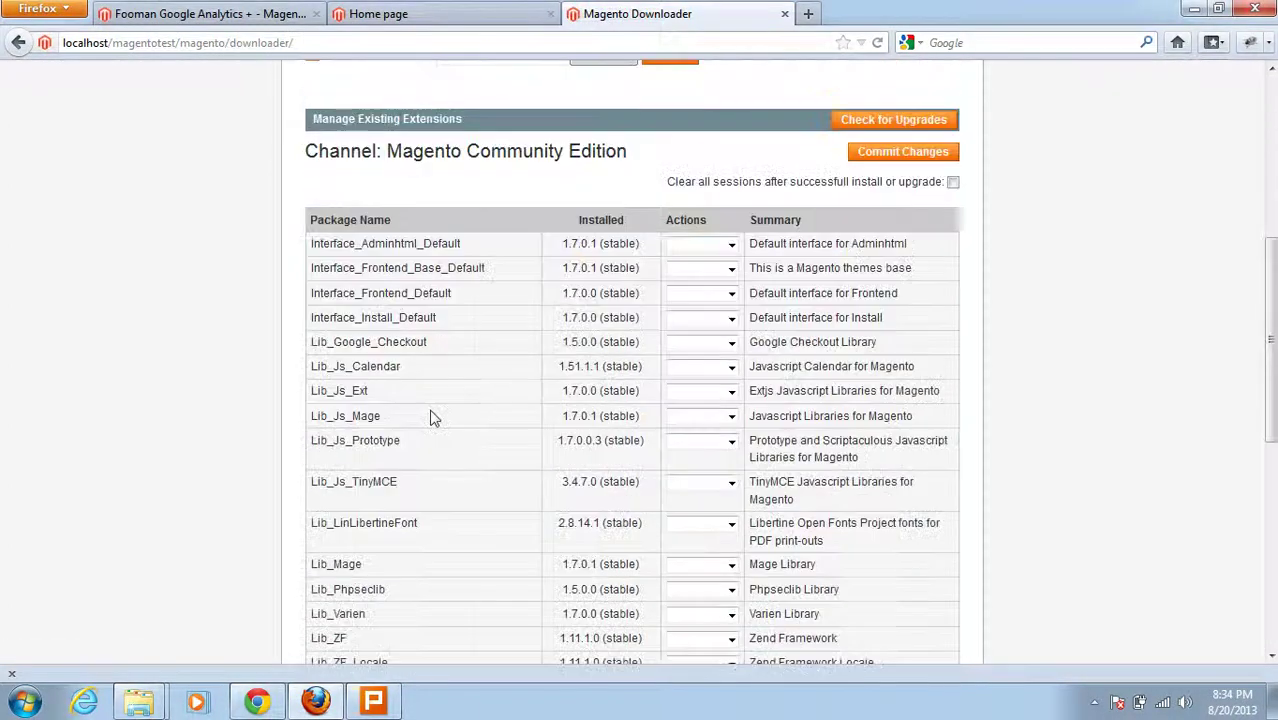
{"action": "scroll", "coordinate": [440, 405], "scroll_direction": "up", "scroll_amount": 3}
{"action": "scroll", "coordinate": [447, 400], "scroll_direction": "up", "scroll_amount": 3}
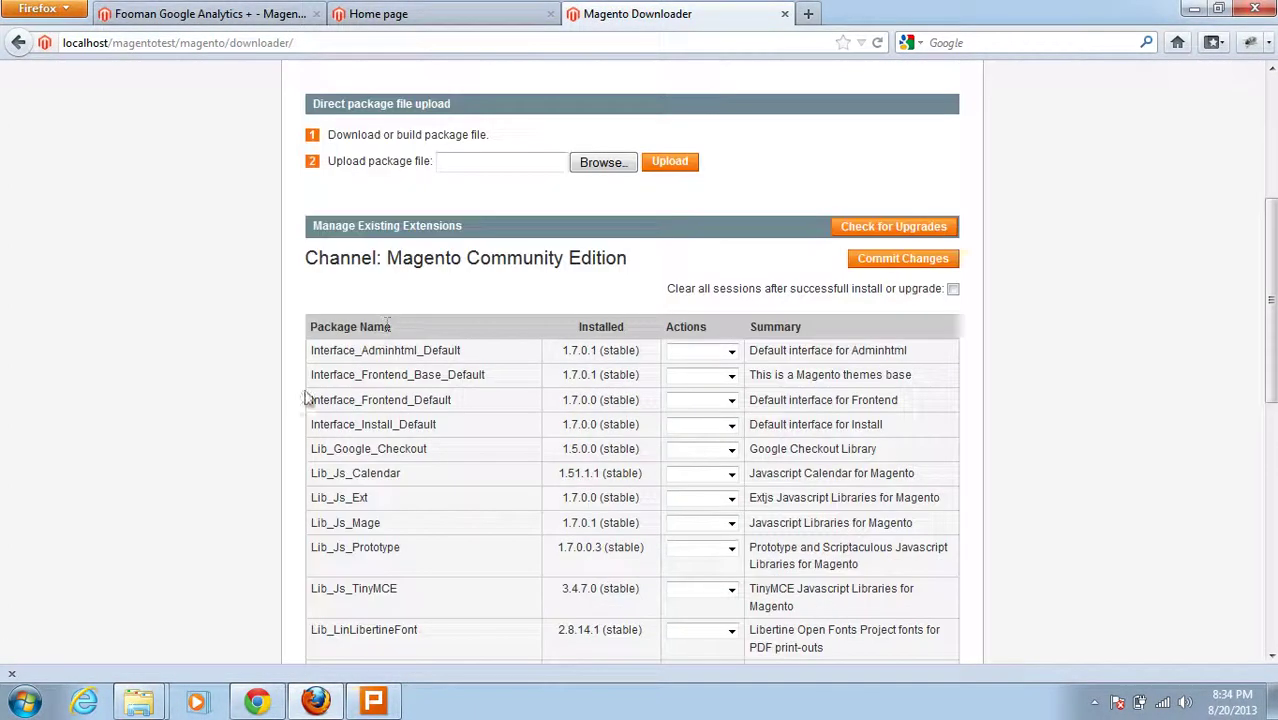
{"action": "scroll", "coordinate": [434, 345], "scroll_direction": "down", "scroll_amount": 6}
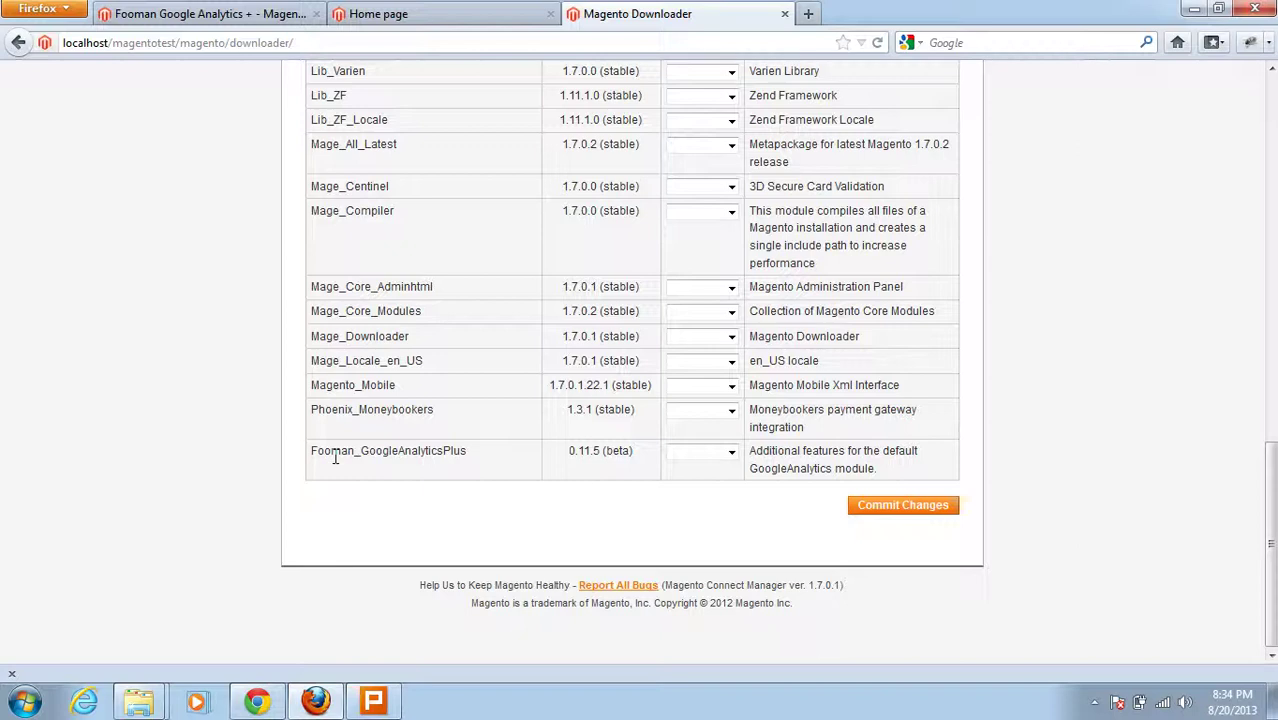
{"action": "left_click_drag", "start_coordinate": [571, 451], "coordinate": [632, 451]}
{"action": "left_click", "coordinate": [618, 453]}
{"action": "left_click", "coordinate": [730, 453]}
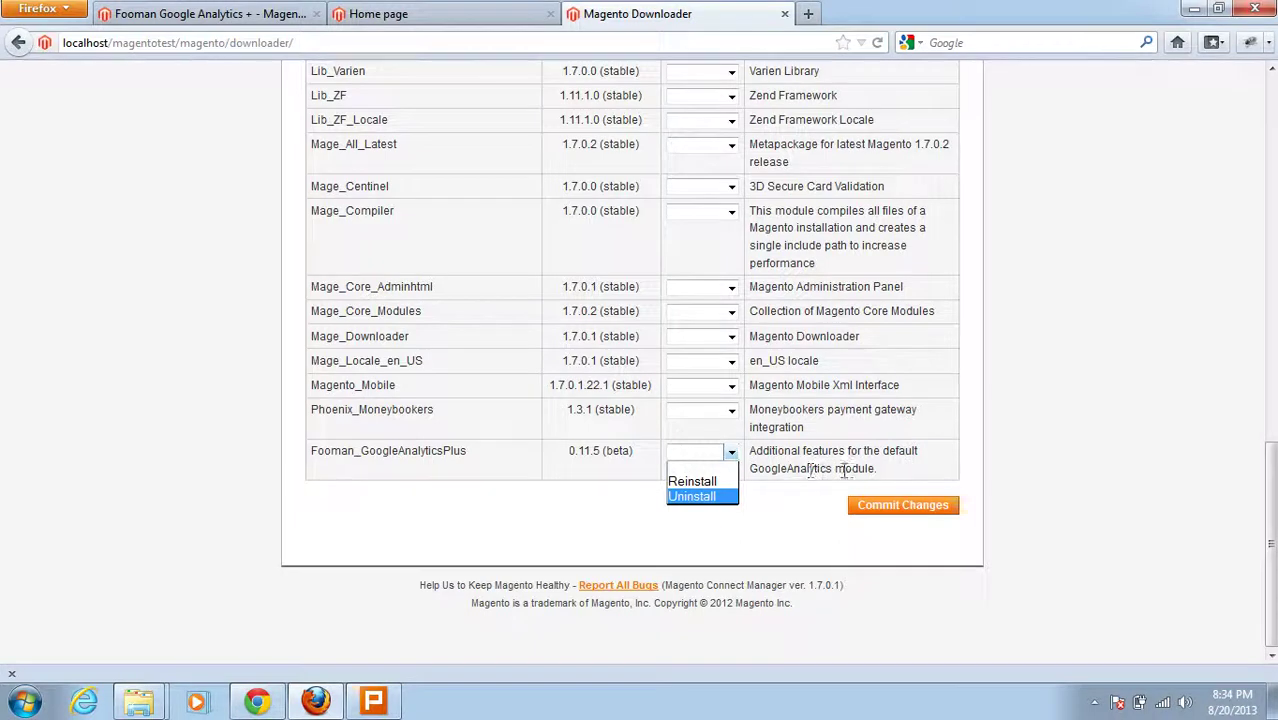
{"action": "left_click", "coordinate": [810, 470]}
{"action": "left_click_drag", "start_coordinate": [810, 470], "coordinate": [778, 455]}
{"action": "left_click", "coordinate": [777, 455]}
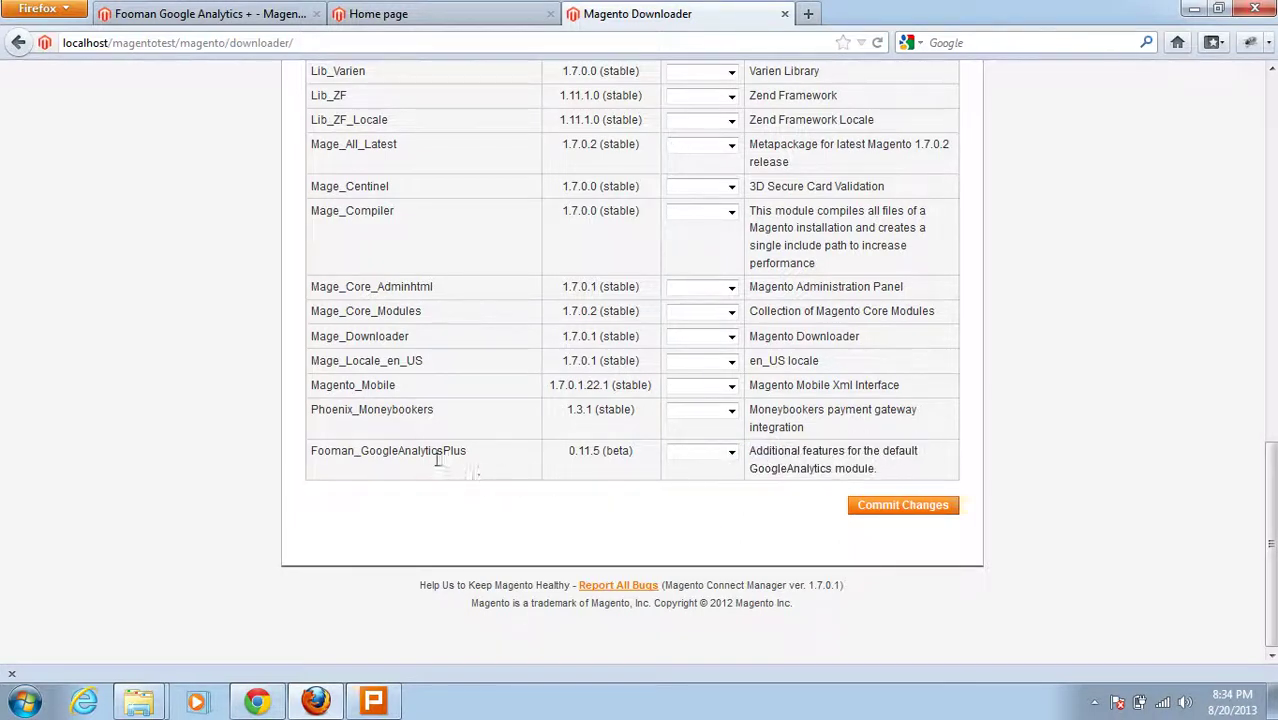
{"action": "scroll", "coordinate": [436, 458], "scroll_direction": "up", "scroll_amount": 15}
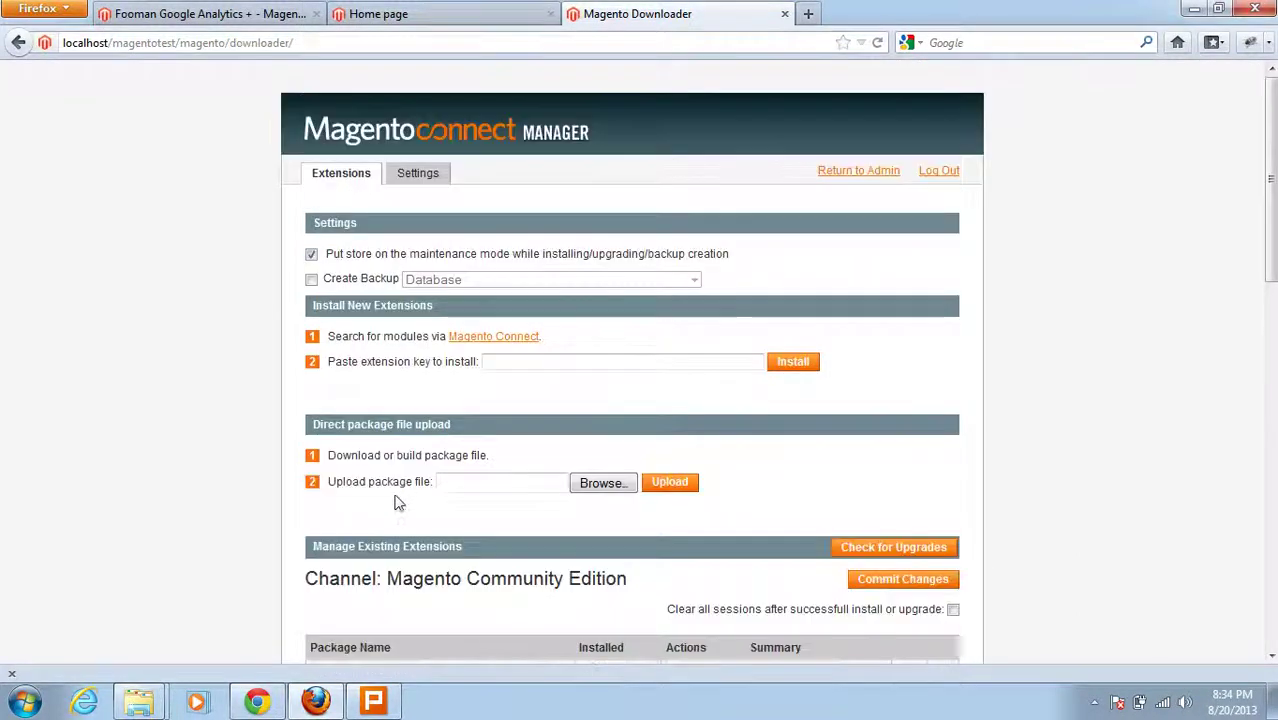
Remove 'downloader' from the URL to load the admin panel at magento/index.php/admin/.
{"action": "scroll", "coordinate": [452, 492], "scroll_direction": "down", "scroll_amount": 4}
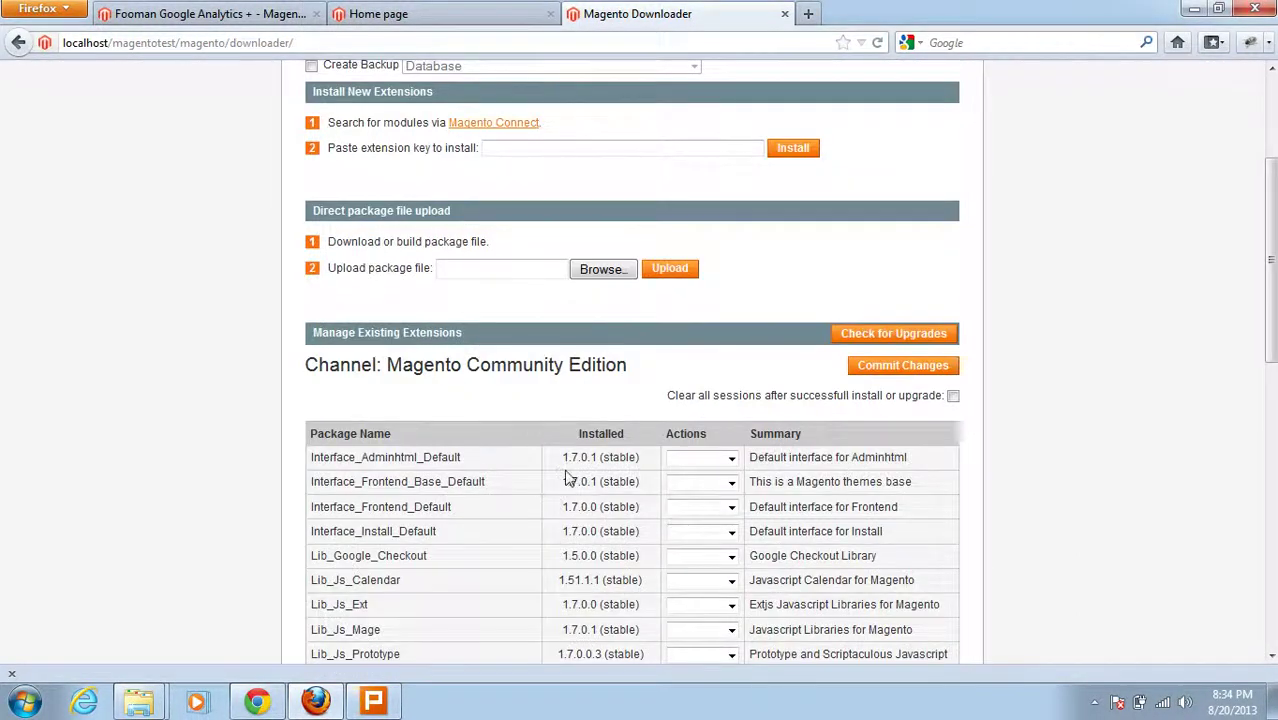
{"action": "scroll", "coordinate": [562, 471], "scroll_direction": "up", "scroll_amount": 2}
{"action": "scroll", "coordinate": [572, 471], "scroll_direction": "up", "scroll_amount": 2}
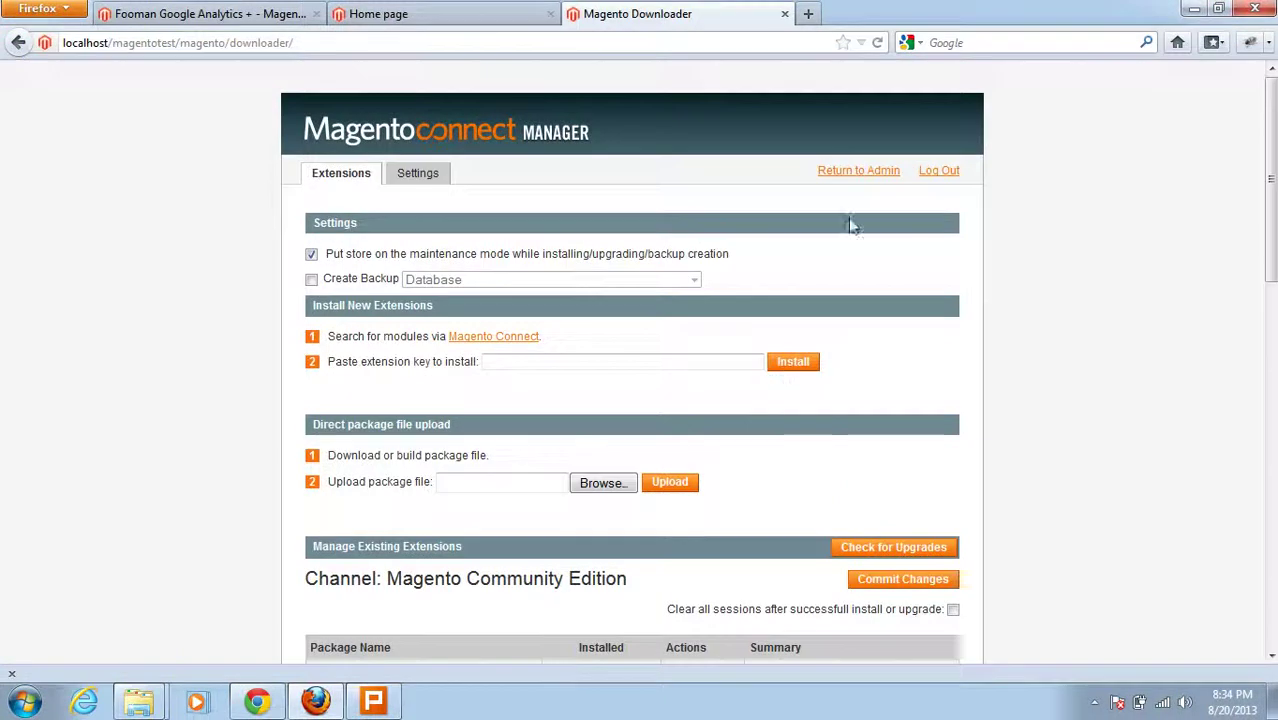
{"action": "left_click", "coordinate": [855, 175]}
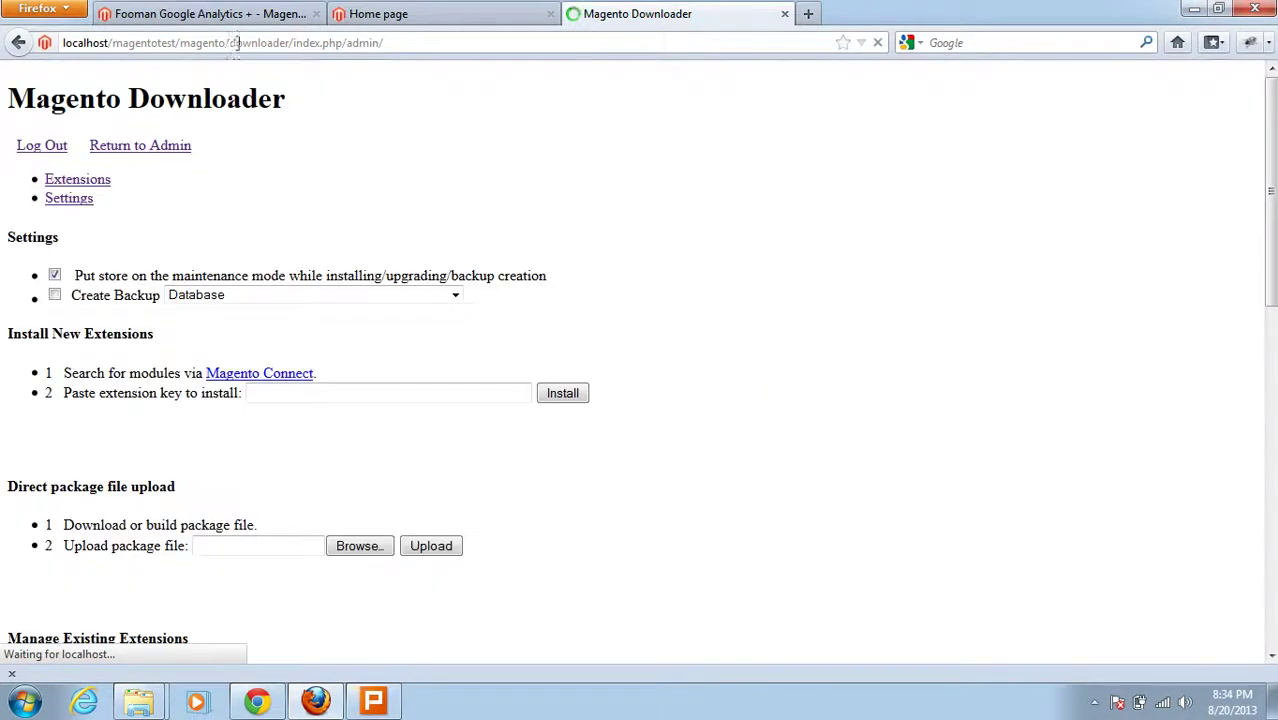
{"action": "double_click", "coordinate": [234, 43]}
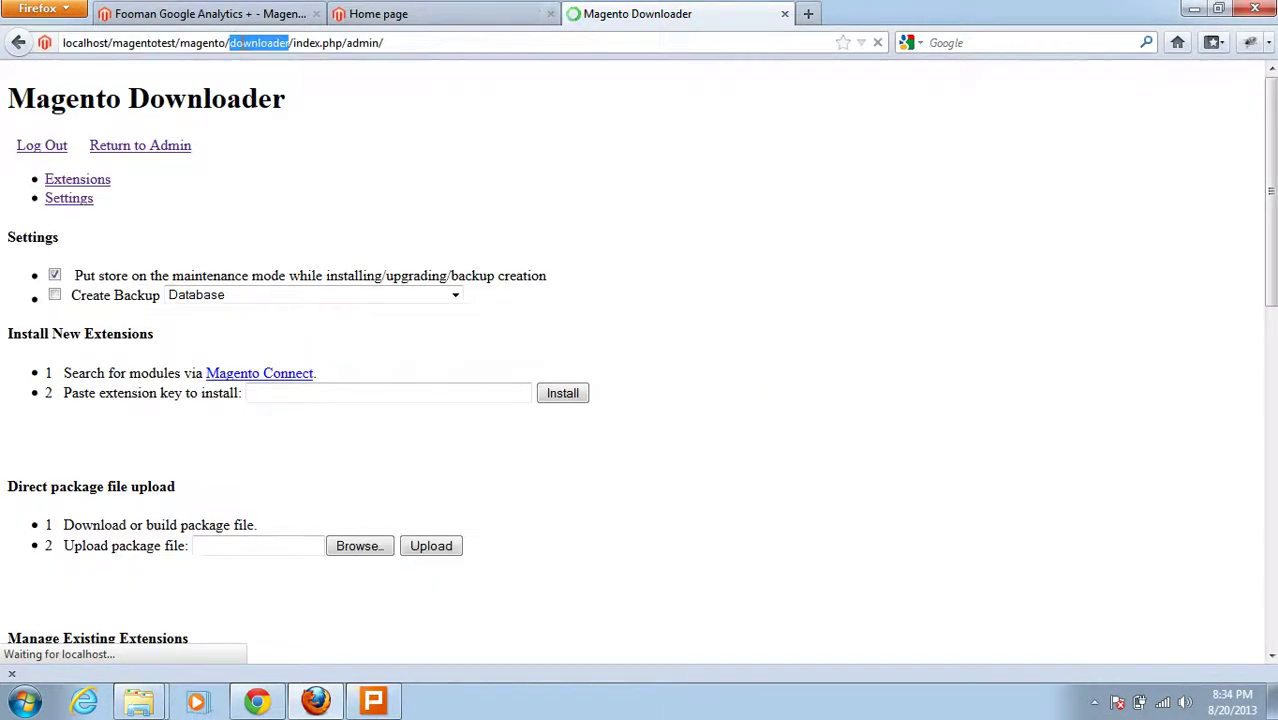
{"action": "key", "text": "BackSpace"}
{"action": "key", "text": "BackSpace"}
{"action": "key", "text": "Return"}
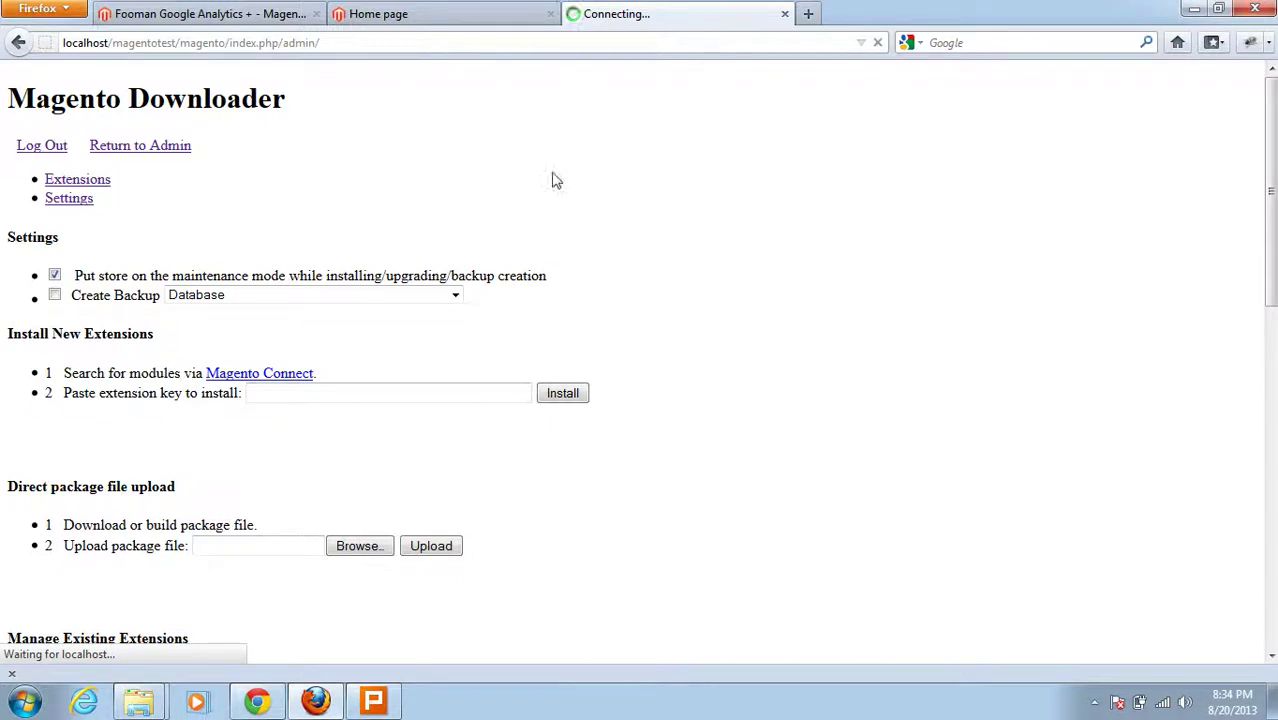
{"action": "left_click", "coordinate": [286, 43]}
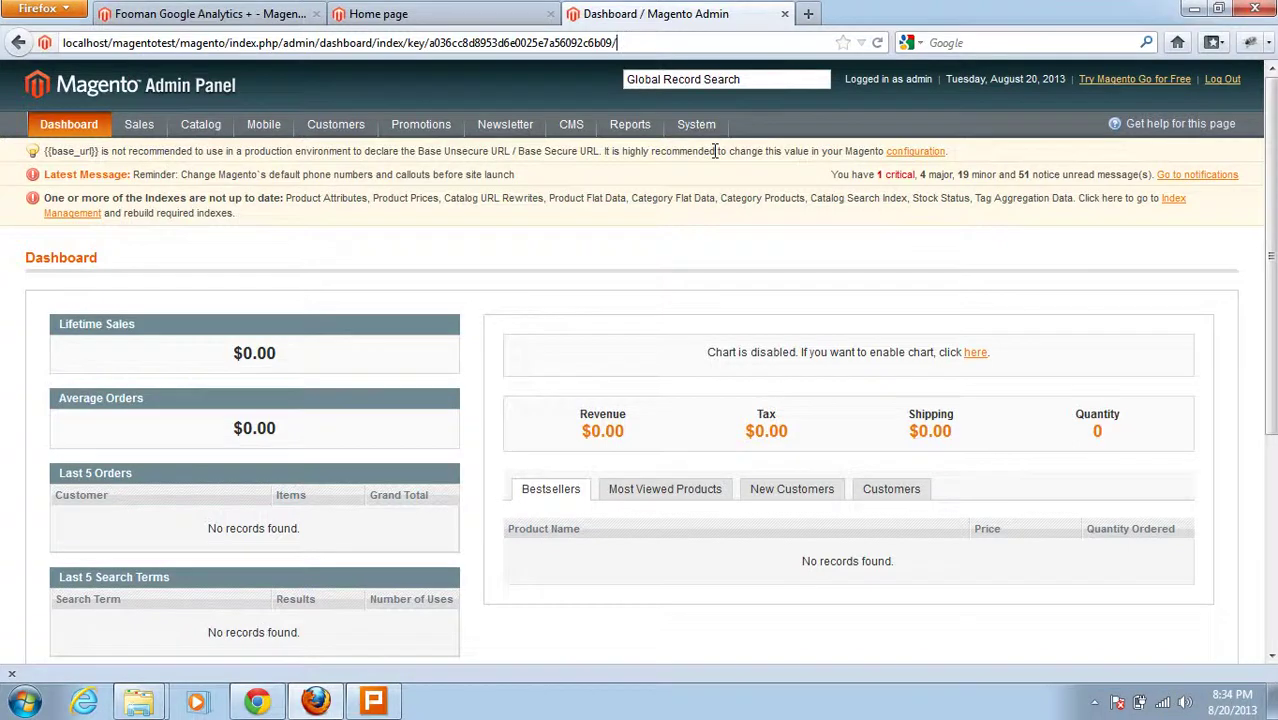
Open System > Configuration and select Google API under Sales in the sidebar.
{"action": "mouse_move", "coordinate": [699, 123]}
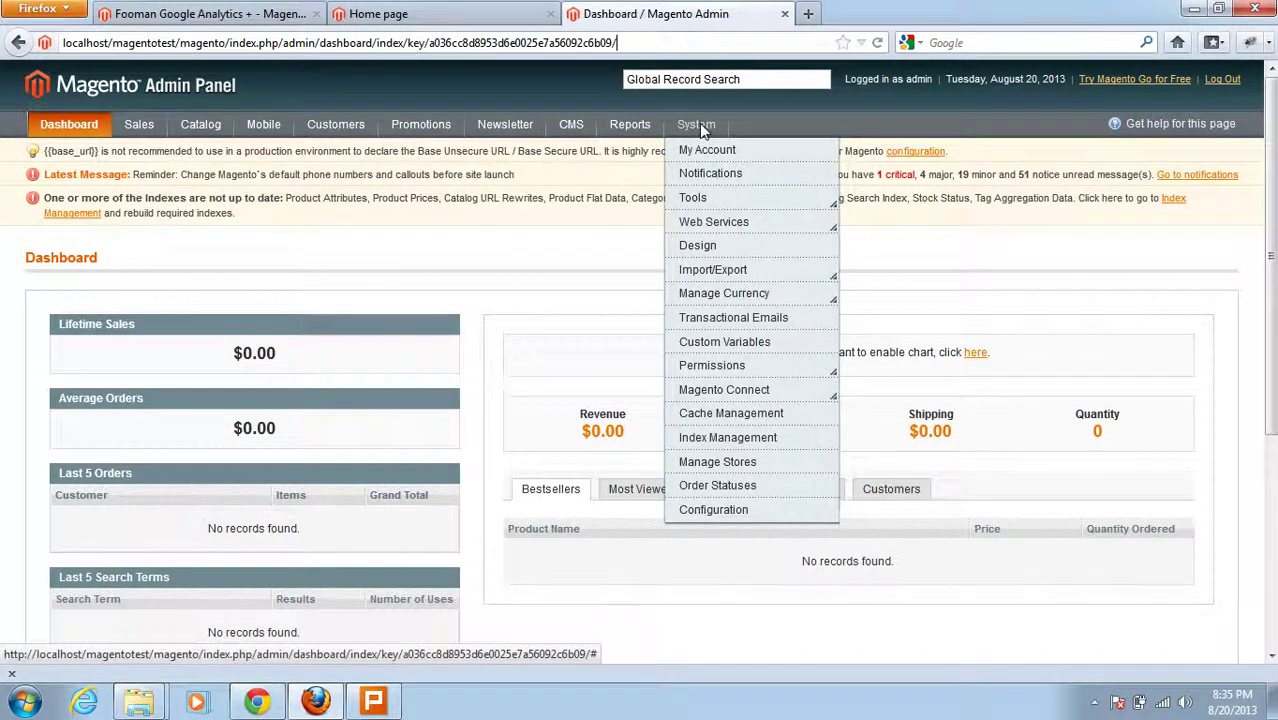
{"action": "left_click", "coordinate": [706, 512]}
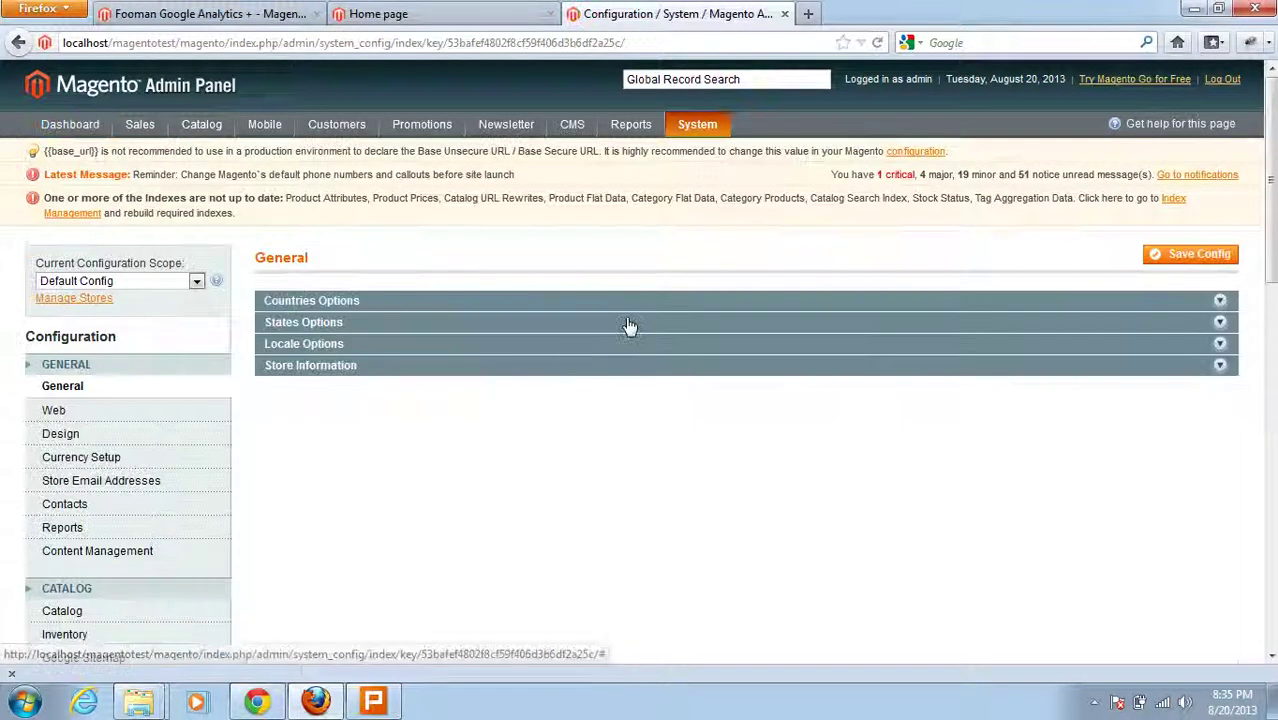
{"action": "scroll", "coordinate": [193, 512], "scroll_direction": "down", "scroll_amount": 10}
{"action": "scroll", "coordinate": [75, 426], "scroll_direction": "up", "scroll_amount": 3}
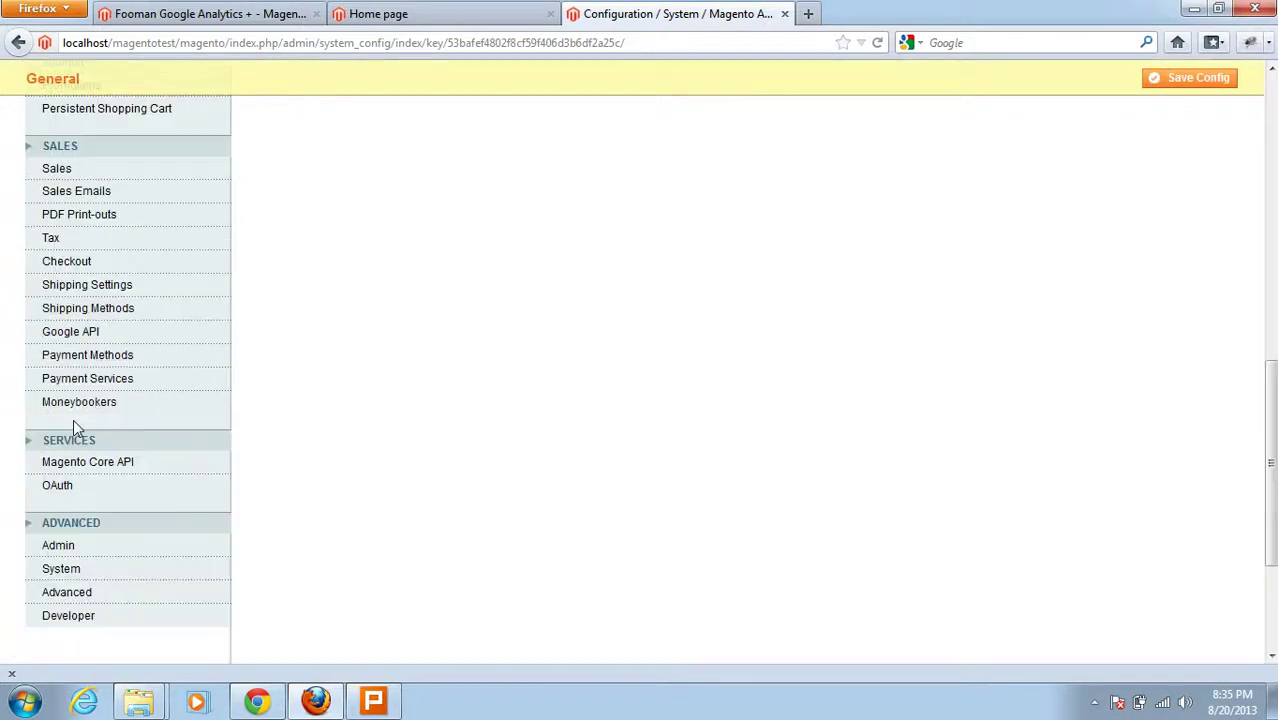
{"action": "scroll", "coordinate": [150, 330], "scroll_direction": "up", "scroll_amount": 2}
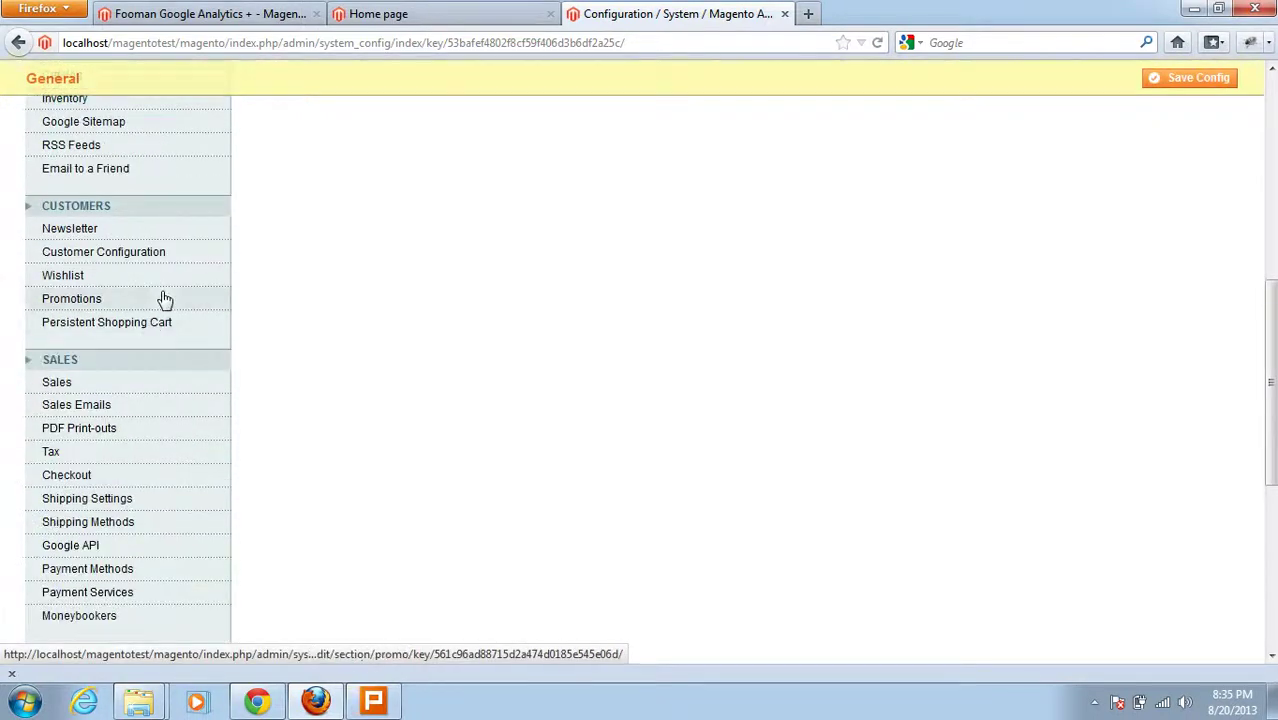
{"action": "scroll", "coordinate": [155, 300], "scroll_direction": "up", "scroll_amount": 1}
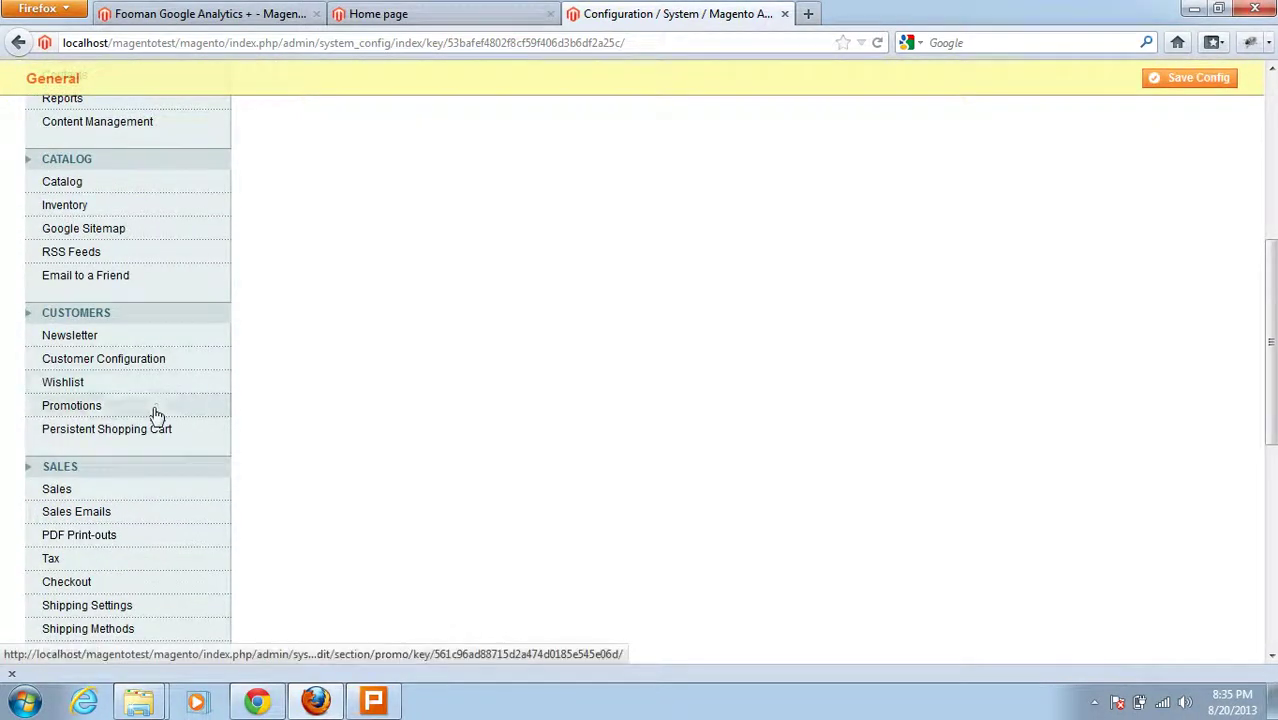
{"action": "scroll", "coordinate": [155, 414], "scroll_direction": "up", "scroll_amount": 1}
{"action": "scroll", "coordinate": [140, 390], "scroll_direction": "up", "scroll_amount": 2}
{"action": "scroll", "coordinate": [138, 382], "scroll_direction": "down", "scroll_amount": 5}
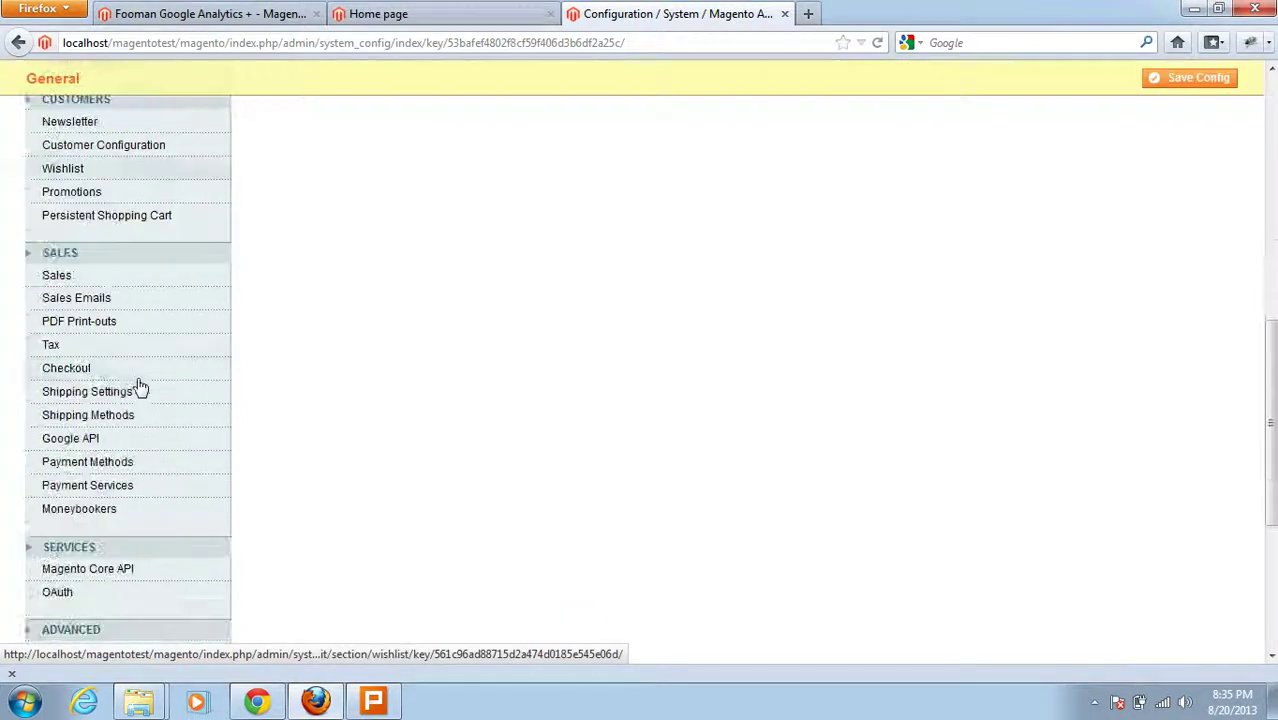
{"action": "left_click", "coordinate": [90, 446]}
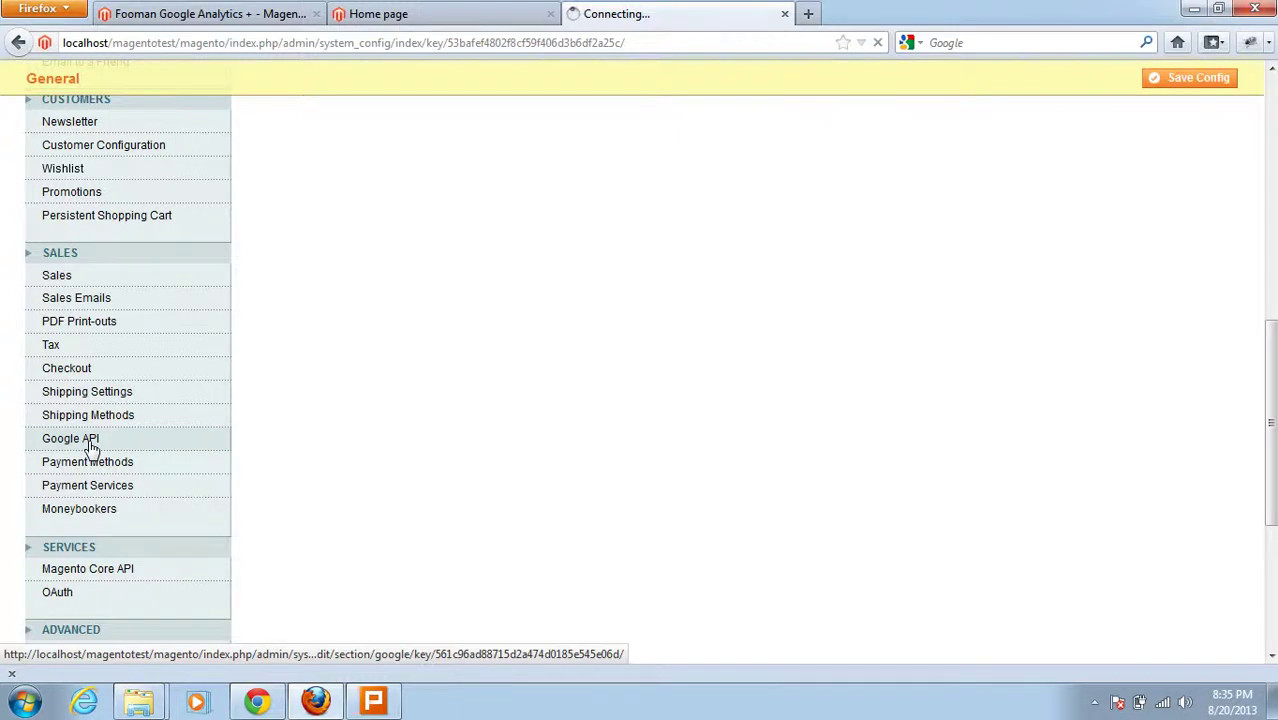
{"action": "scroll", "coordinate": [380, 341], "scroll_direction": "up", "scroll_amount": 4}
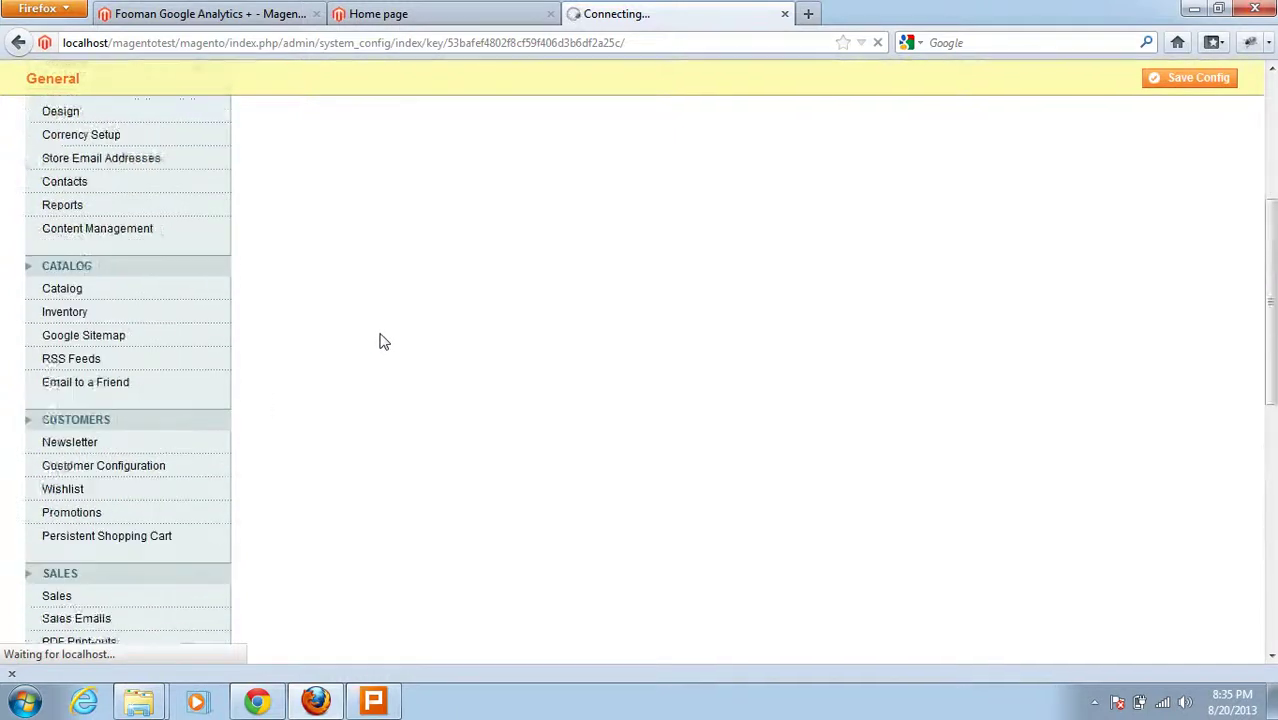
{"action": "scroll", "coordinate": [380, 341], "scroll_direction": "up", "scroll_amount": 5}
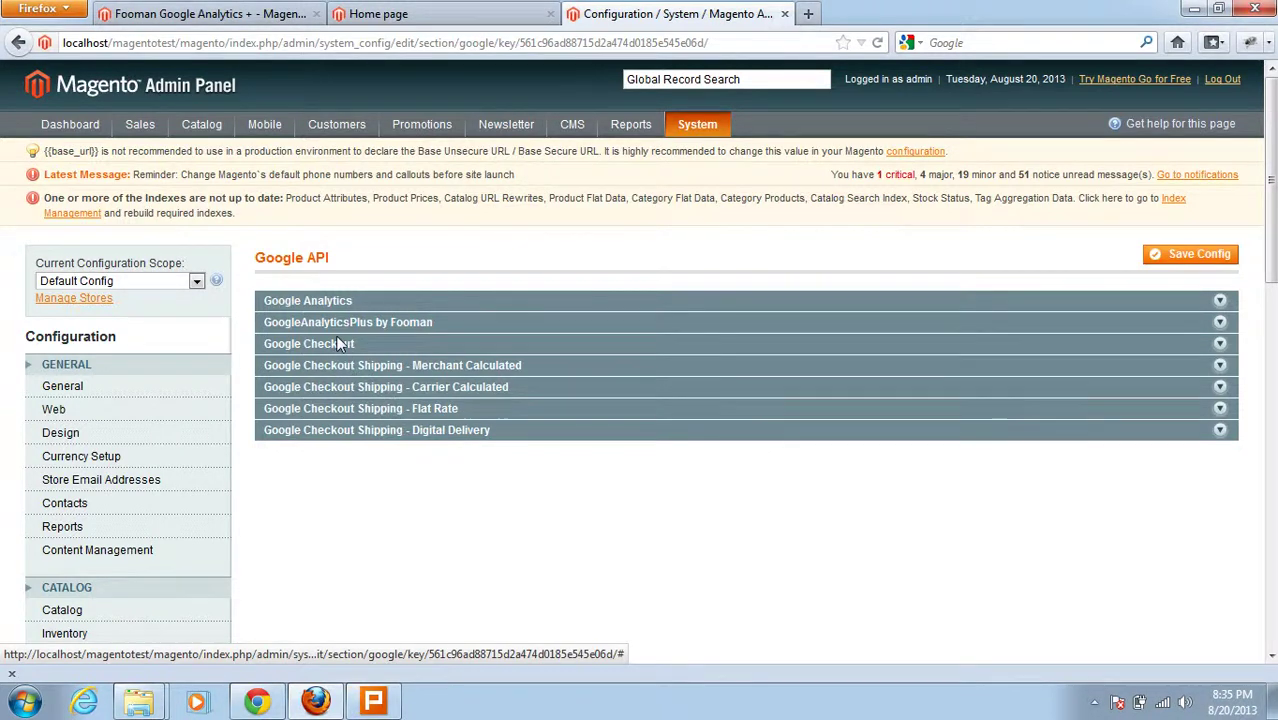
Expand the Google Analytics and GoogleAnalyticsPlus by Fooman groups and scroll through their default fields.
{"action": "left_click", "coordinate": [325, 303]}
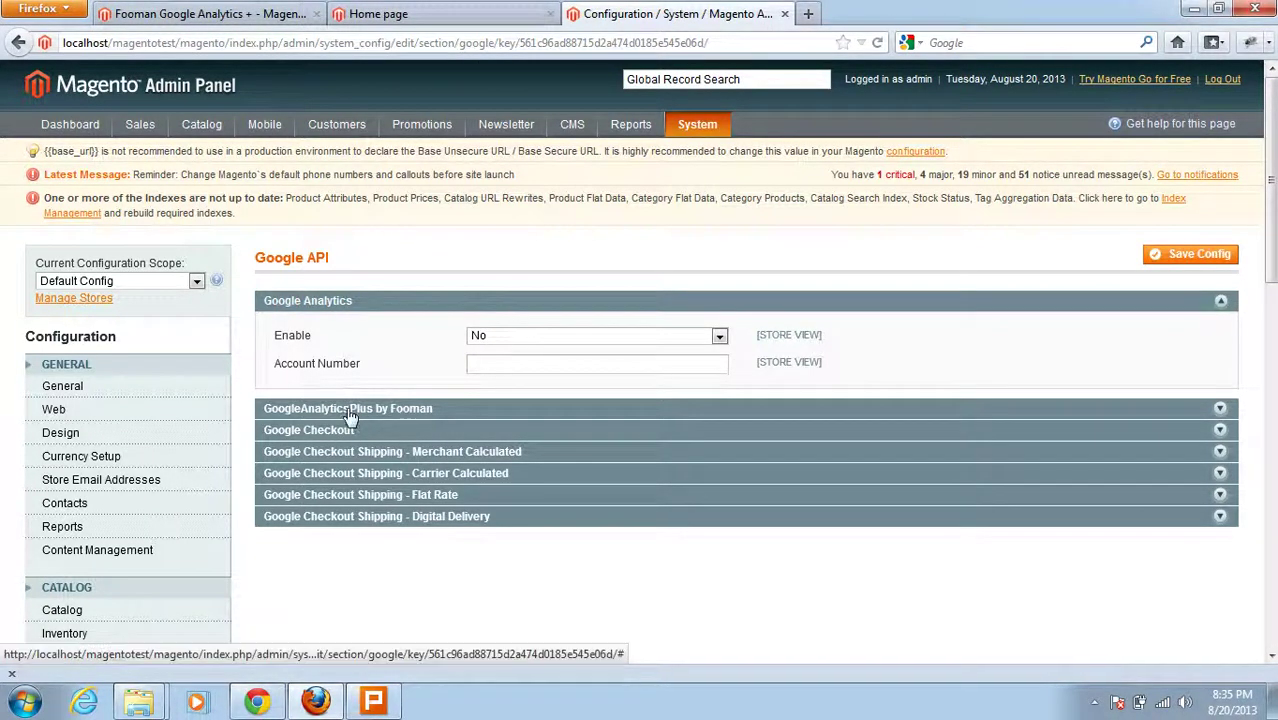
{"action": "left_click", "coordinate": [420, 408]}
{"action": "scroll", "coordinate": [440, 398], "scroll_direction": "down", "scroll_amount": 2}
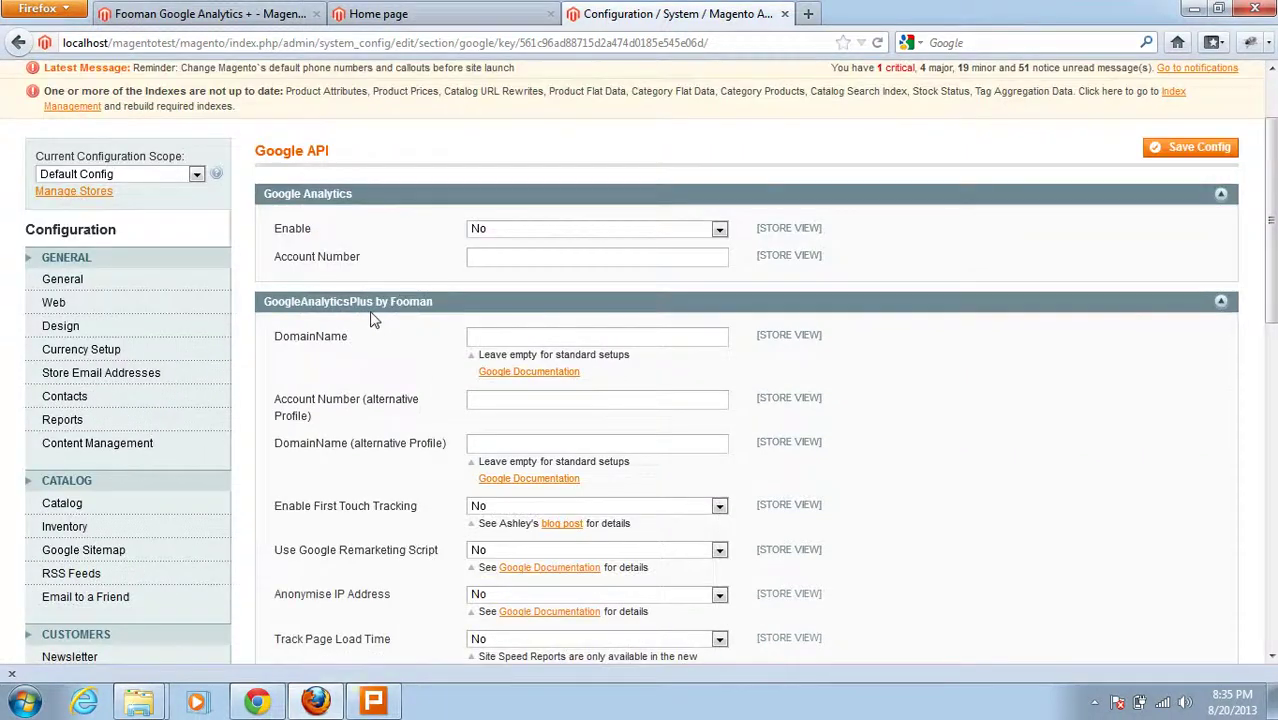
{"action": "scroll", "coordinate": [390, 330], "scroll_direction": "down", "scroll_amount": 8}
{"action": "scroll", "coordinate": [407, 340], "scroll_direction": "up", "scroll_amount": 10}
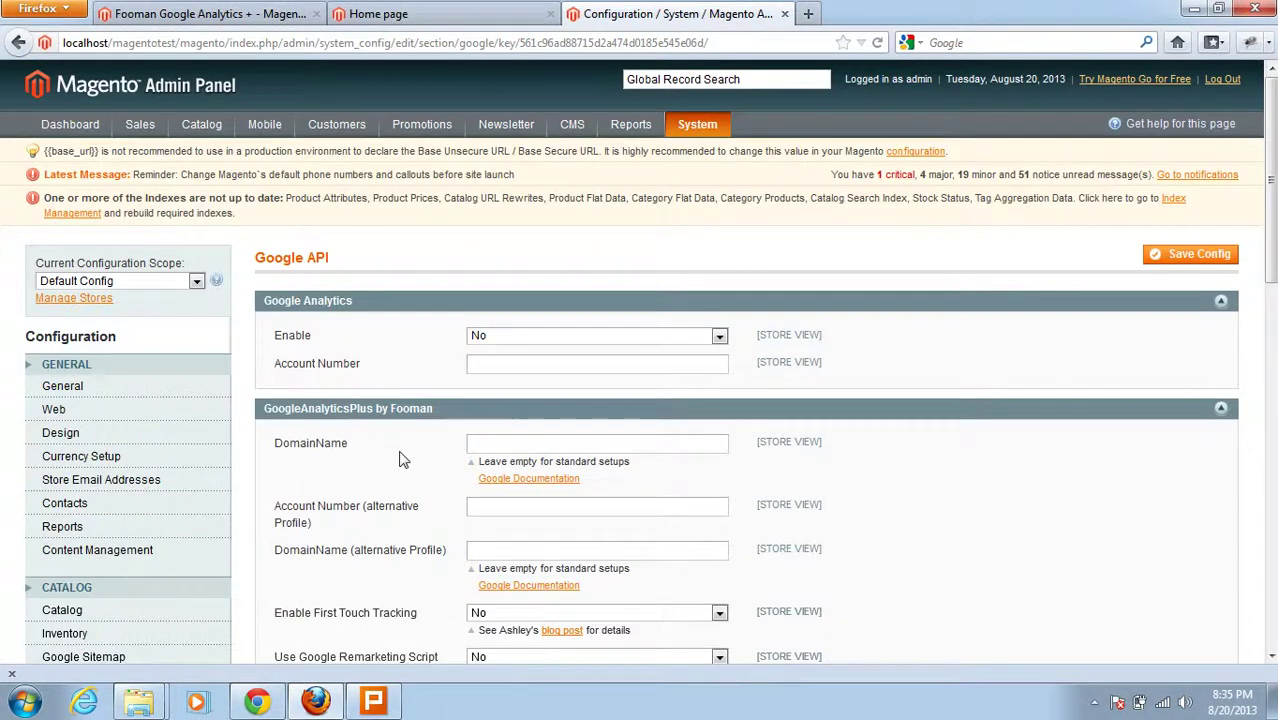
{"action": "scroll", "coordinate": [399, 458], "scroll_direction": "down", "scroll_amount": 3}
{"action": "scroll", "coordinate": [362, 348], "scroll_direction": "up", "scroll_amount": 2}
{"action": "scroll", "coordinate": [435, 372], "scroll_direction": "down", "scroll_amount": 4}
{"action": "scroll", "coordinate": [450, 380], "scroll_direction": "up", "scroll_amount": 4}
{"action": "scroll", "coordinate": [430, 380], "scroll_direction": "down", "scroll_amount": 10}
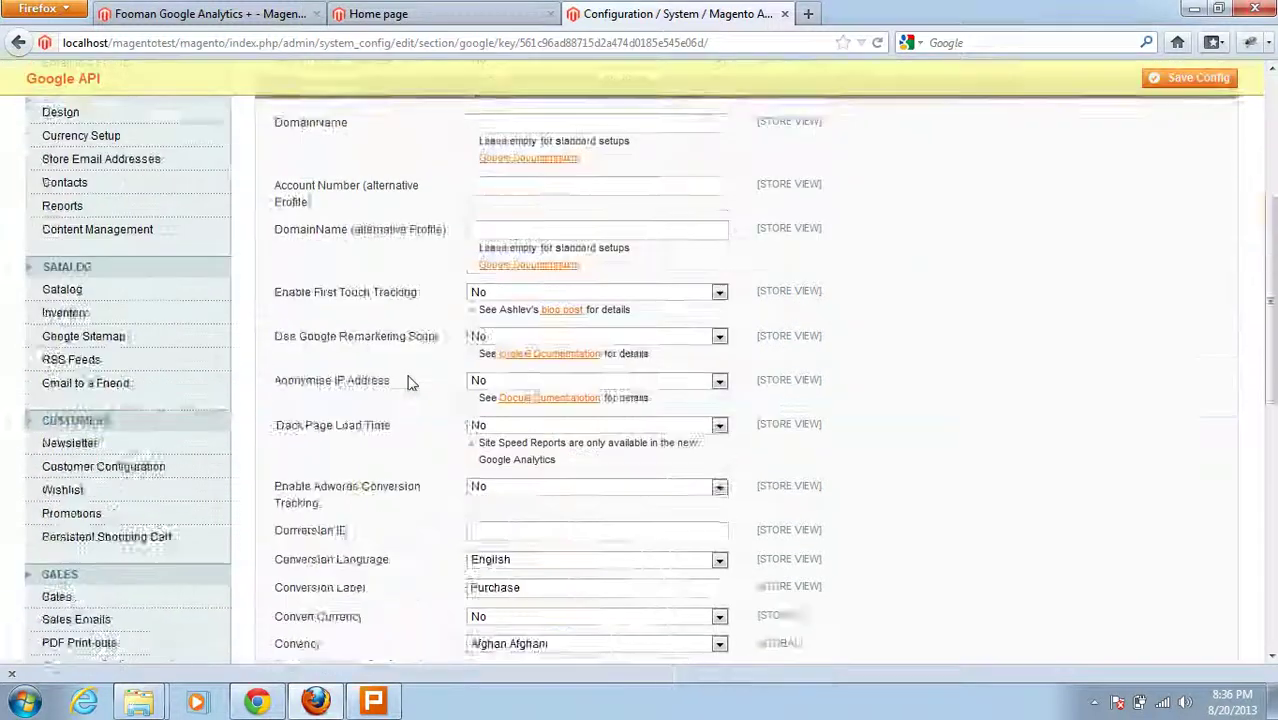
{"action": "scroll", "coordinate": [408, 380], "scroll_direction": "up", "scroll_amount": 10}
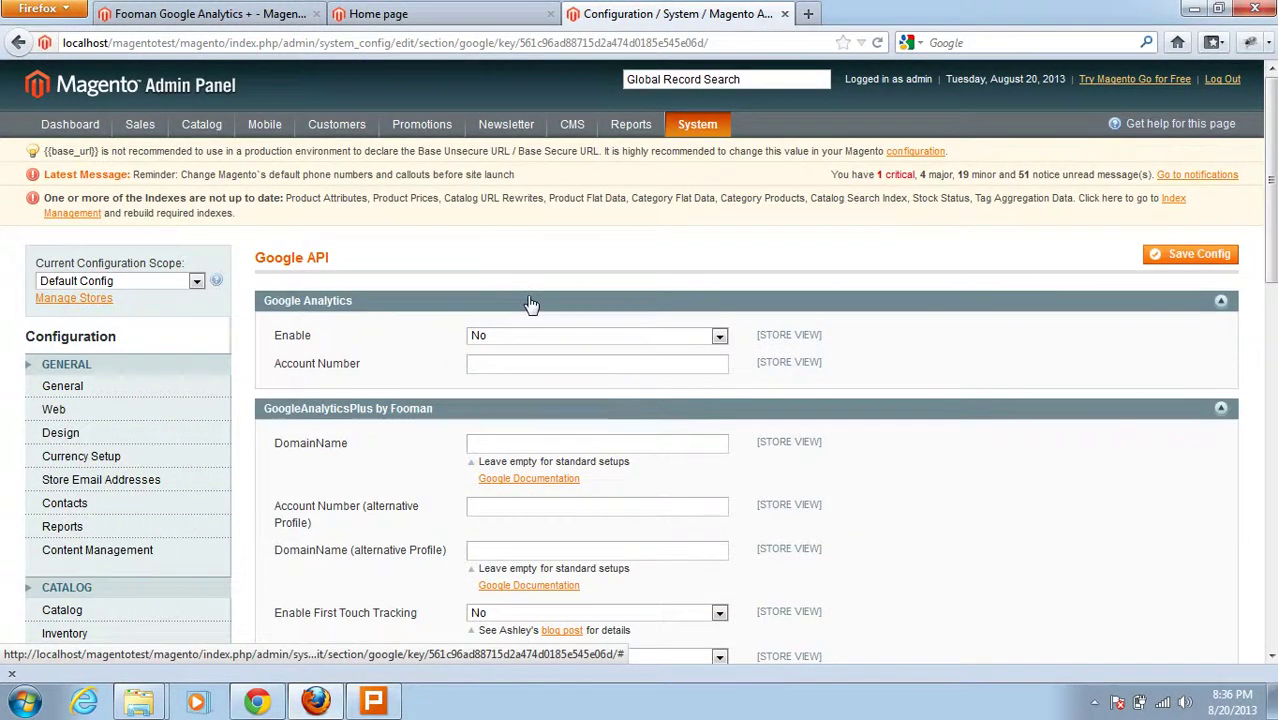
Open Magento Connect Manager via System > Magento Connect and show Fooman_GoogleAnalyticsPlus's action dropdown.
{"action": "mouse_move", "coordinate": [697, 126]}
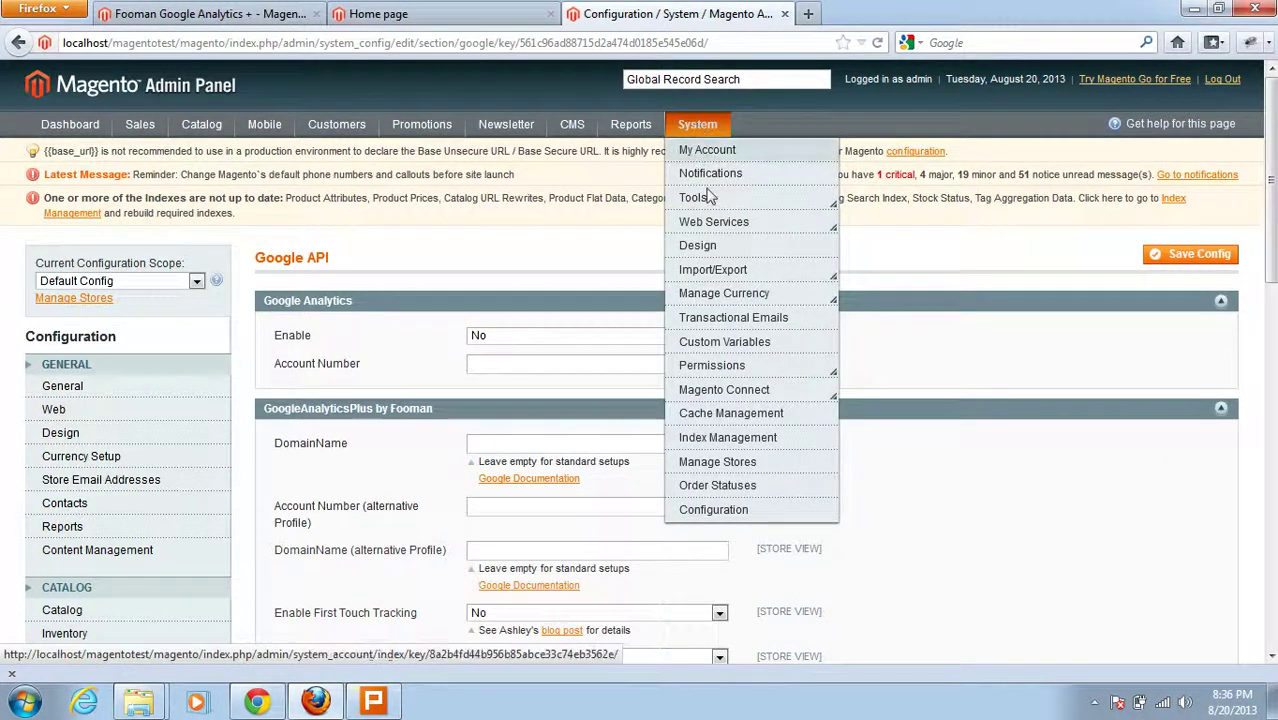
{"action": "mouse_move", "coordinate": [740, 389]}
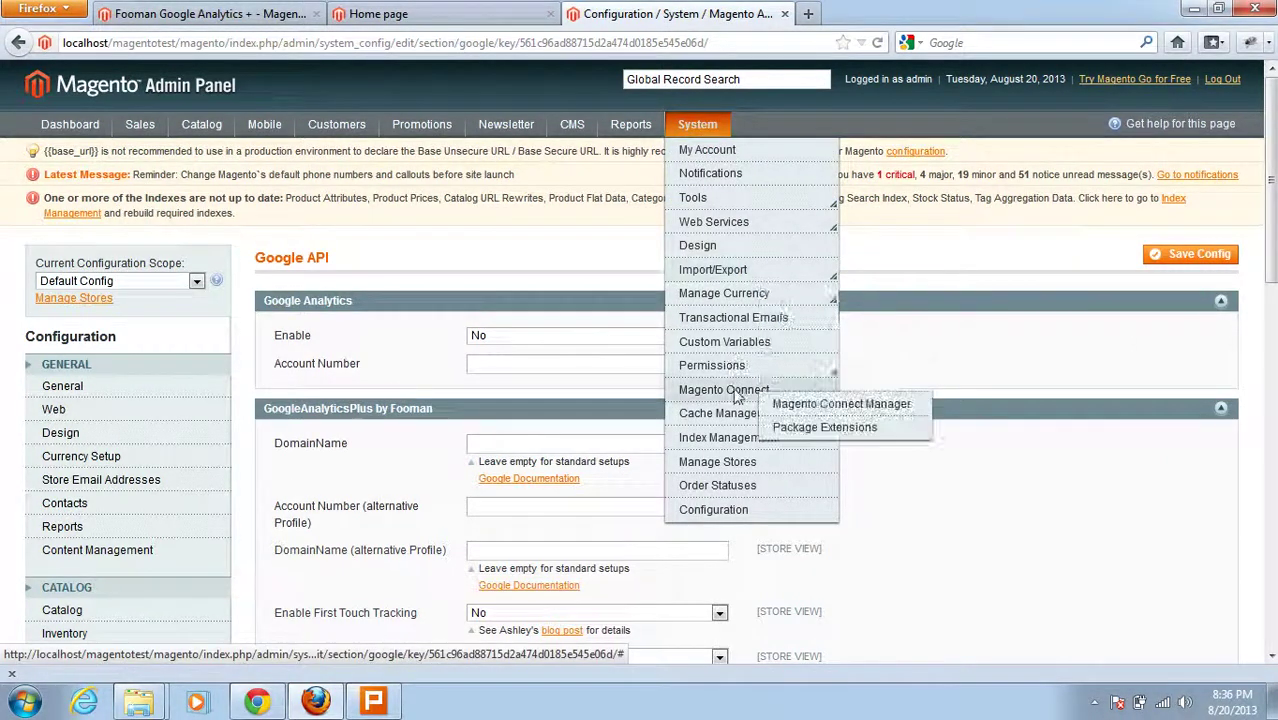
{"action": "left_click", "coordinate": [803, 410]}
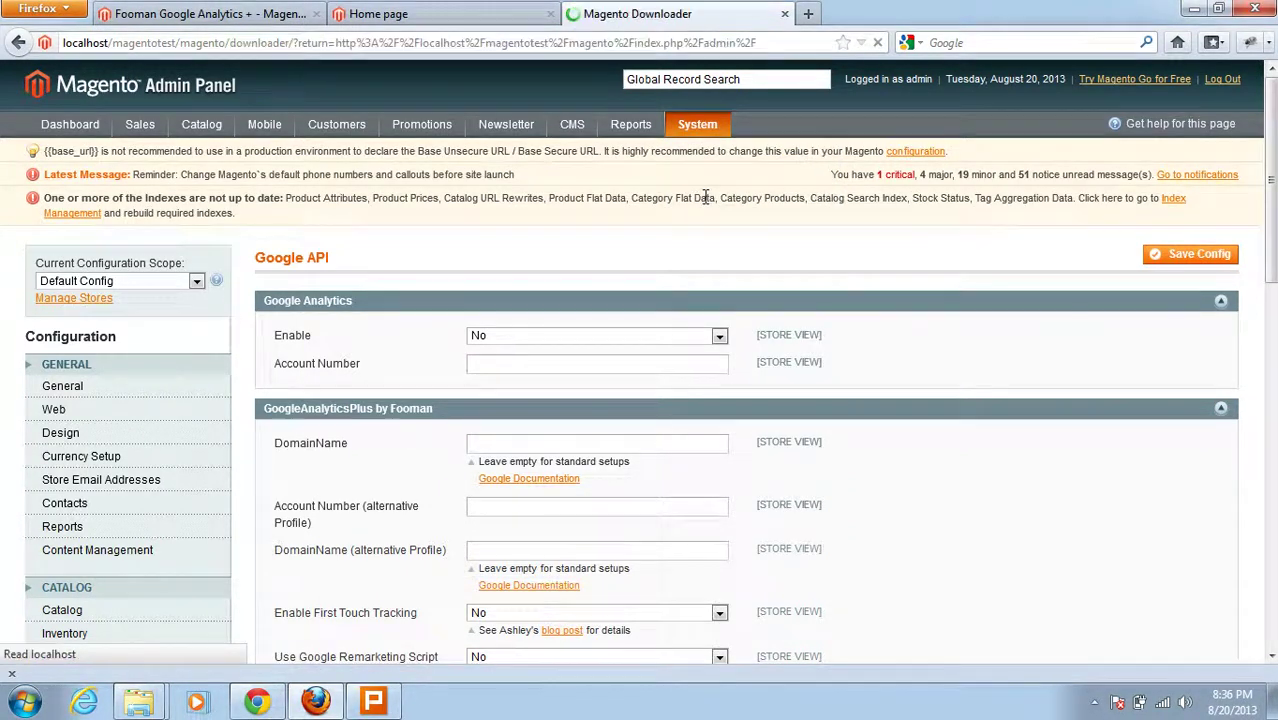
{"action": "scroll", "coordinate": [688, 326], "scroll_direction": "down", "scroll_amount": 15}
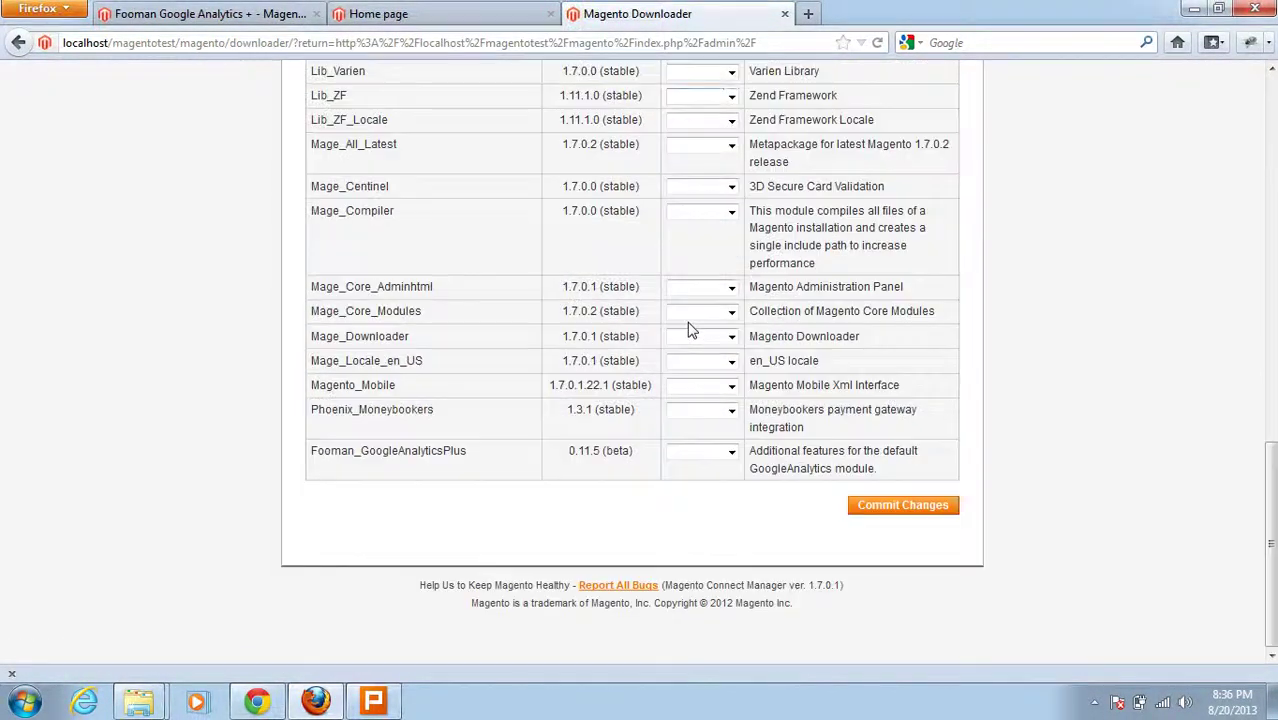
{"action": "scroll", "coordinate": [688, 331], "scroll_direction": "up", "scroll_amount": 8}
{"action": "scroll", "coordinate": [648, 337], "scroll_direction": "down", "scroll_amount": 8}
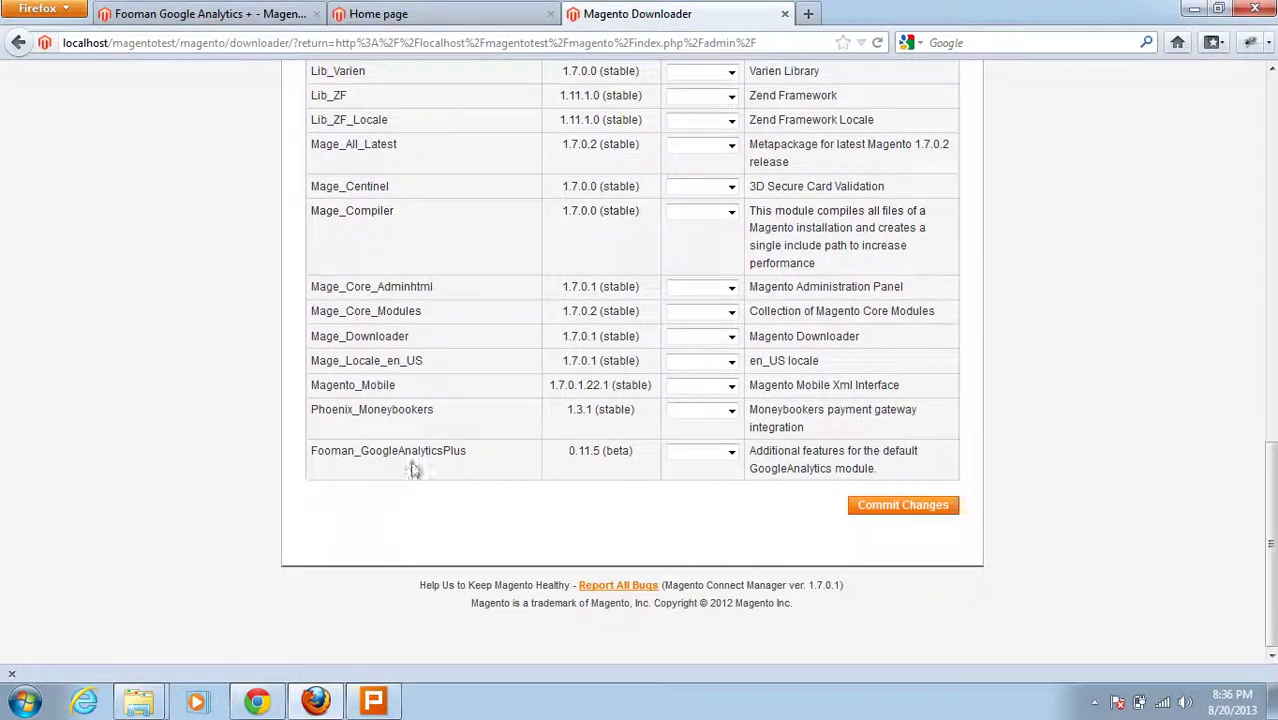
{"action": "left_click", "coordinate": [712, 455]}
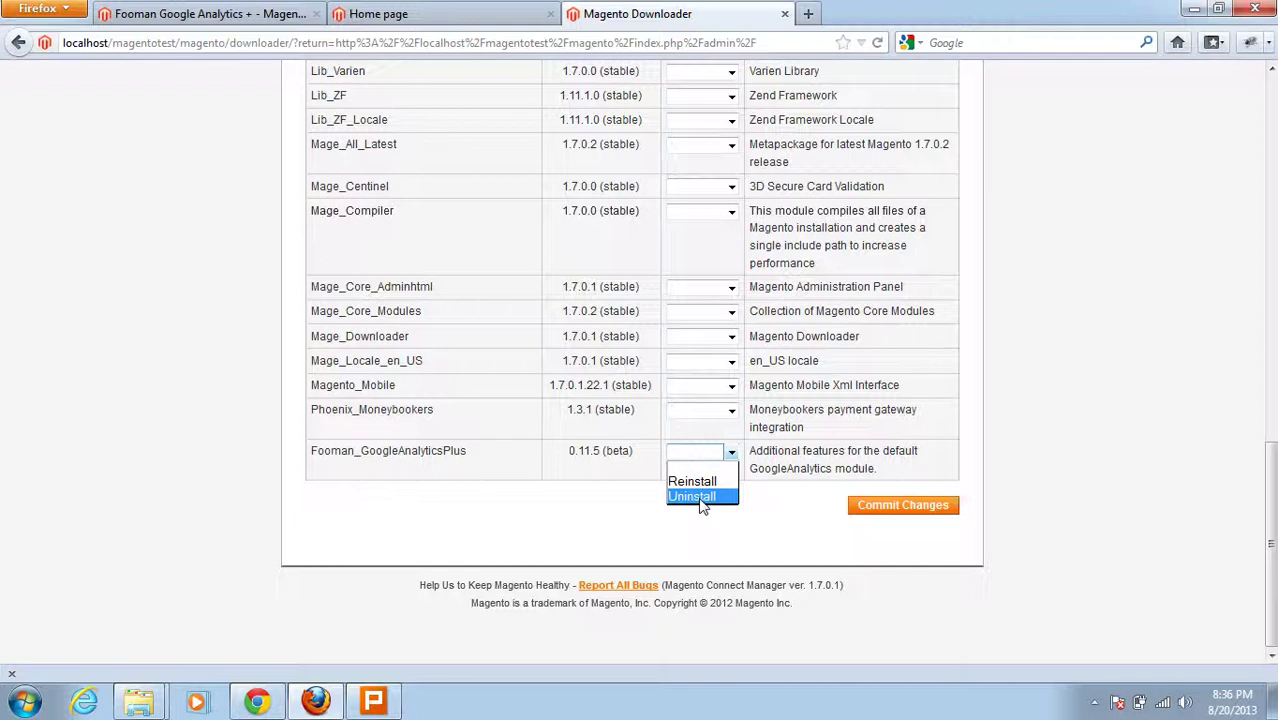
Mark Fooman_GoogleAnalyticsPlus for Uninstall, commit the changes, and refresh to confirm its removal.
{"action": "left_click", "coordinate": [700, 497]}
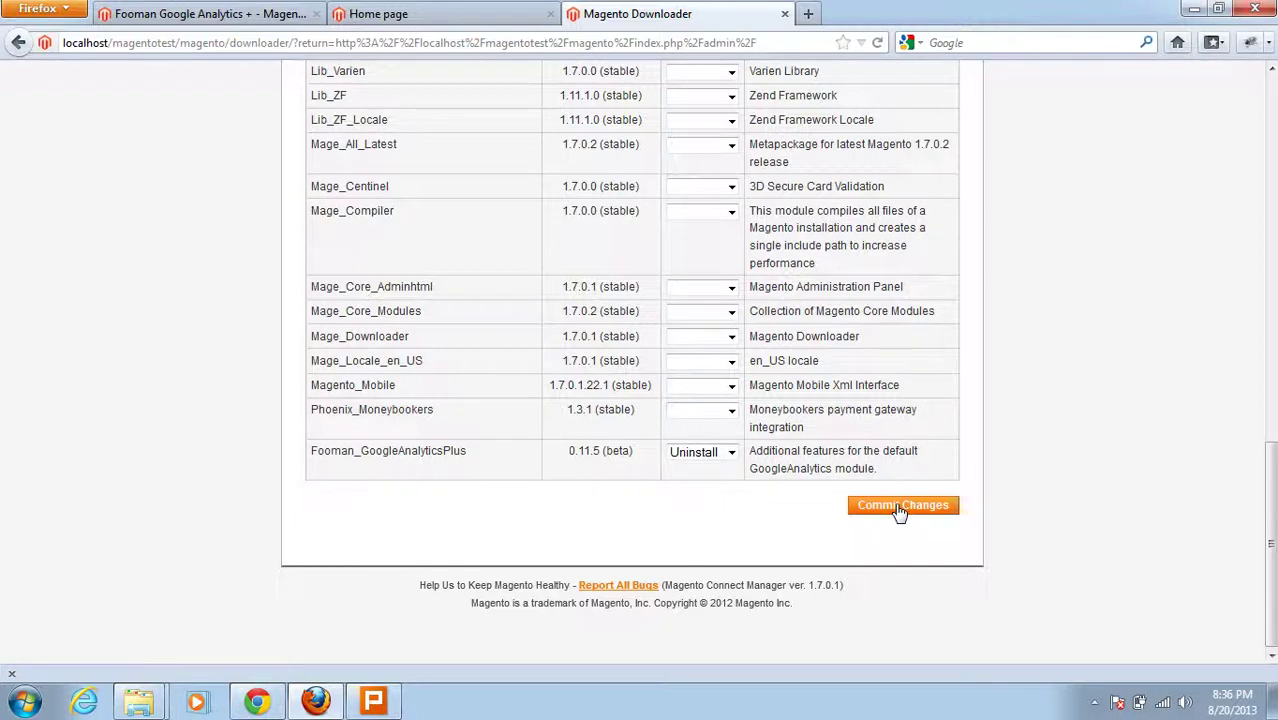
{"action": "left_click", "coordinate": [899, 508]}
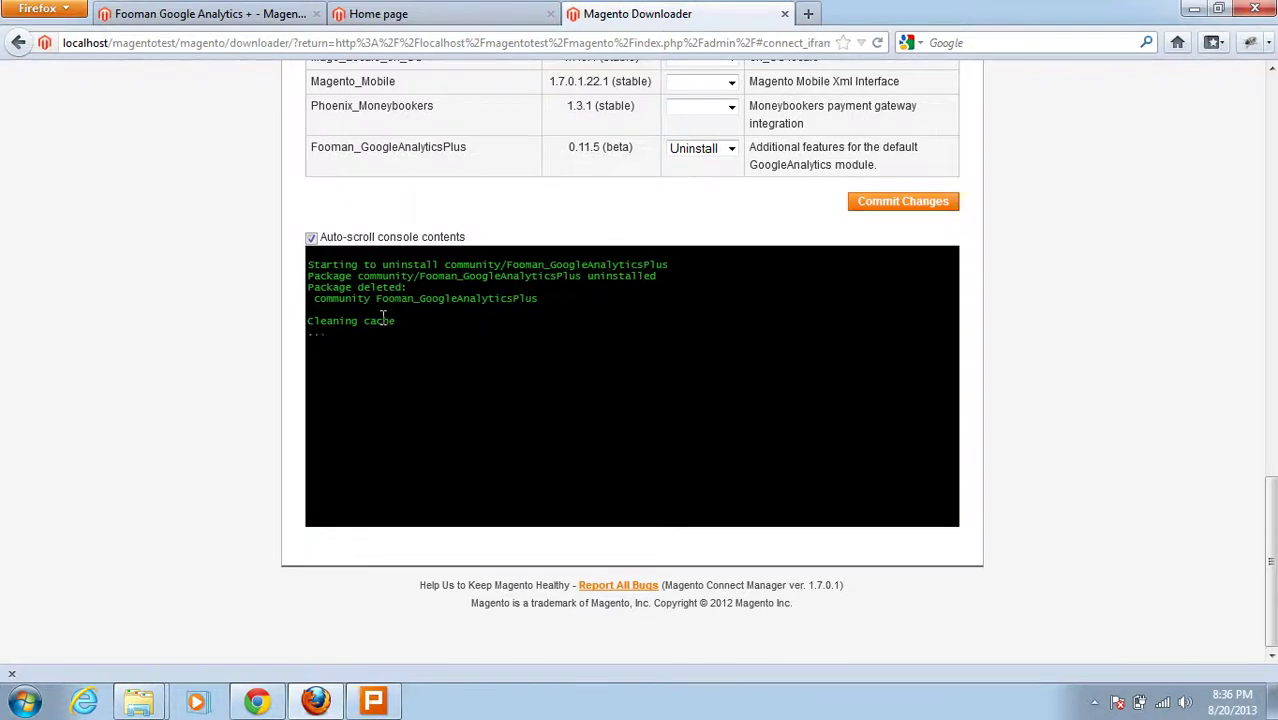
{"action": "left_click_drag", "start_coordinate": [338, 293], "coordinate": [413, 300]}
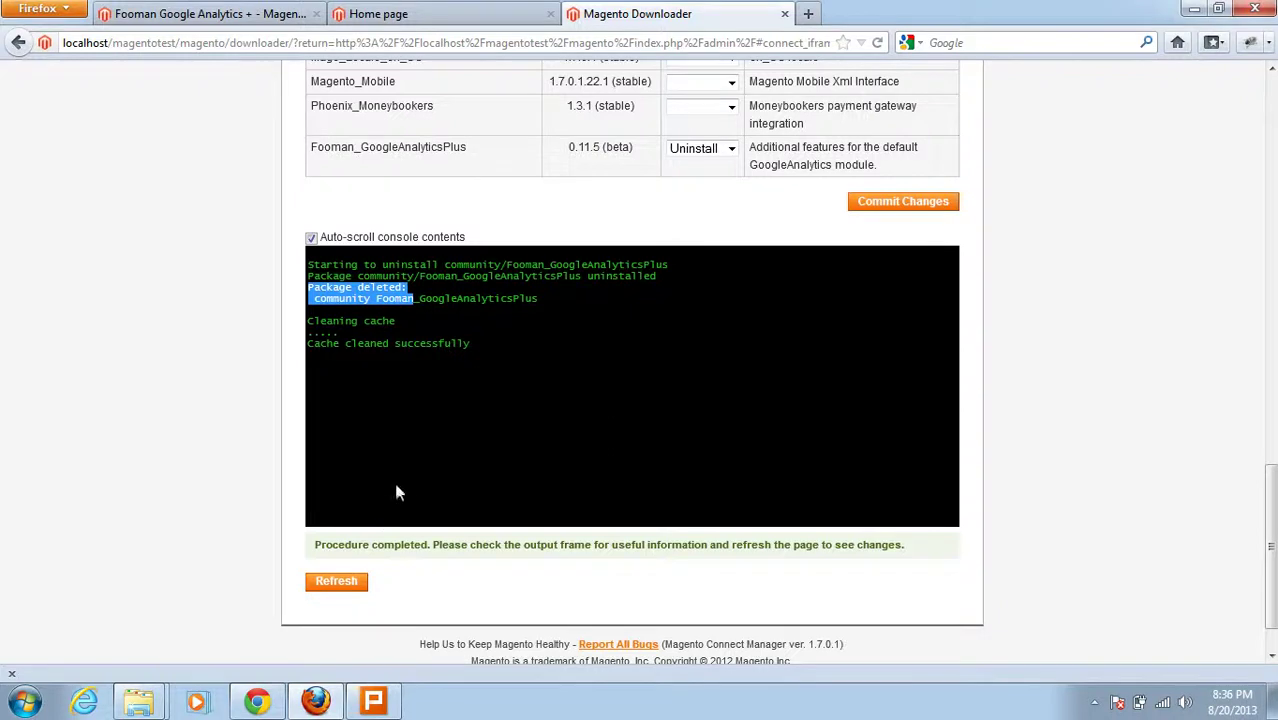
{"action": "left_click", "coordinate": [342, 589]}
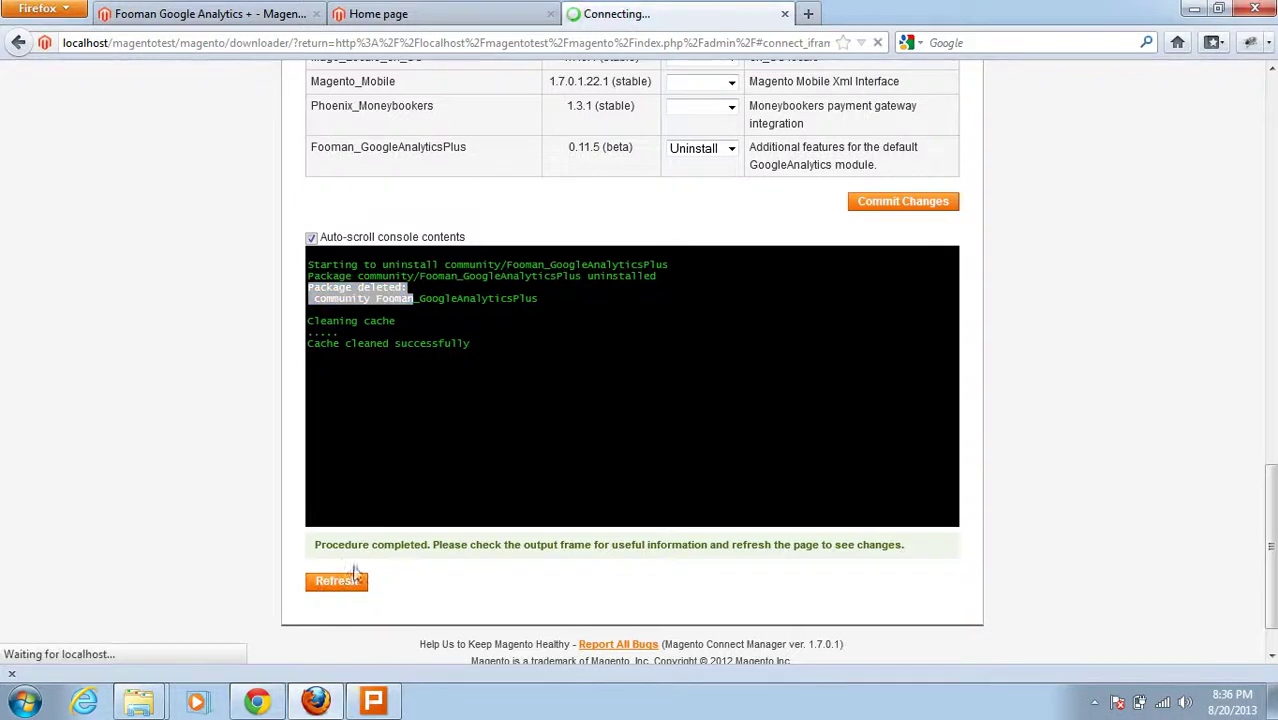
{"action": "scroll", "coordinate": [493, 365], "scroll_direction": "down", "scroll_amount": 15}
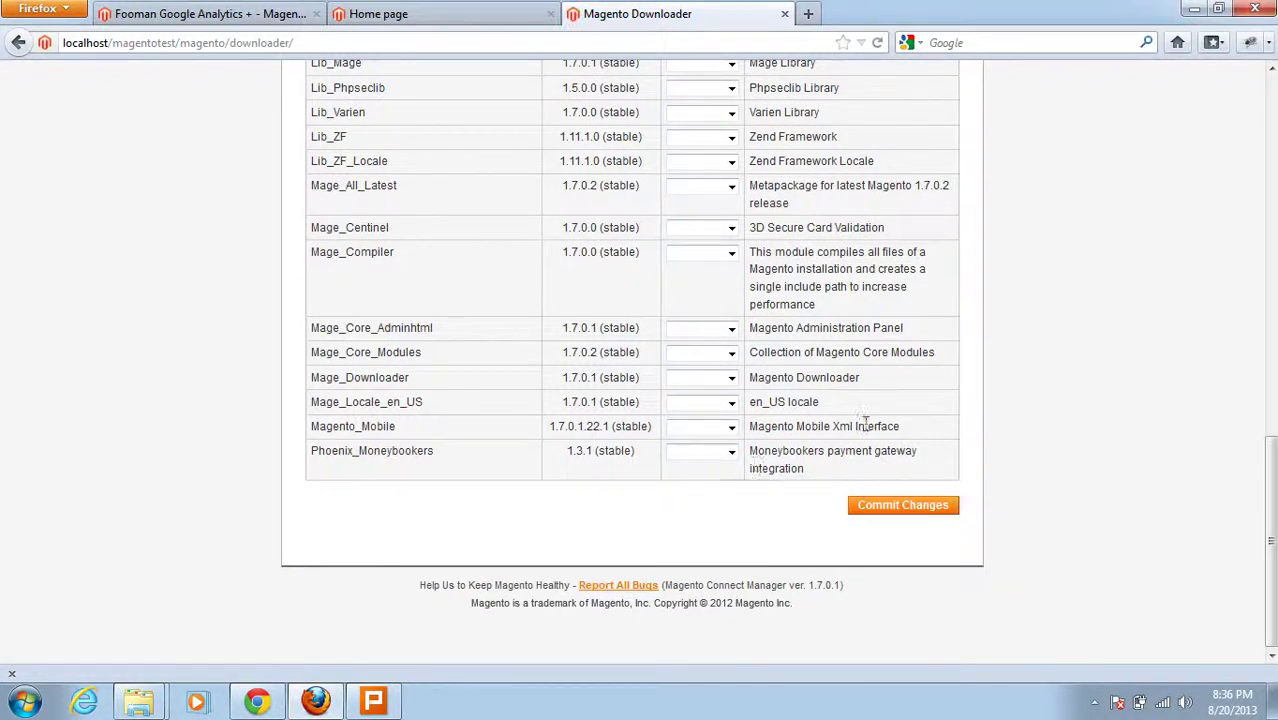
{"action": "scroll", "coordinate": [842, 442], "scroll_direction": "up", "scroll_amount": 2}
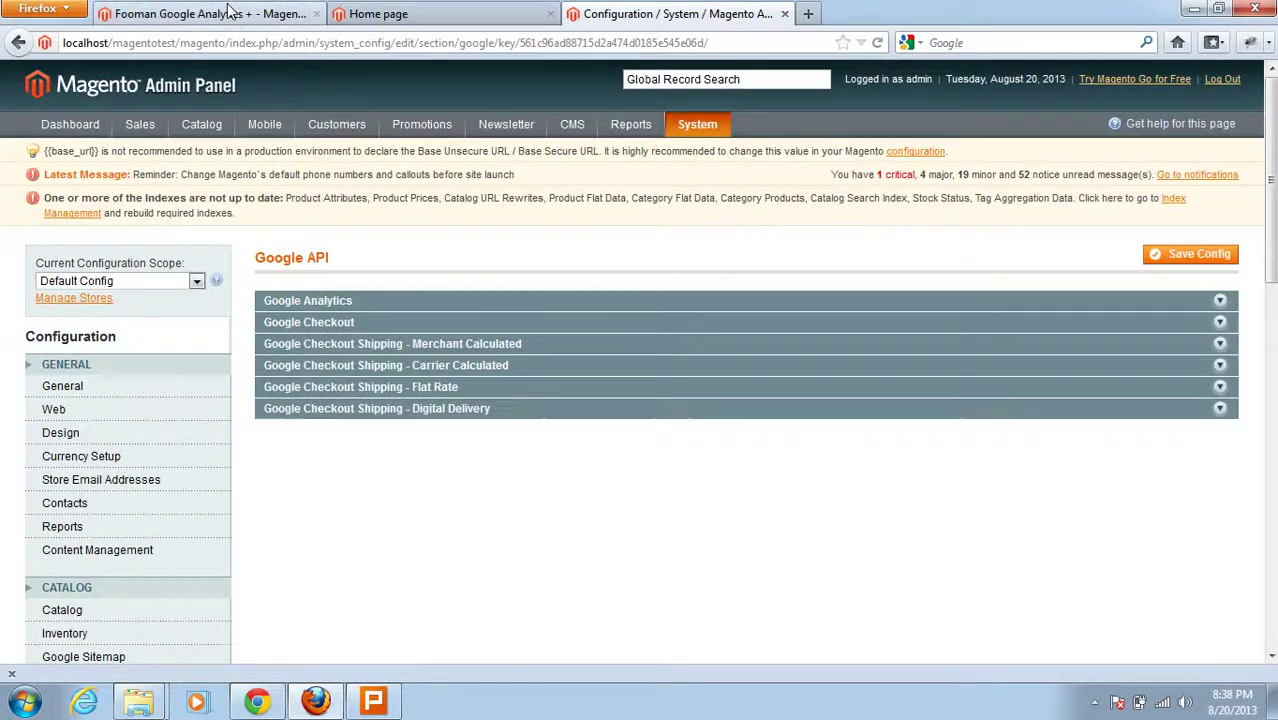
Switch back to the Fooman Google Analytics + page on Magento Connect and scroll through it.
{"action": "left_click", "coordinate": [212, 17]}
{"action": "scroll", "coordinate": [529, 321], "scroll_direction": "up", "scroll_amount": 5}
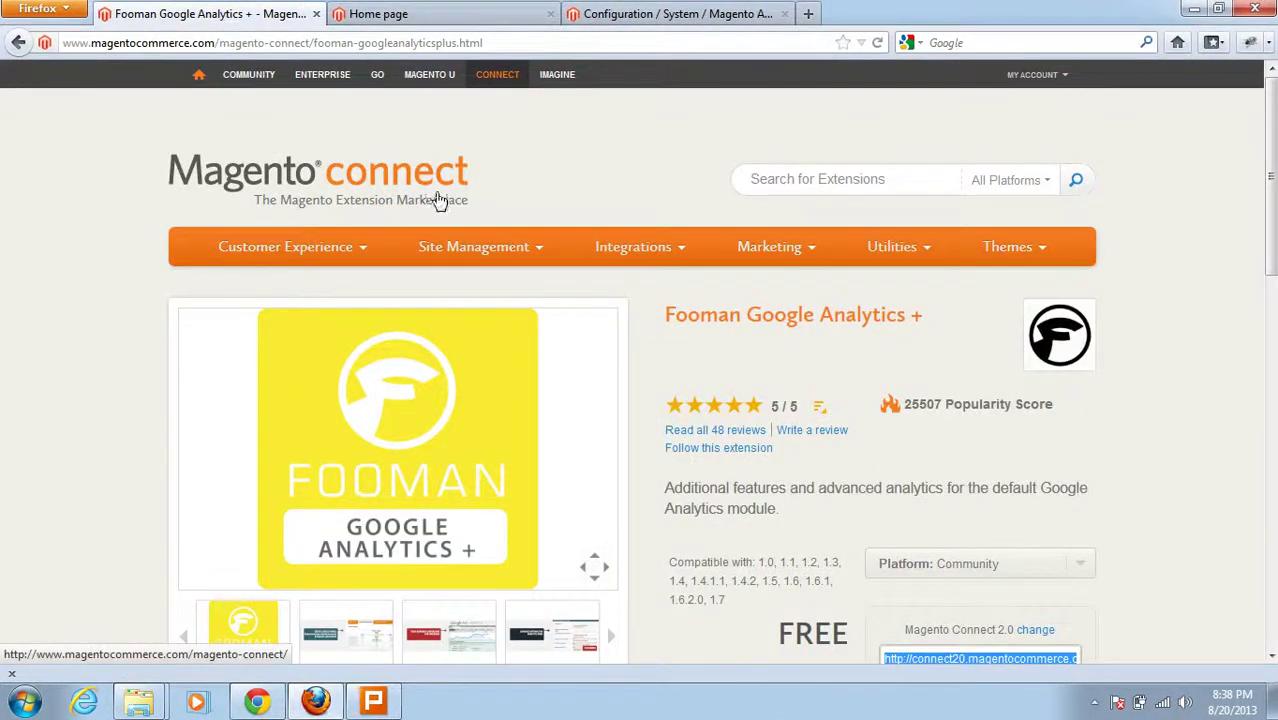
{"action": "scroll", "coordinate": [737, 200], "scroll_direction": "down", "scroll_amount": 4}
{"action": "scroll", "coordinate": [737, 197], "scroll_direction": "up", "scroll_amount": 4}
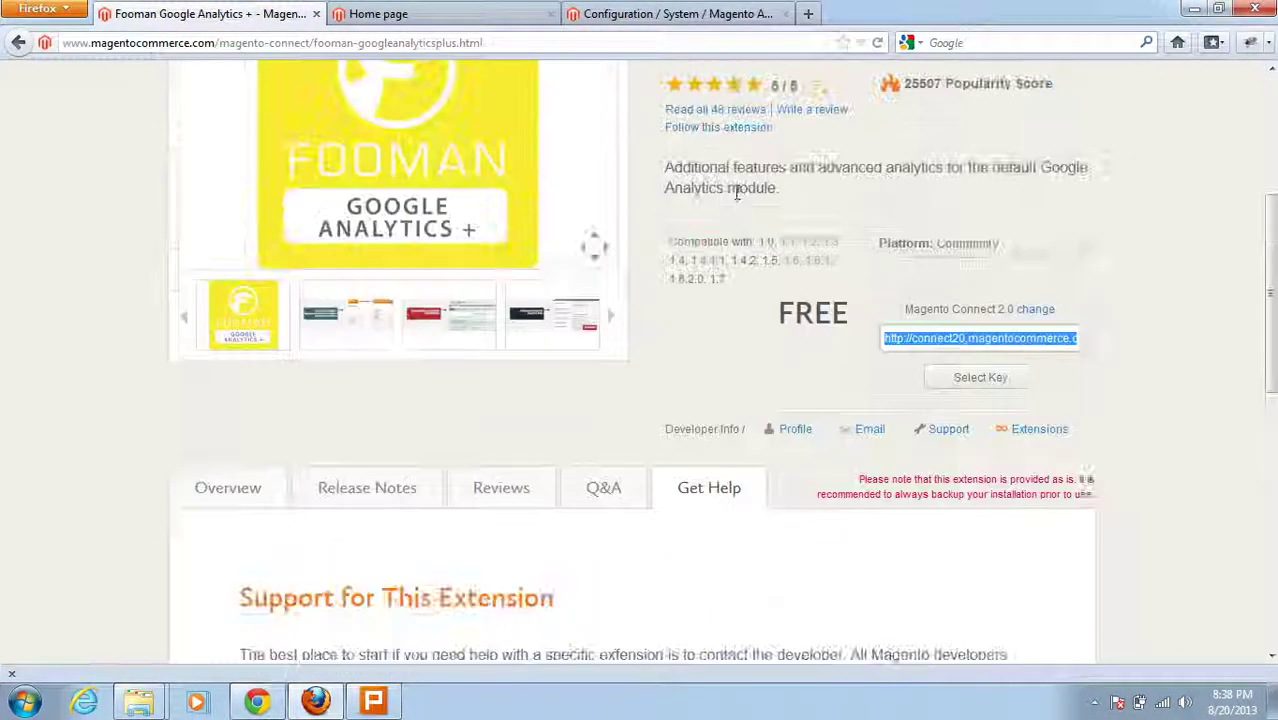